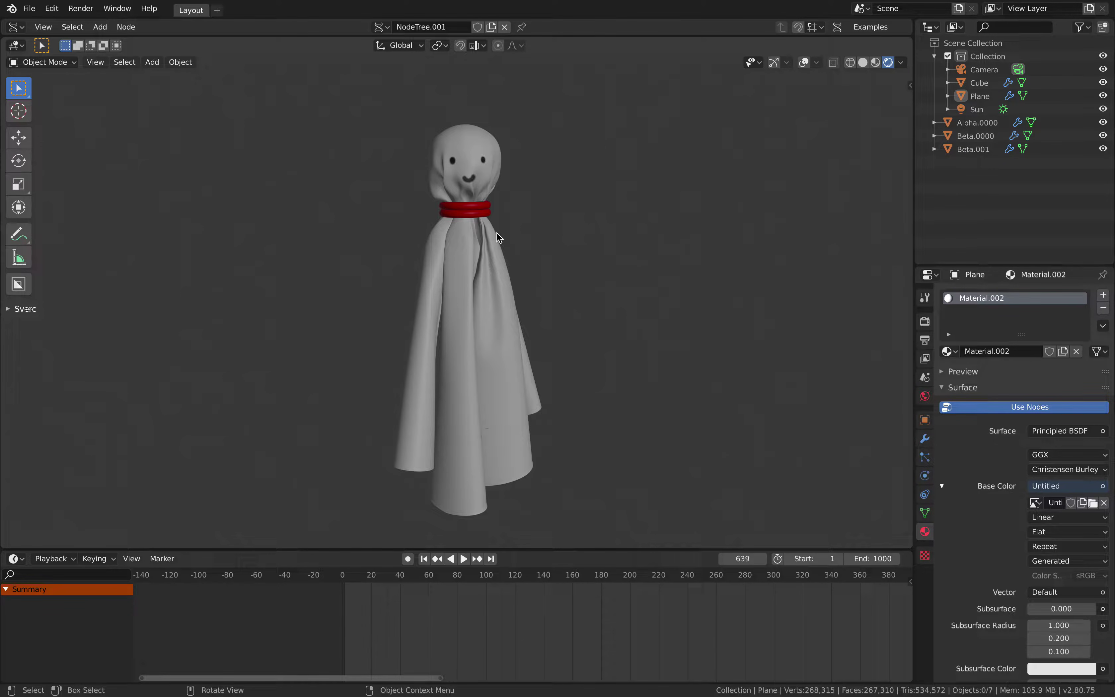
Examine the finished rain doll from several angles and reveal the Sverchok node tree that drives it.
mouse_move(495, 233)
middle_down()
mouse_move(491, 242)
mouse_move(504, 242)
middle_up()
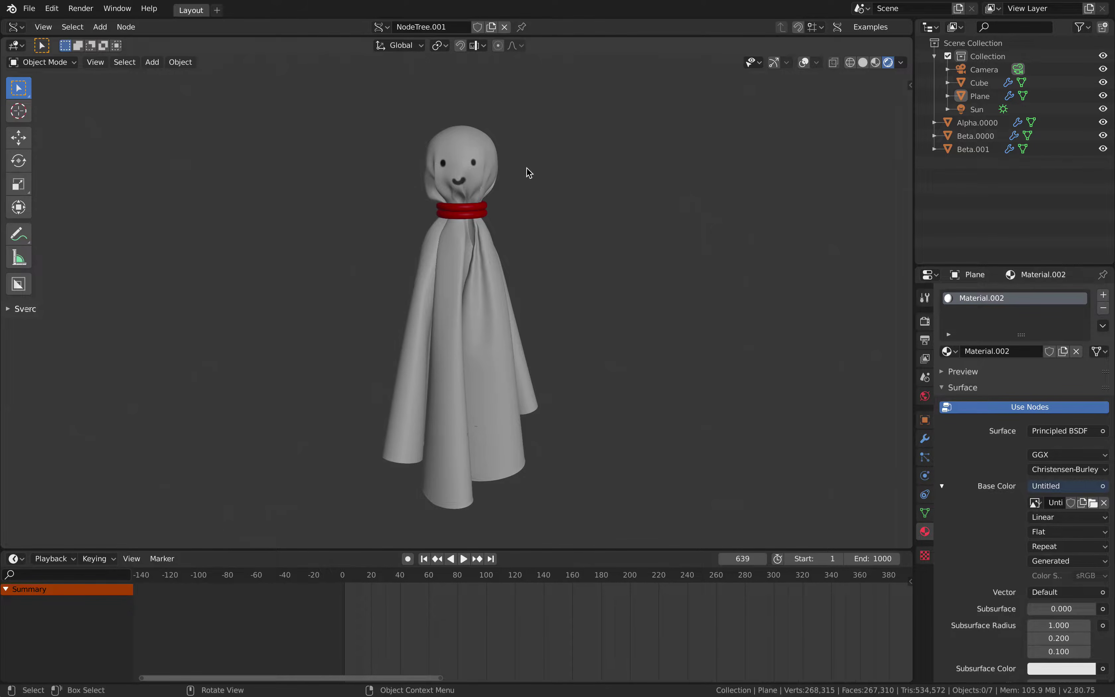
mouse_move(476, 224)
middle_down()
mouse_move(463, 228)
mouse_move(487, 224)
middle_up()
middle_drag(398, 205, 403, 194)
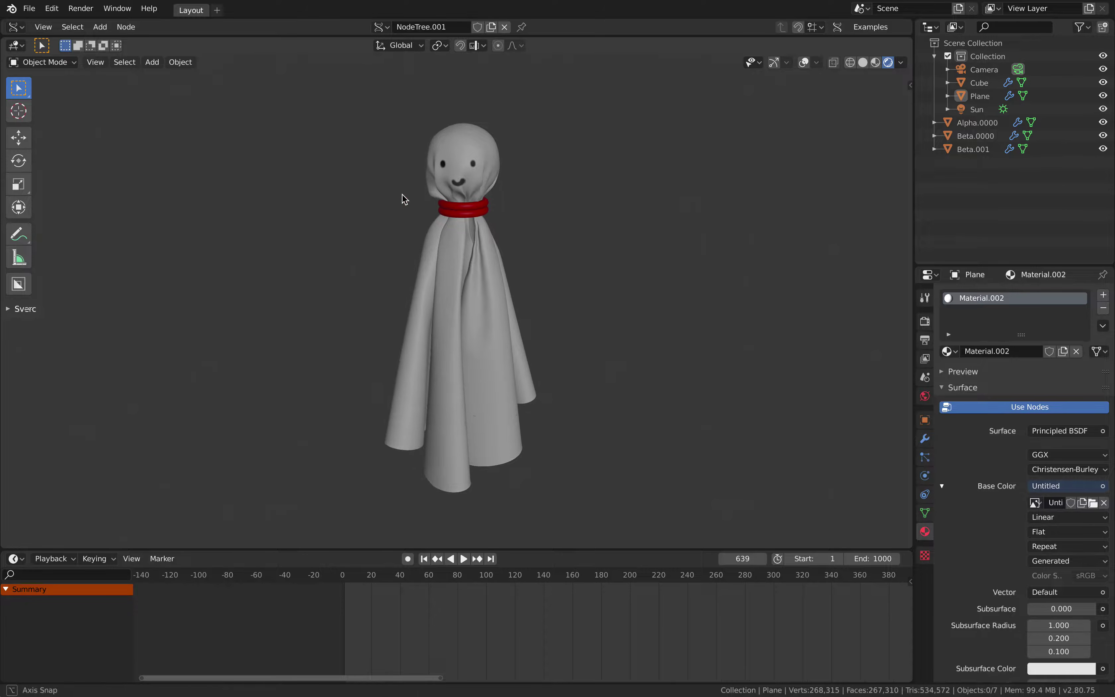
click(29, 9)
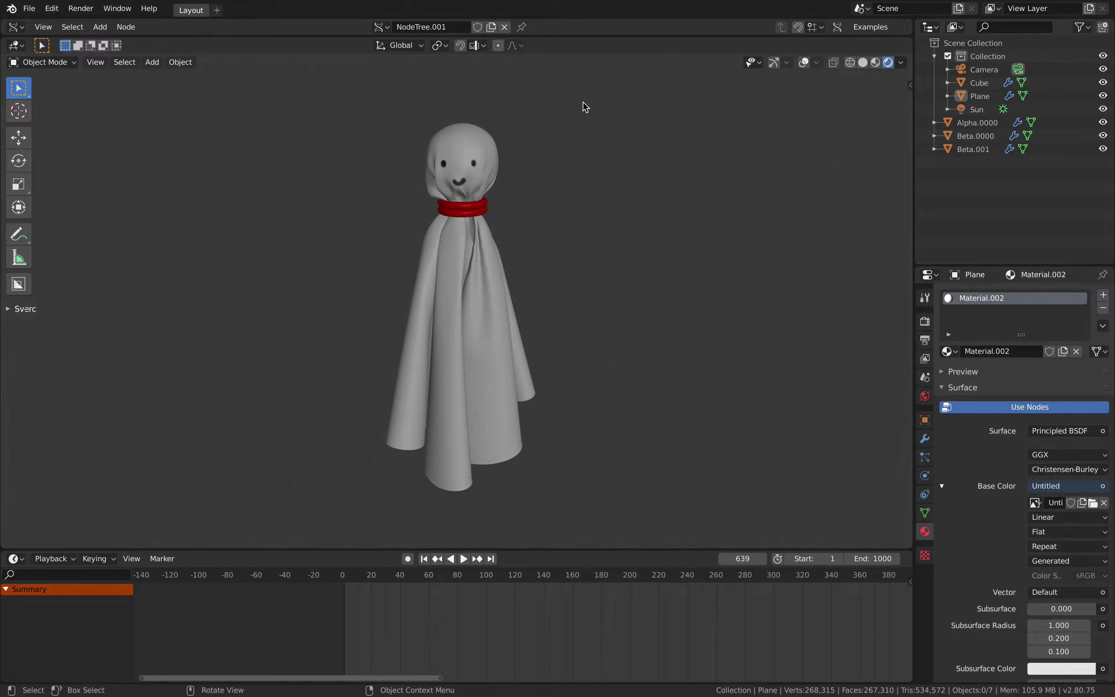
drag(771, 36, 760, 284)
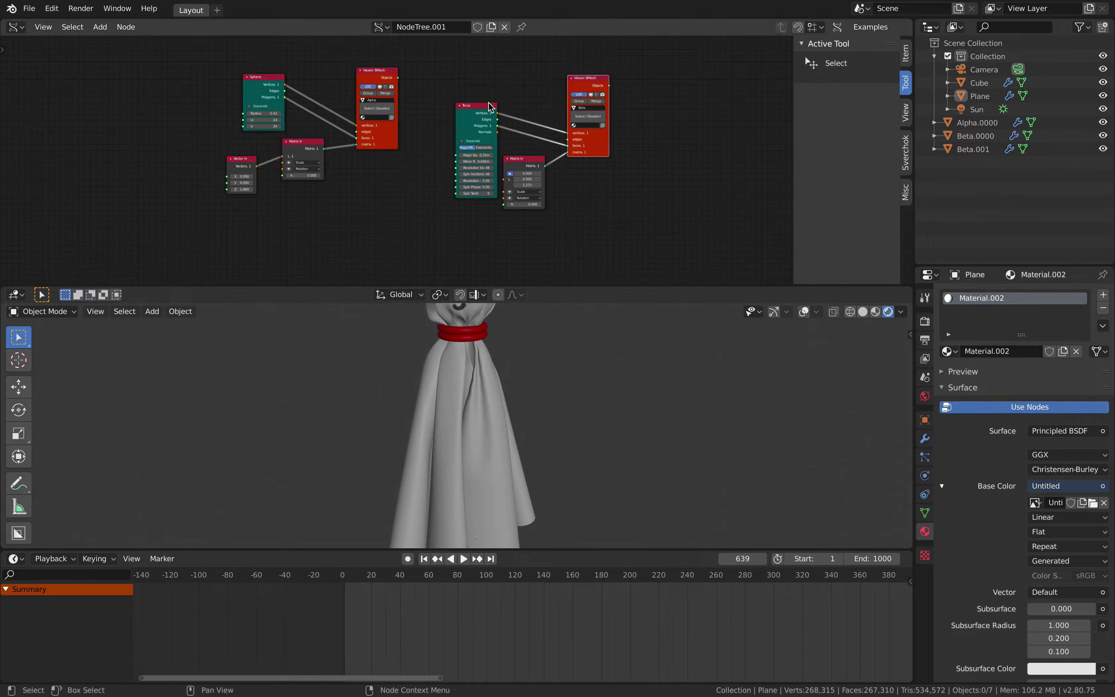
Start a new General file and discard the unsaved changes.
click(30, 8)
mouse_move(40, 23)
click(175, 24)
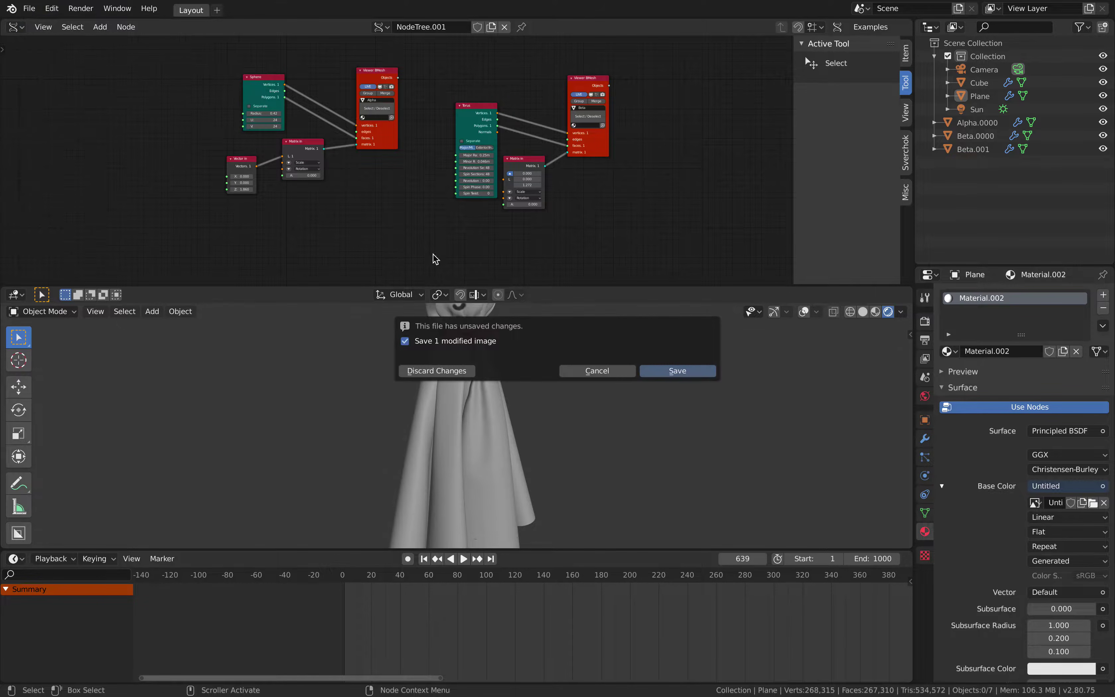
click(470, 371)
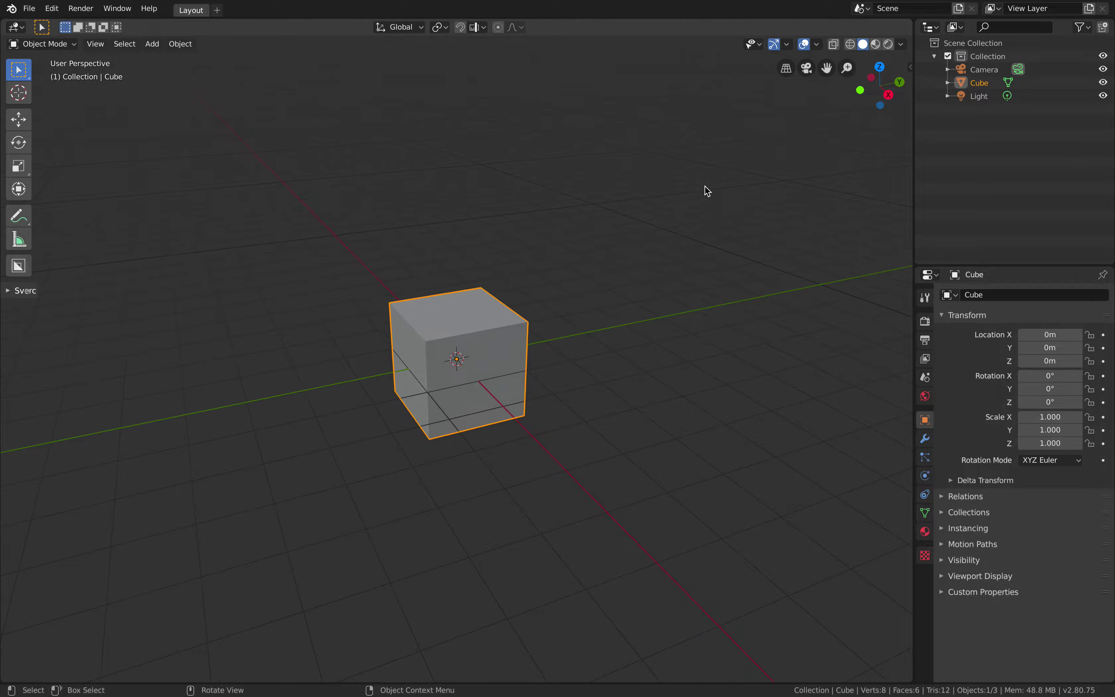
Split the 3D viewport horizontally, switch the upper area to the Sverchok node editor and create a new node tree.
drag(898, 76, 876, 295)
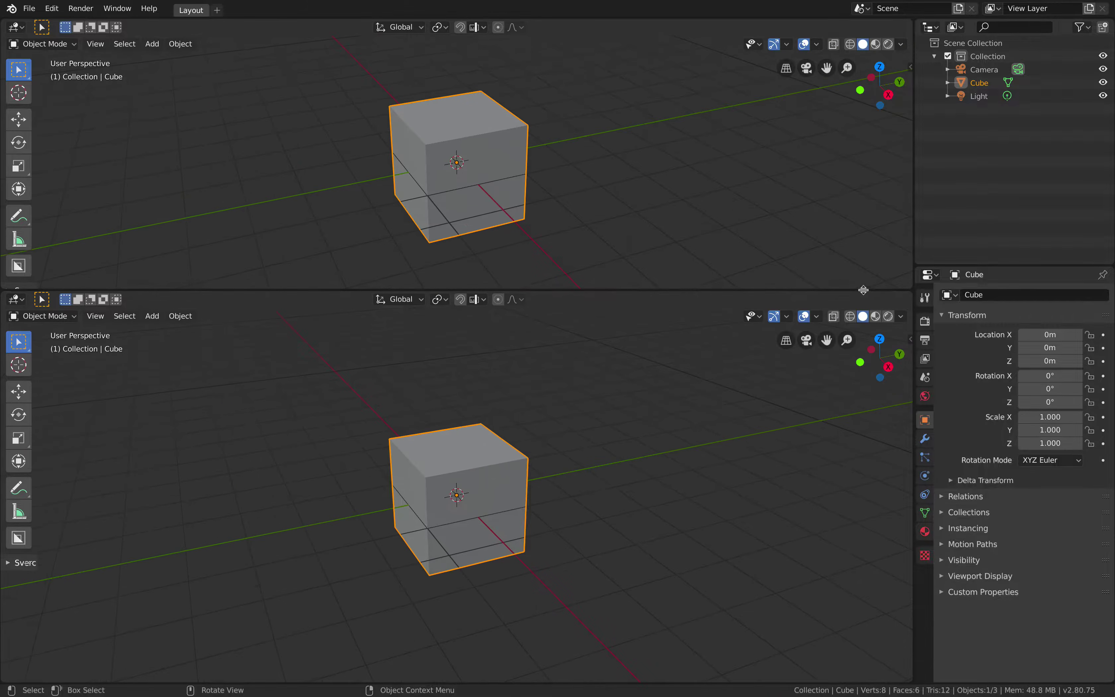
click(23, 43)
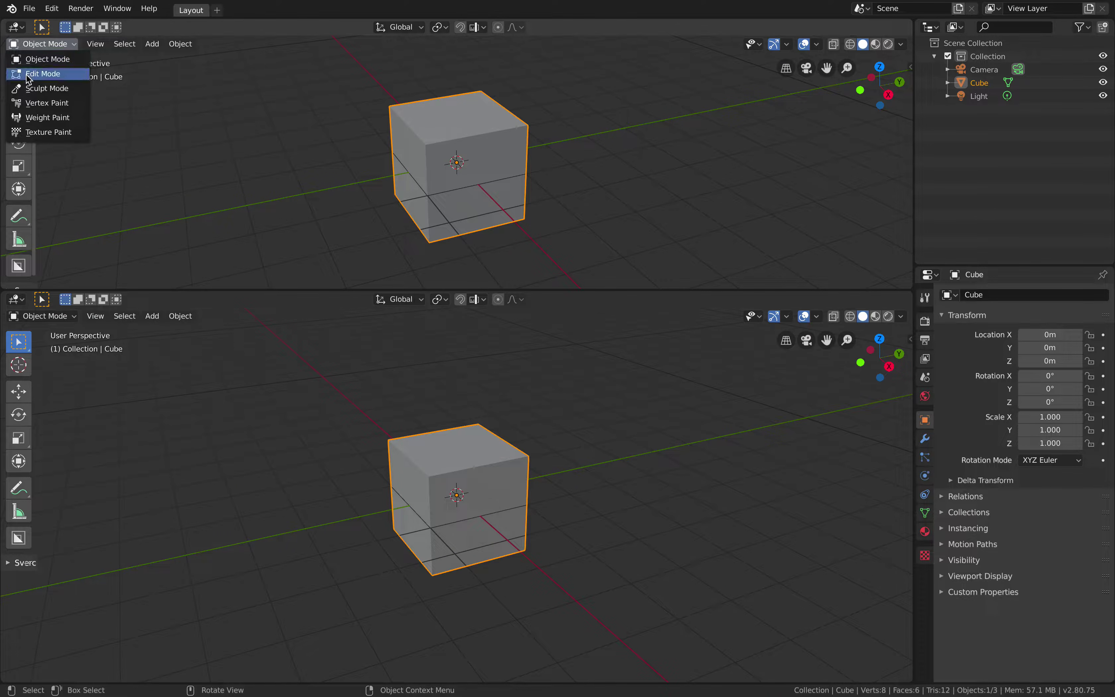
click(16, 28)
click(46, 134)
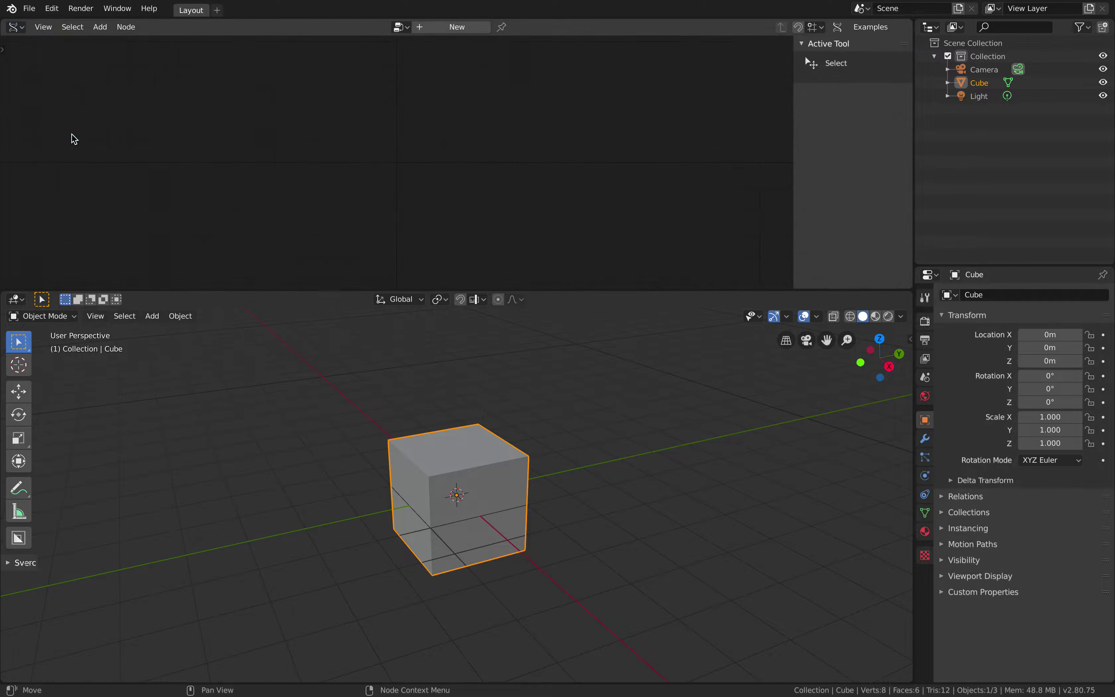
click(432, 29)
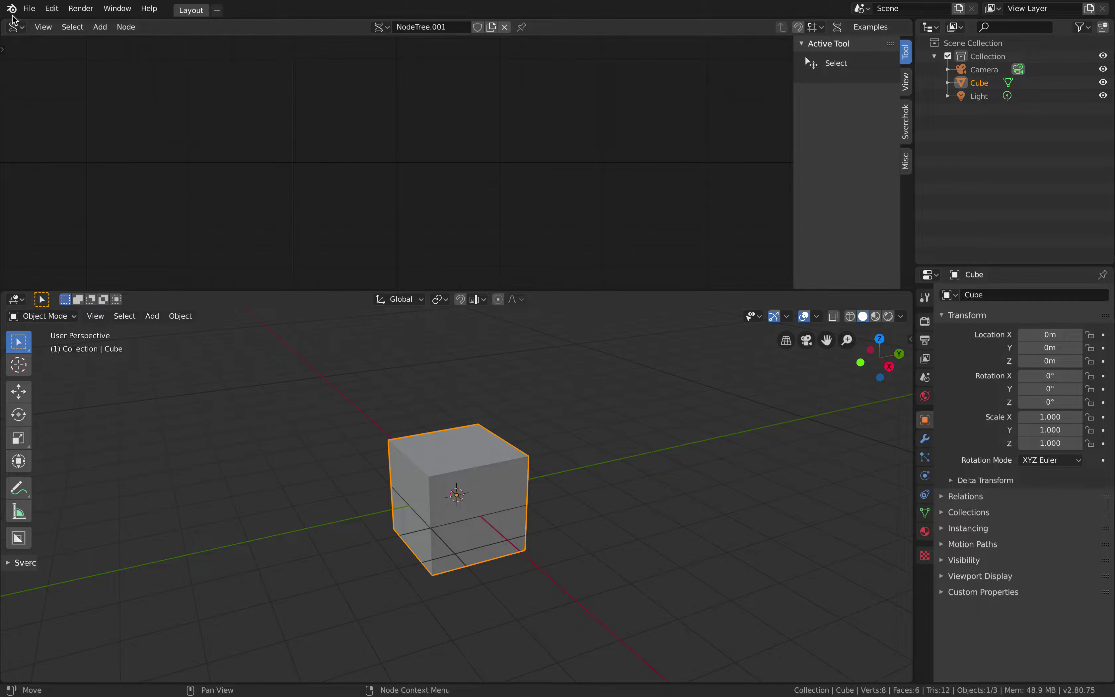
Save the file to the Desktop as sv_raindoll_001.blend.
click(29, 9)
click(71, 106)
click(200, 58)
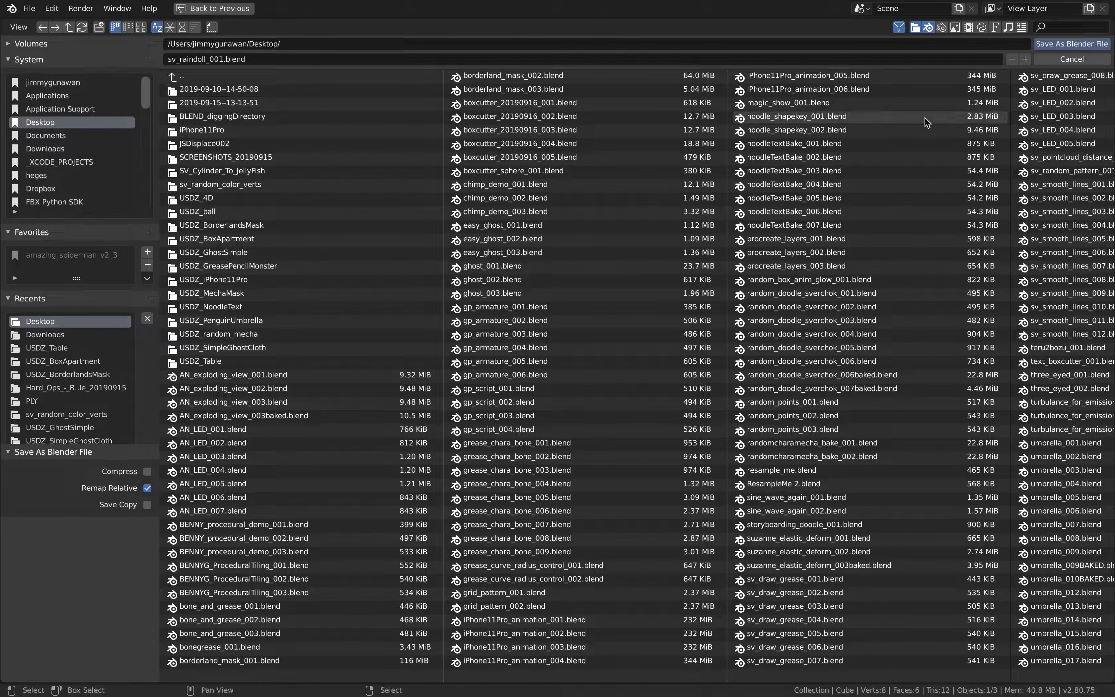
click(1071, 44)
Delete all the default objects: the cube, camera and light.
middle_drag(523, 417, 547, 412)
drag(581, 289, 581, 281)
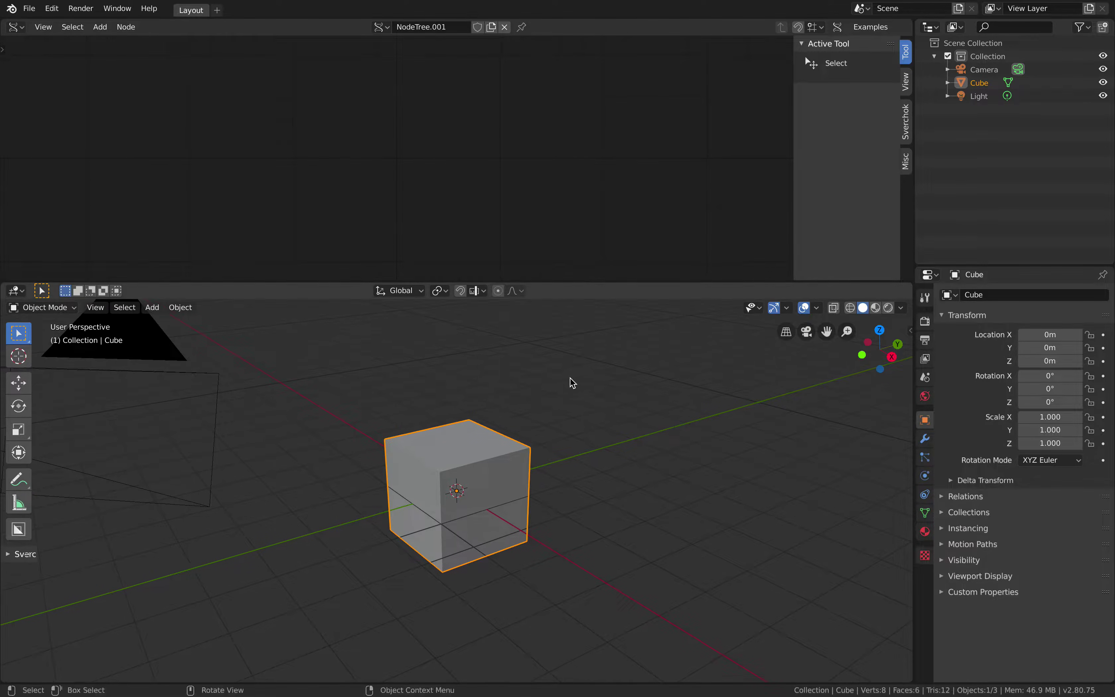
middle_drag(572, 381, 559, 380)
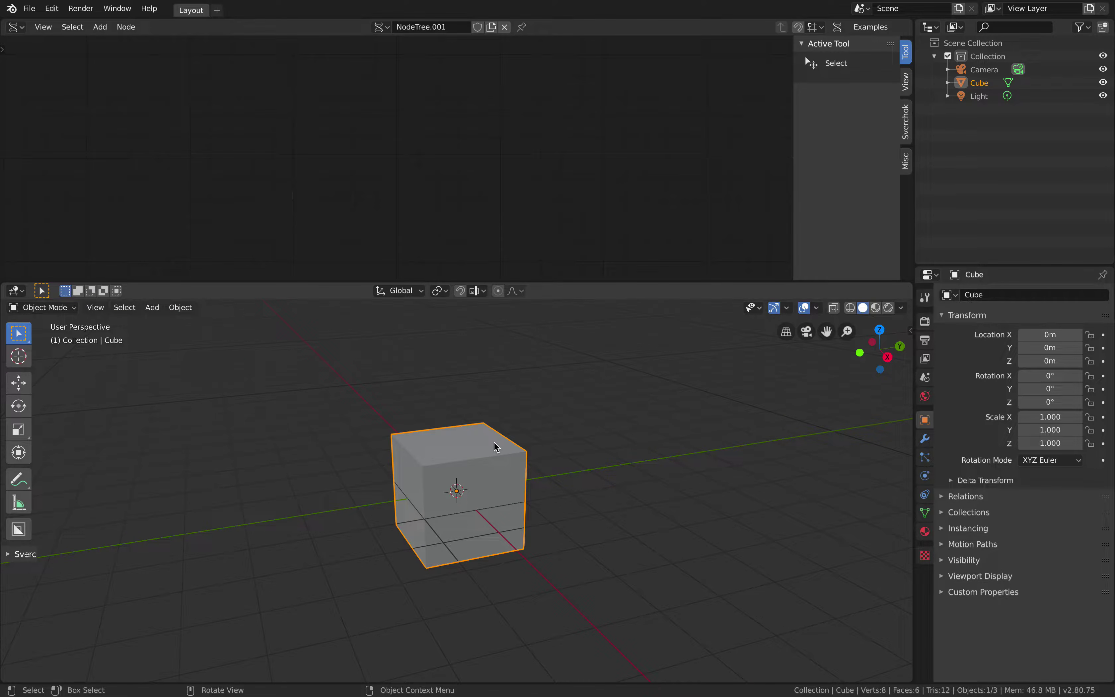
mouse_move(523, 445)
middle_down()
mouse_move(563, 428)
mouse_move(541, 436)
middle_up()
key(a)
key(x)
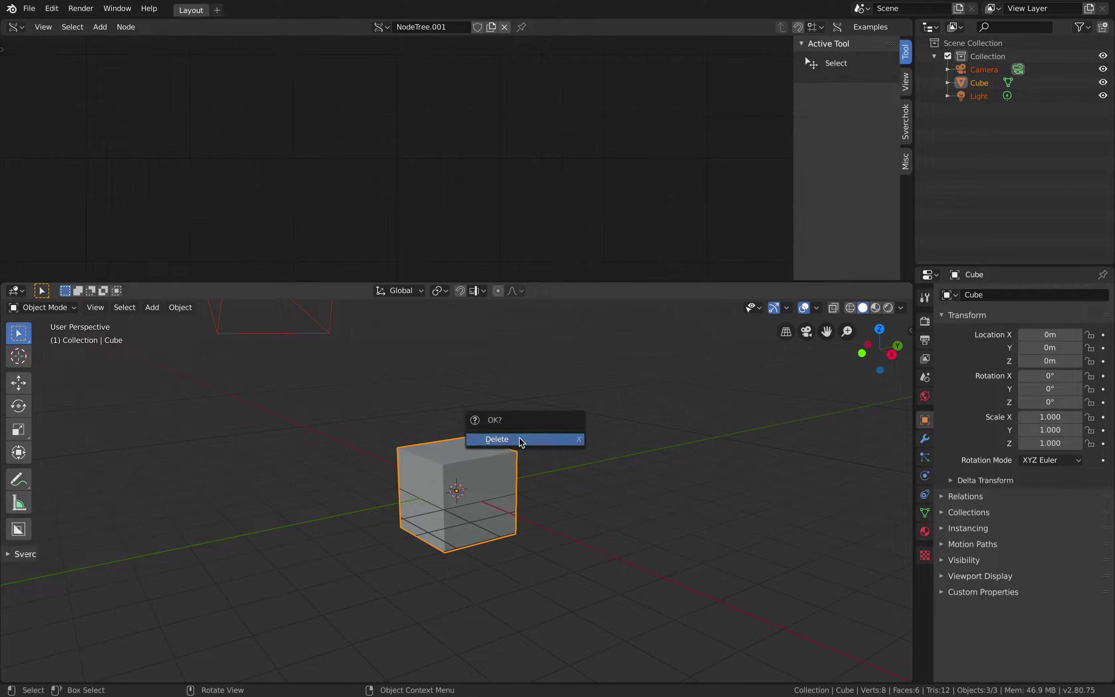
click(520, 442)
Add a Box node to the node tree.
key(shift+a)
click(305, 150)
text(box)
key(Return)
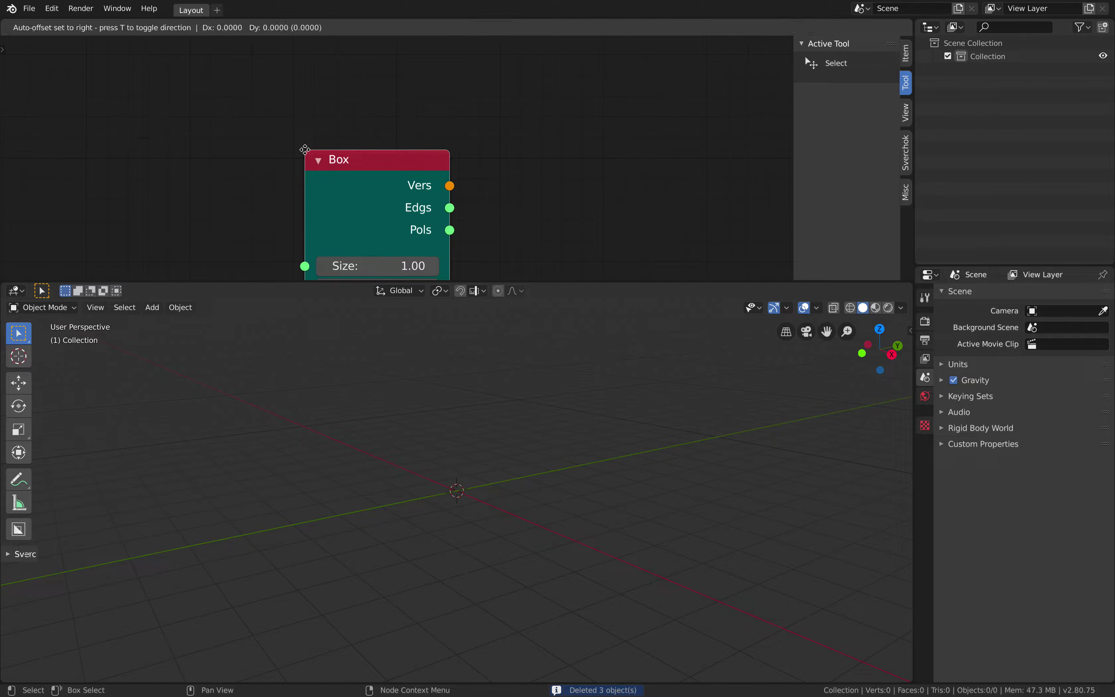
click(192, 96)
Add a Viewer BMesh node beside the Box node.
scroll(341, 110, down, 3)
middle_drag(441, 126, 394, 126)
key(shift+a)
click(394, 127)
text(bm)
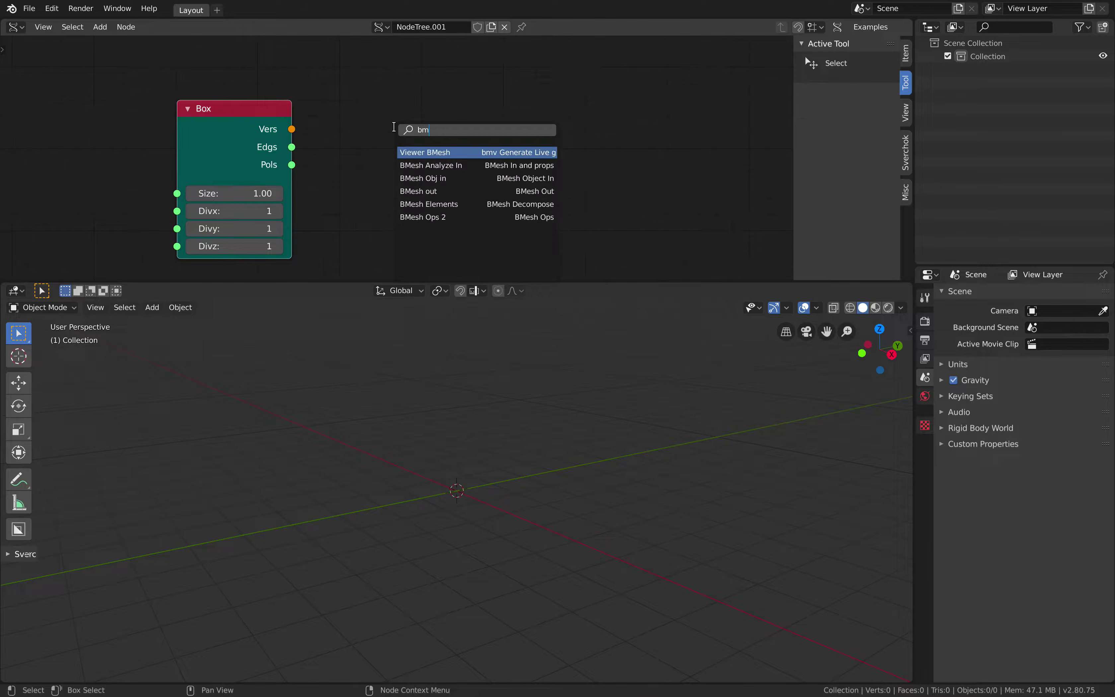
key(Return)
click(454, 61)
Link the Box node's Vers to the viewer's vertices and Pols to faces, and move the viewer node closer.
drag(293, 129, 453, 218)
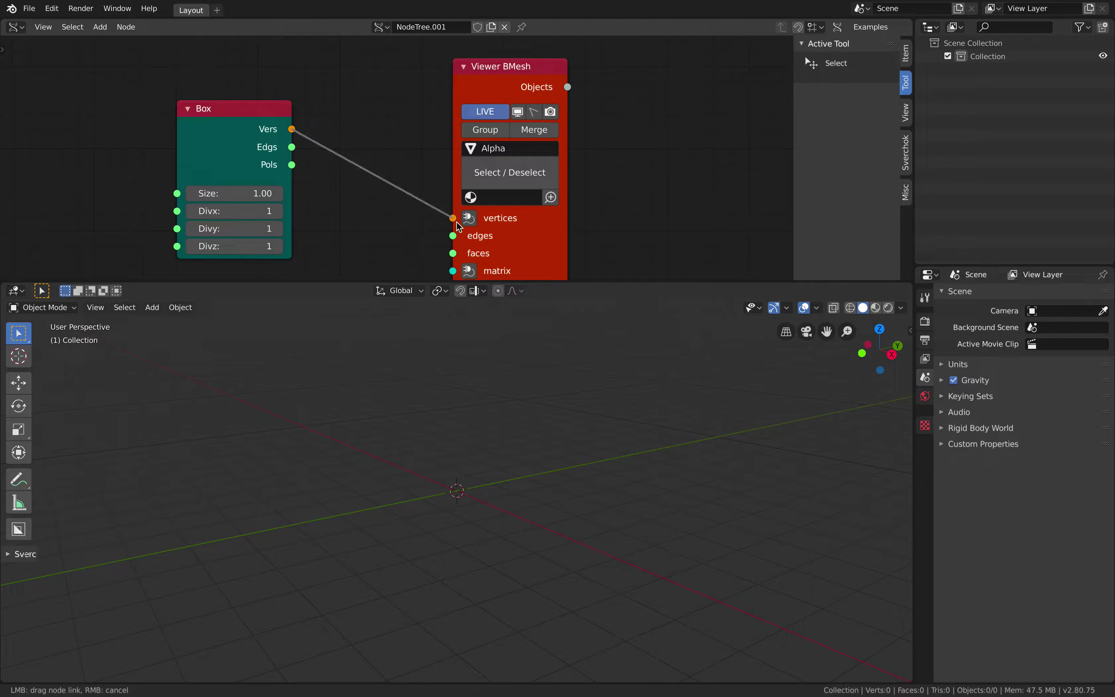
drag(301, 170, 291, 165)
drag(525, 229, 435, 206)
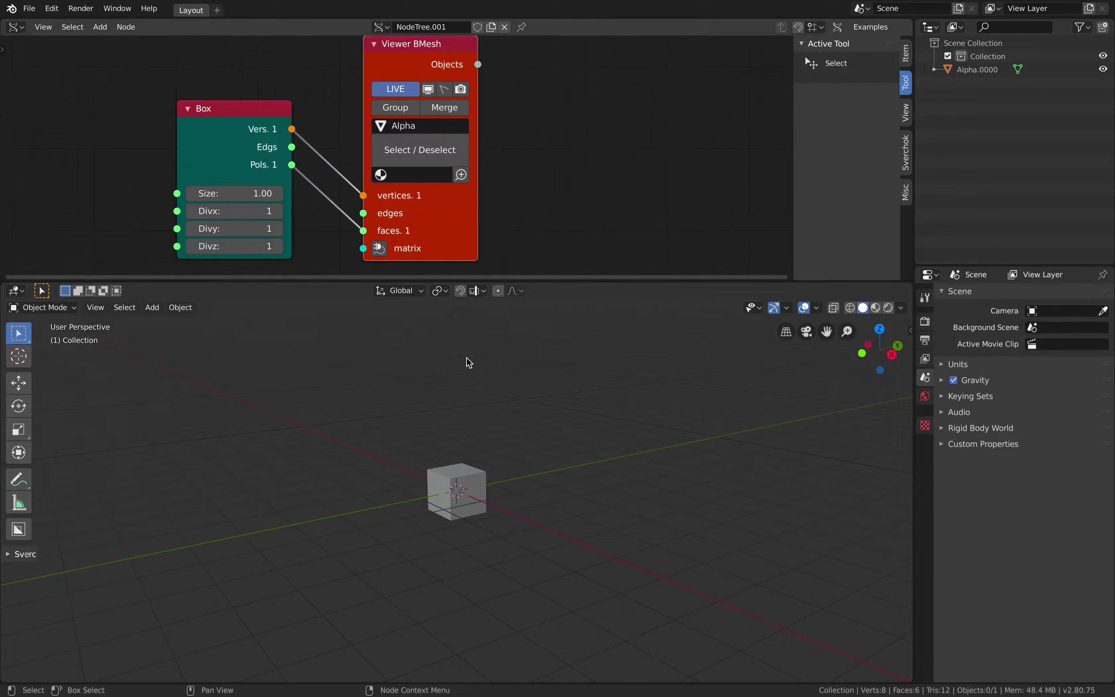
Select the generated box in the 3D viewport and save the file.
middle_drag(467, 477, 472, 478)
scroll(472, 478, up, 2)
click(460, 496)
scroll(556, 462, up, 2)
scroll(619, 473, up, 2)
key(ctrl+s)
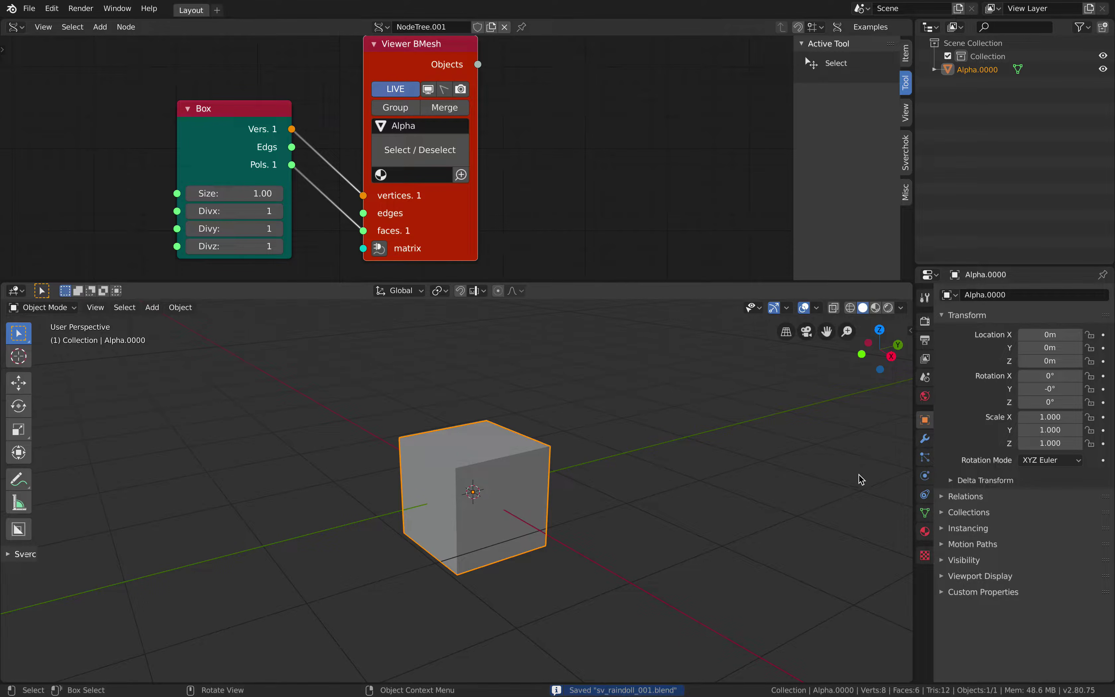
Try a larger Size on the Box node and set it back to 1.
drag(246, 193, 276, 194)
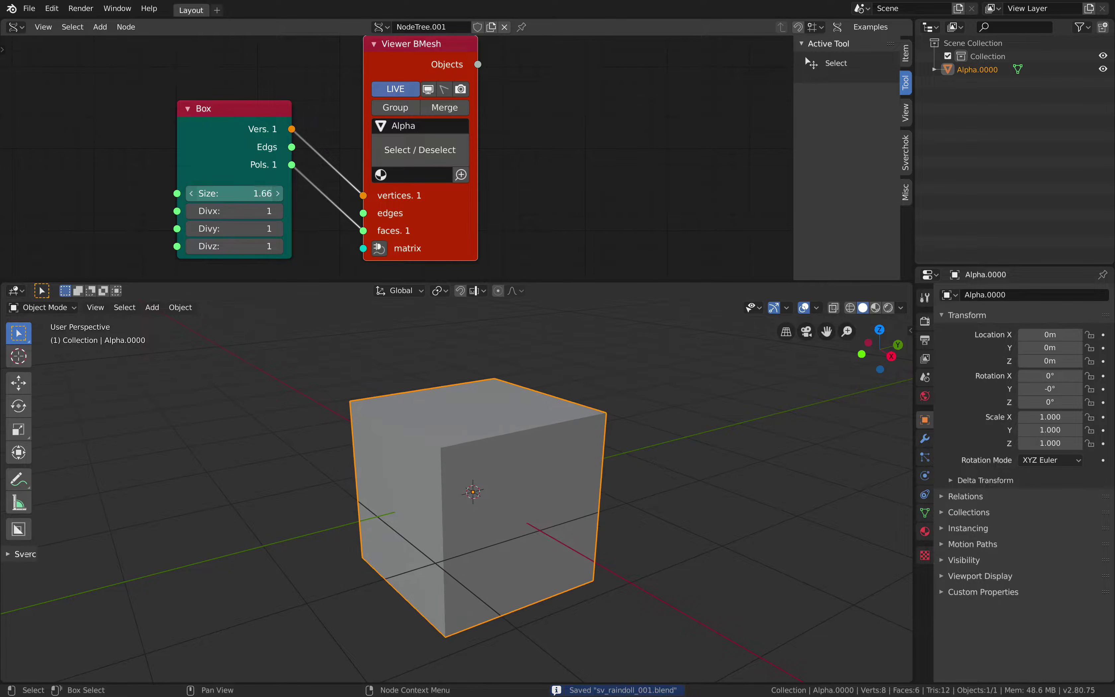
text(1)
key(Return)
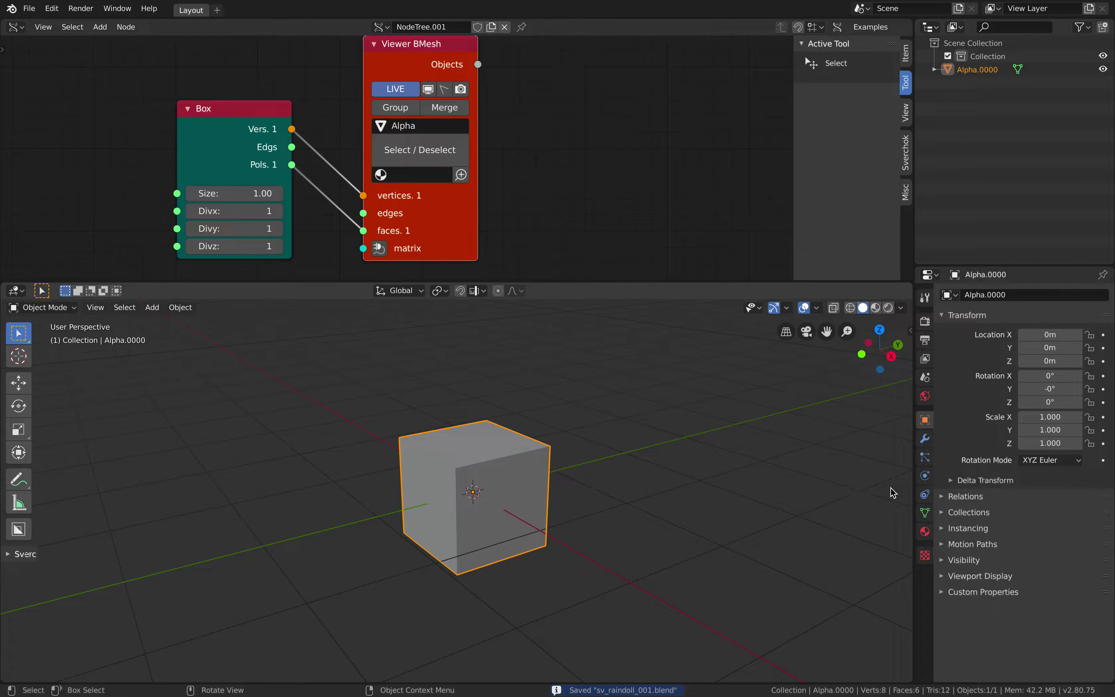
Enable Collision physics on the generated box and save the file.
click(925, 439)
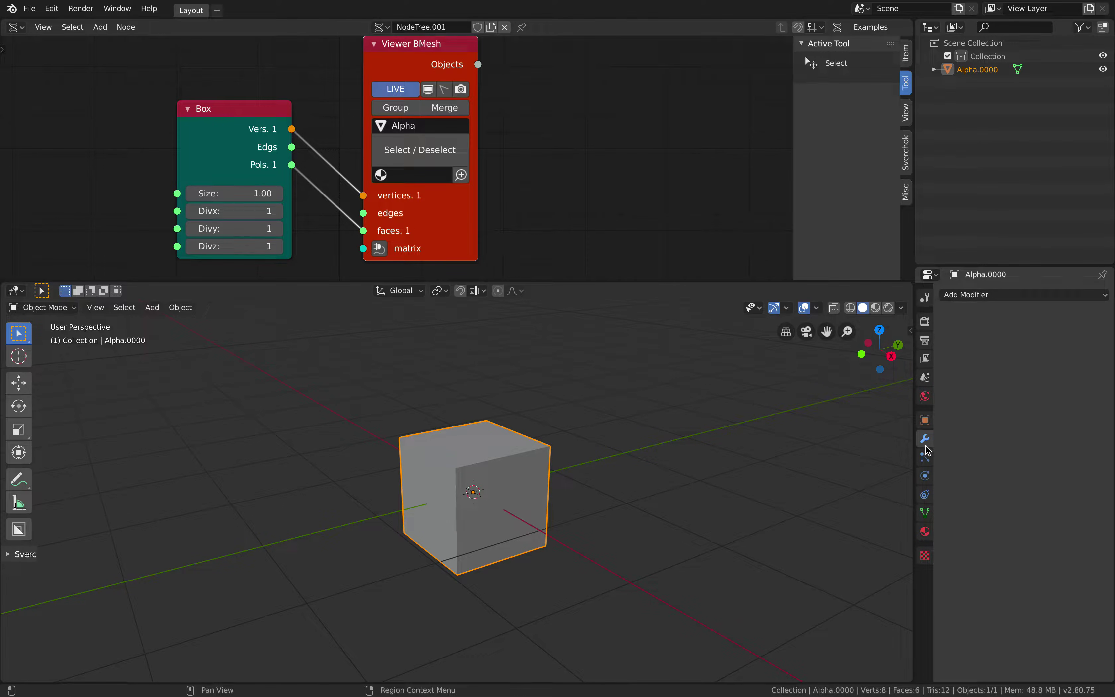
click(926, 477)
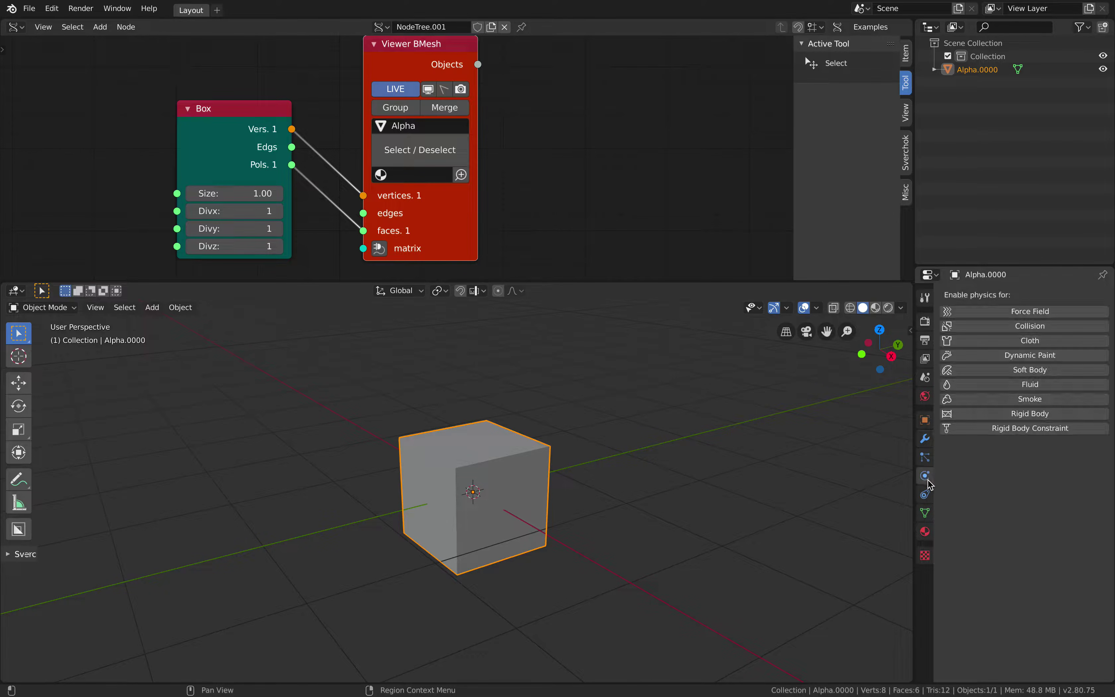
click(1030, 327)
scroll(451, 464, down, 3)
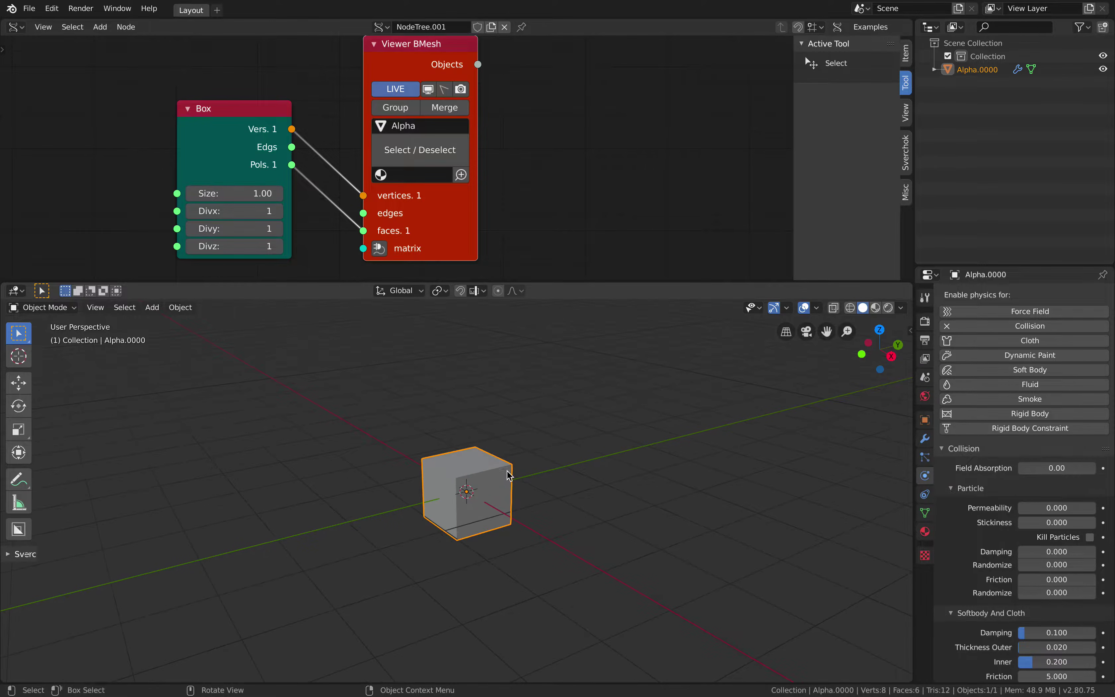
middle_drag(451, 464, 492, 483)
key(ctrl+s)
Add a mesh plane and raise it along Z to about 0.91 m above the origin.
key(shift+a)
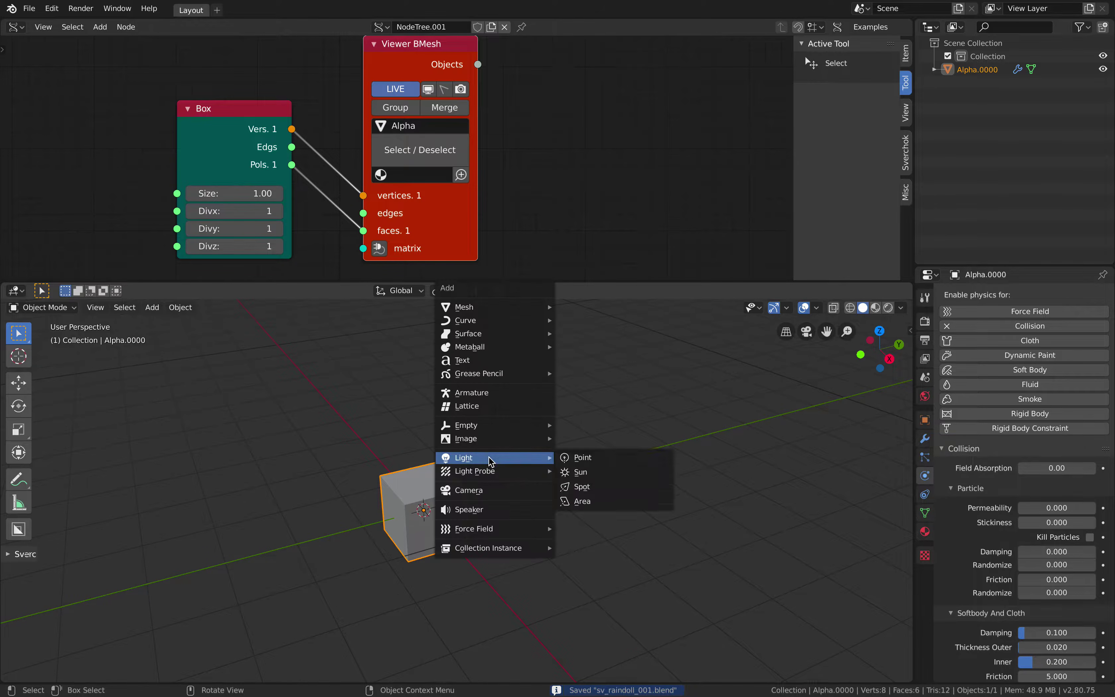
mouse_move(509, 307)
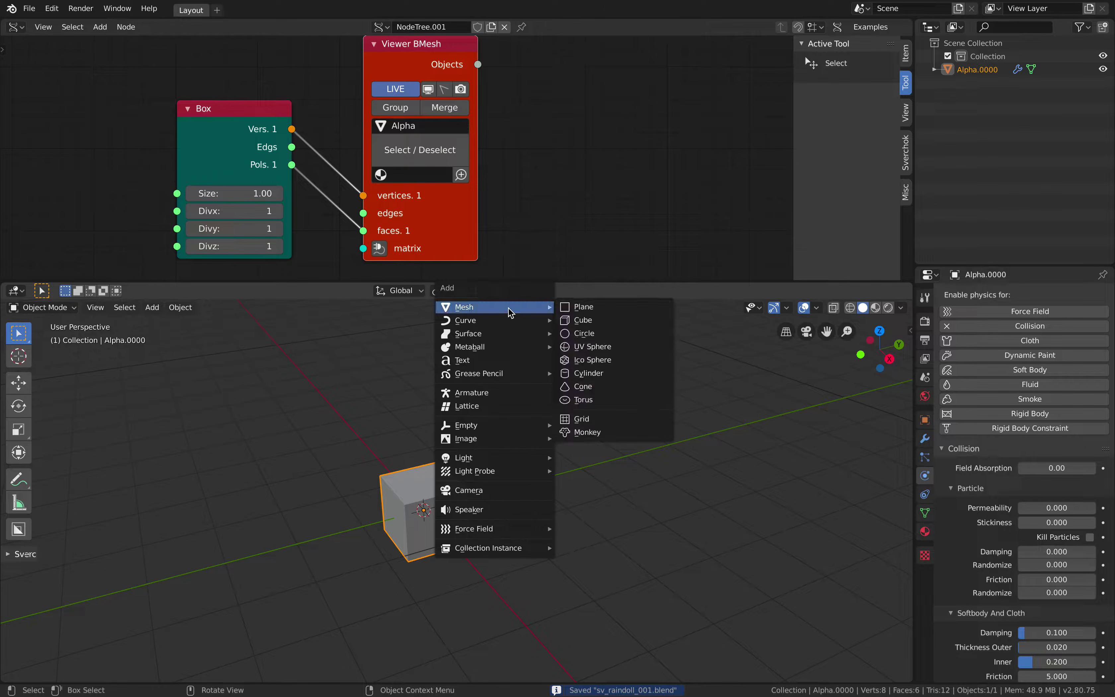
click(584, 307)
key(g)
key(z)
click(508, 421)
Scale the plane freehand to a factor of about 2.22 so it extends well beyond the box.
key(s)
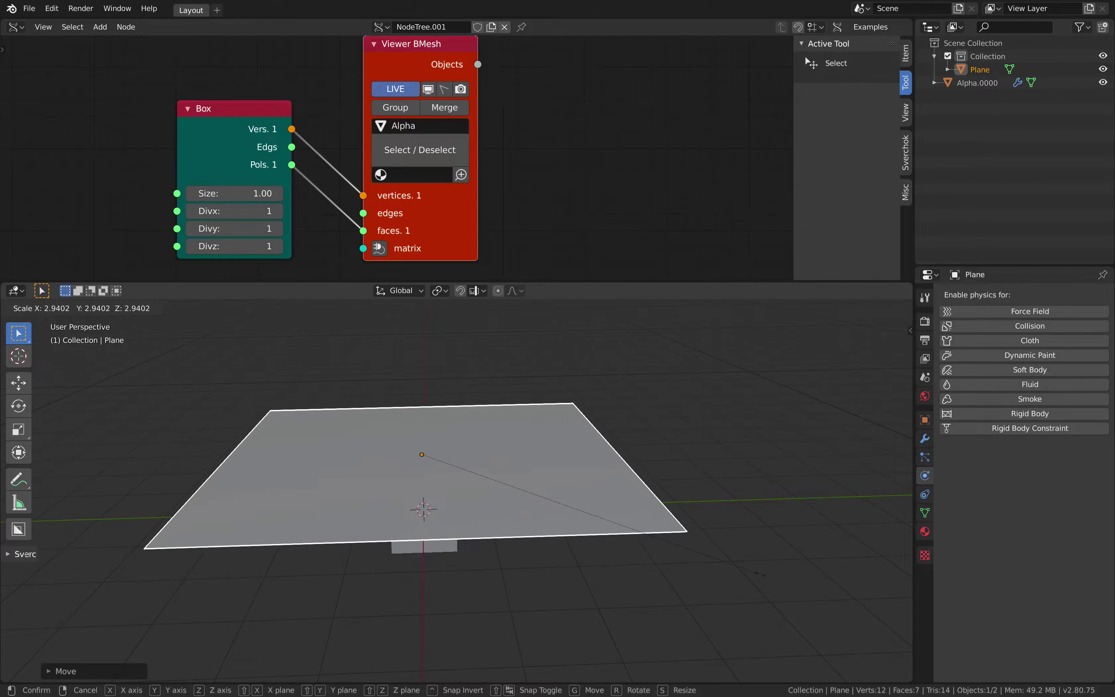
click(761, 573)
middle_drag(694, 568, 545, 461)
key(s)
click(615, 487)
key(s)
click(534, 475)
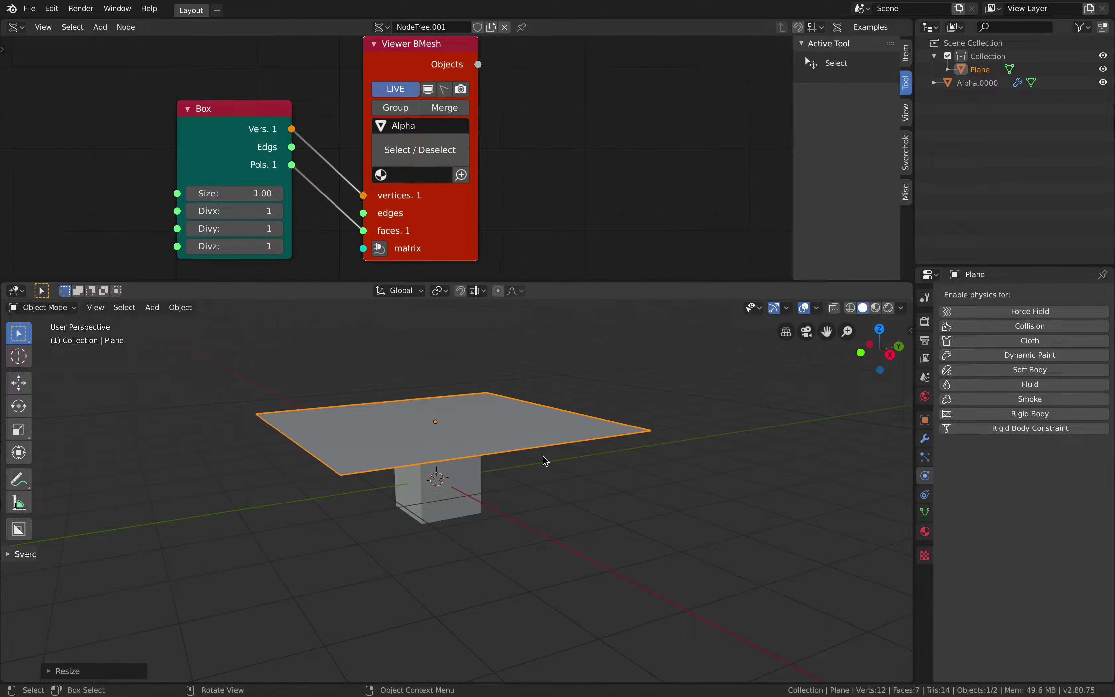
Set the plane's scale to 2.5 on the X, Y and Z axes.
click(908, 326)
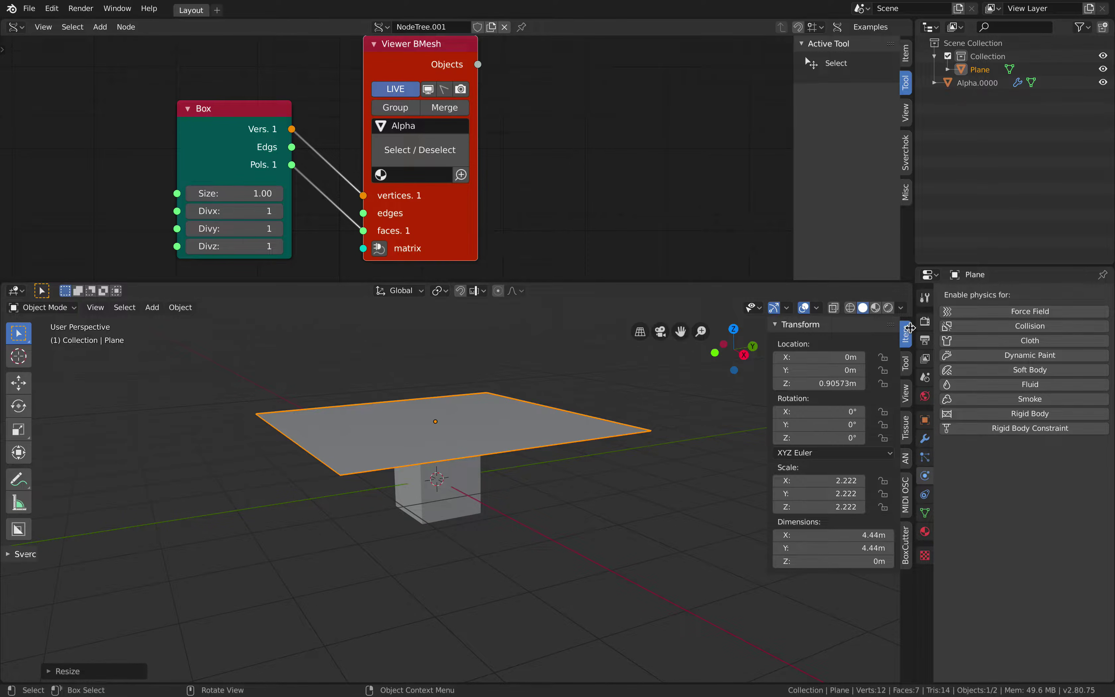
click(835, 382)
drag(822, 479, 822, 506)
text(2.5)
key(Return)
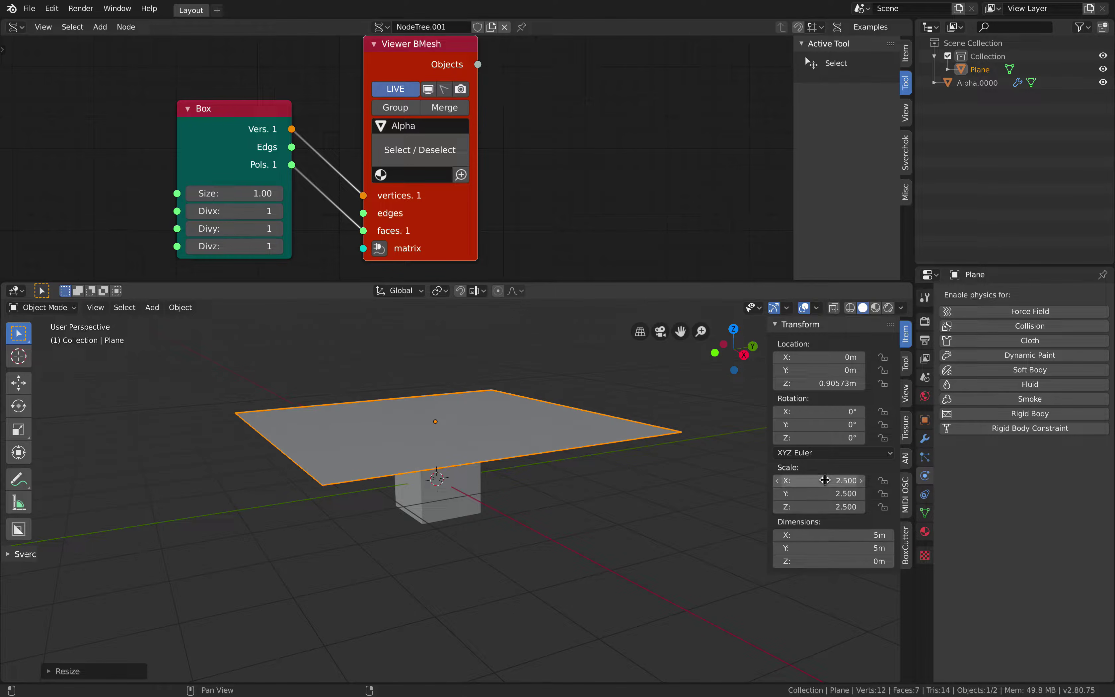
Apply all transforms to the plane and enable Cloth physics on it.
middle_drag(532, 463, 572, 465)
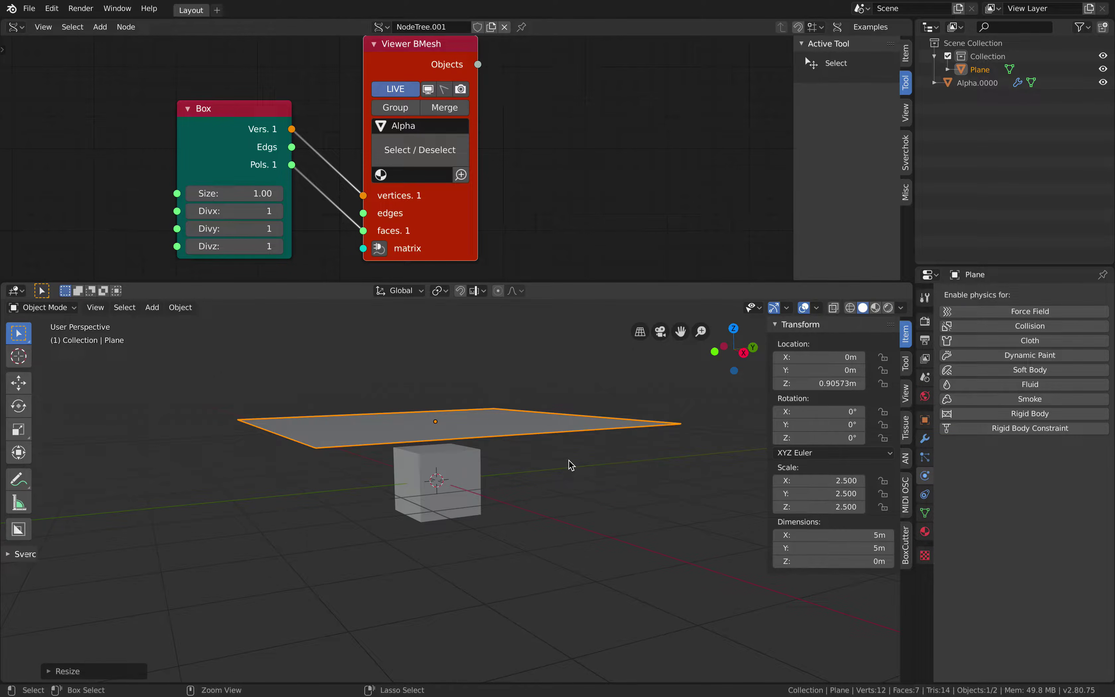
key(ctrl+a)
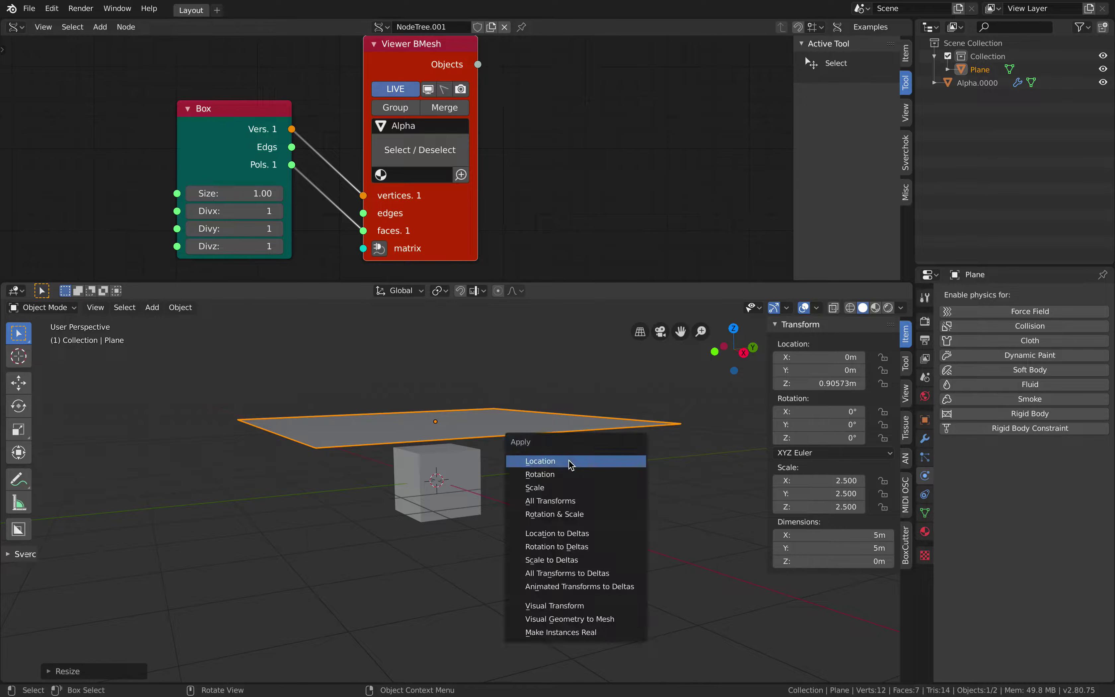
click(559, 501)
click(1007, 346)
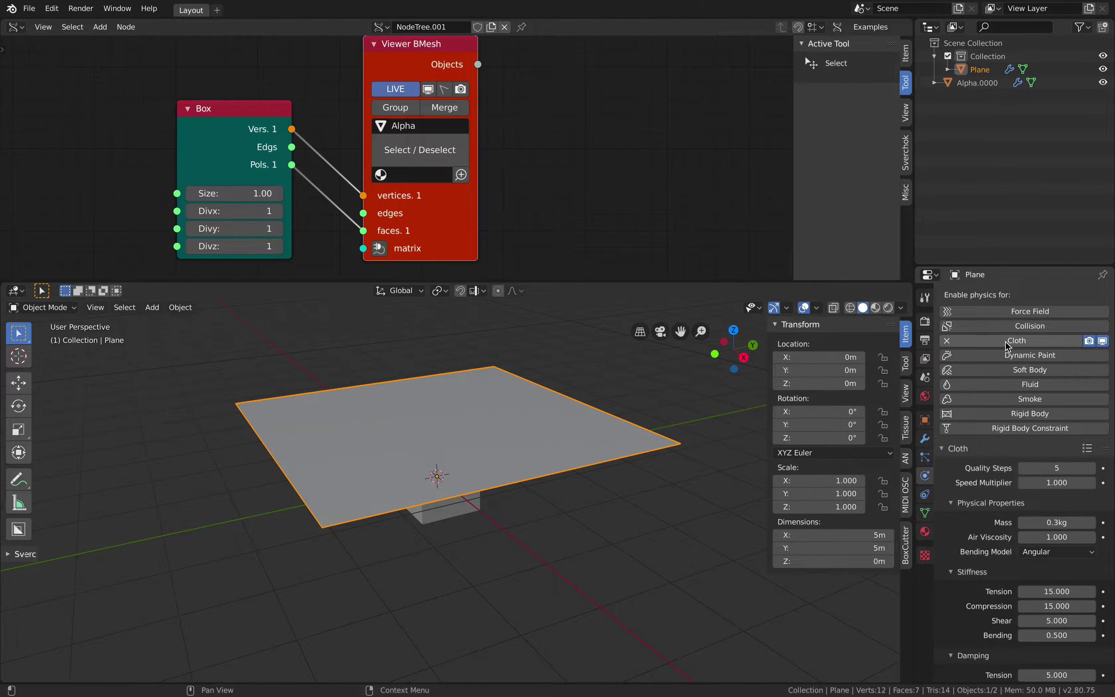
Add a Subdivision Surface modifier to the plane and set its viewport subdivisions to 6.
click(925, 440)
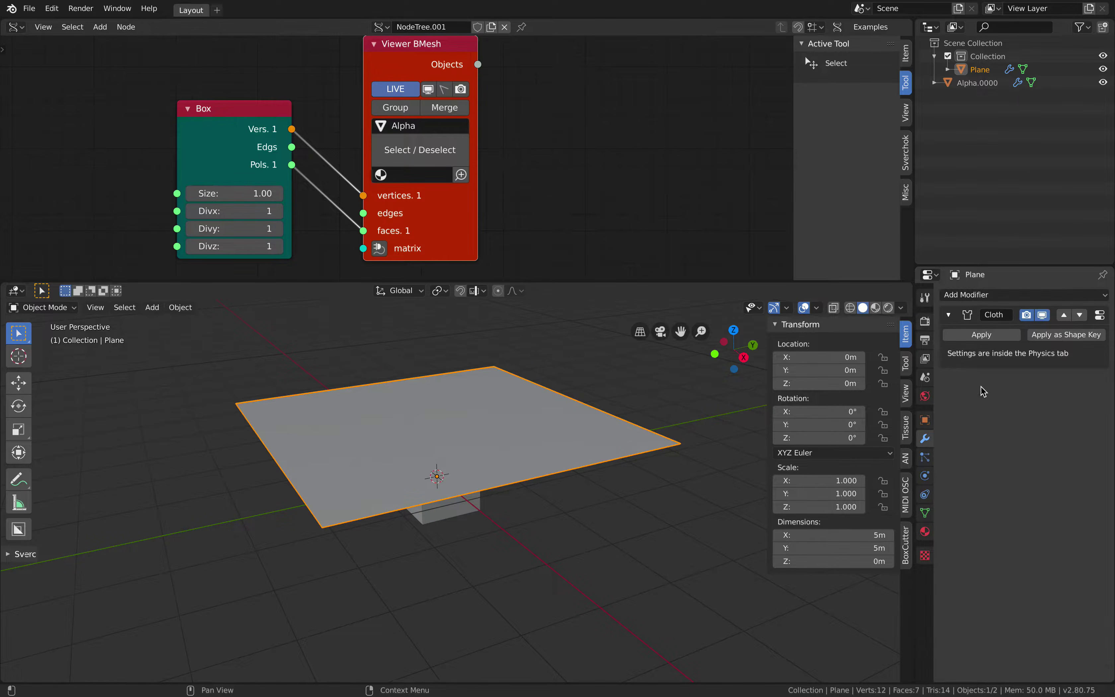
click(1008, 299)
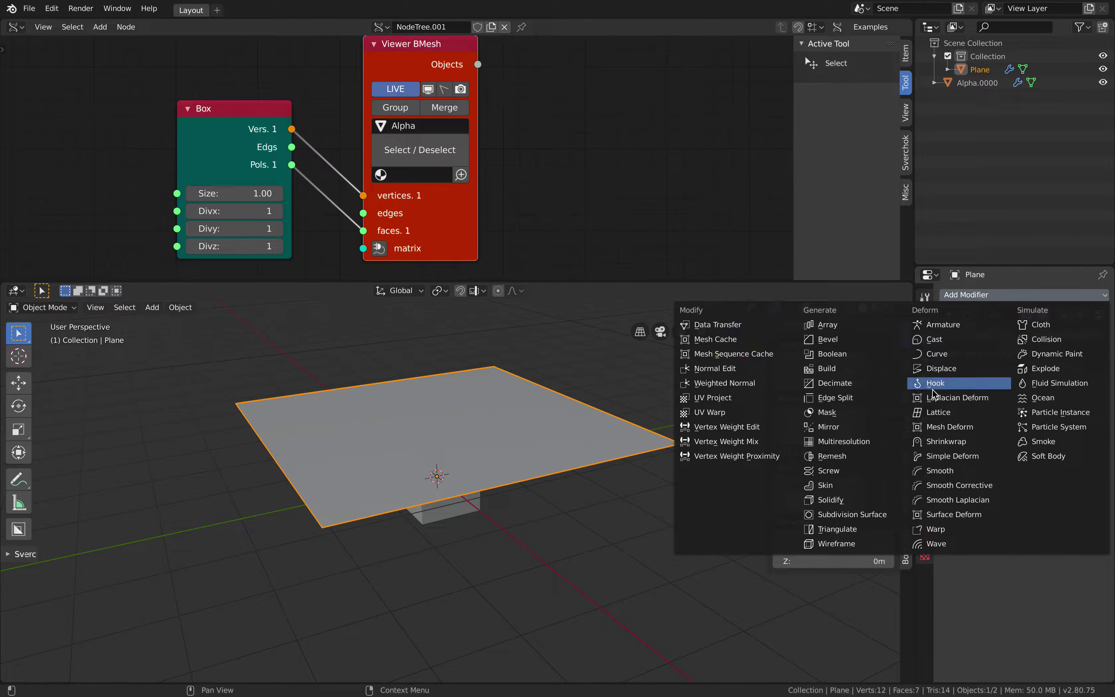
click(879, 516)
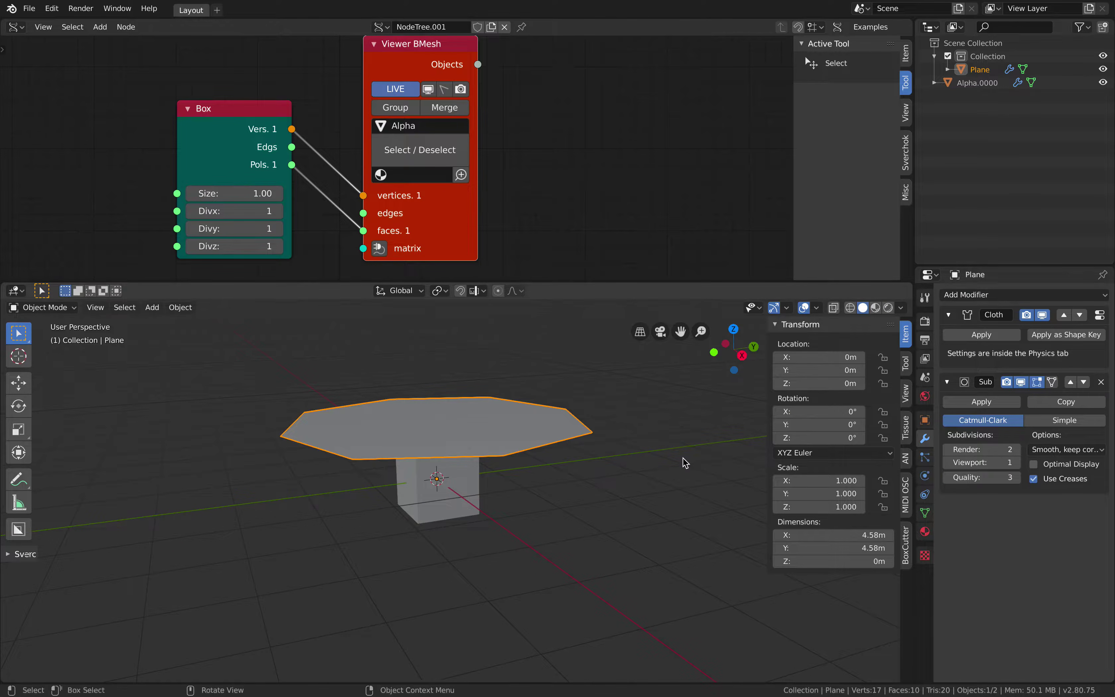
click(1016, 462)
click(1015, 462)
click(1016, 462)
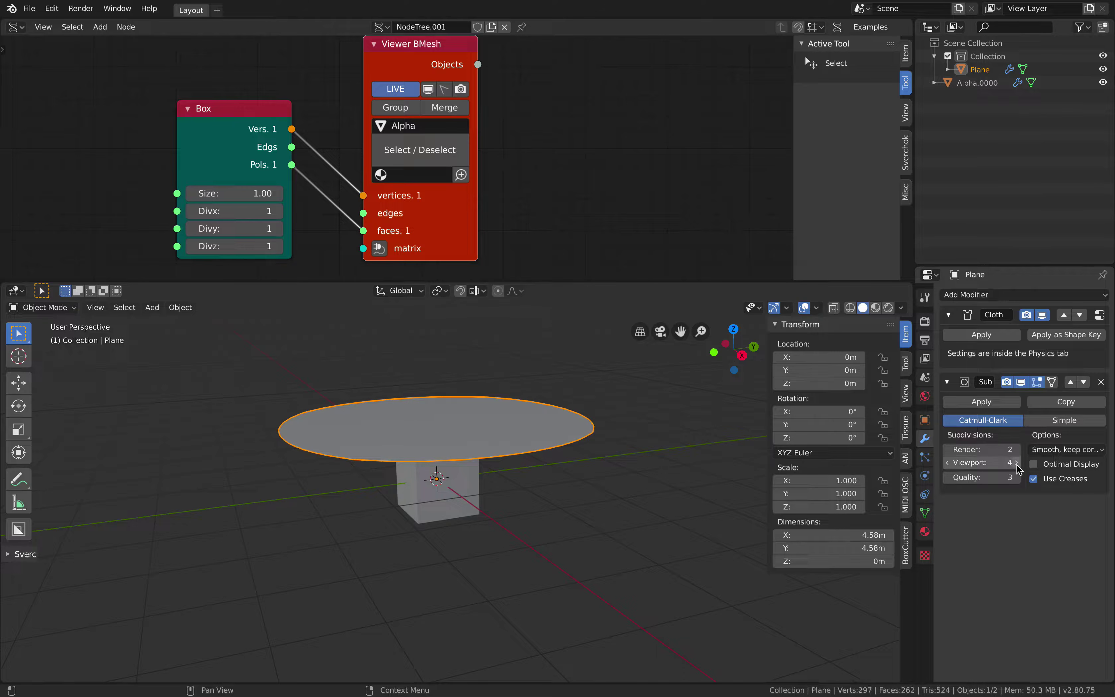
click(1015, 462)
middle_drag(627, 442, 532, 440)
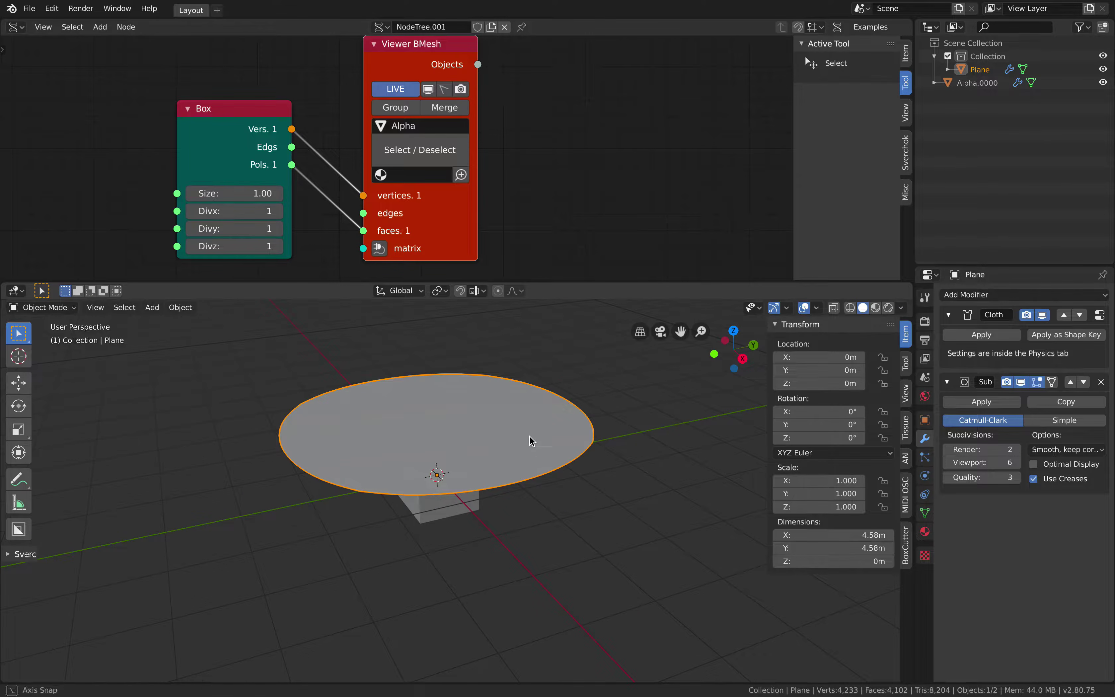
Move the Subdivision Surface modifier above the Cloth modifier and save the file.
click(1070, 381)
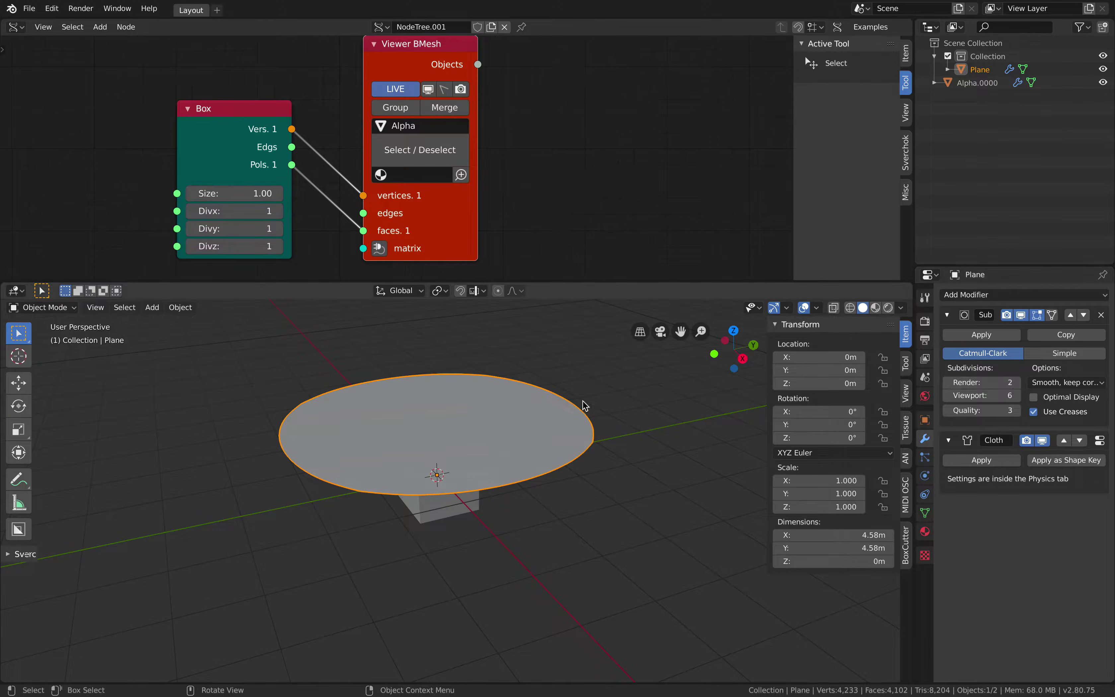
key(ctrl+s)
middle_drag(543, 396, 552, 389)
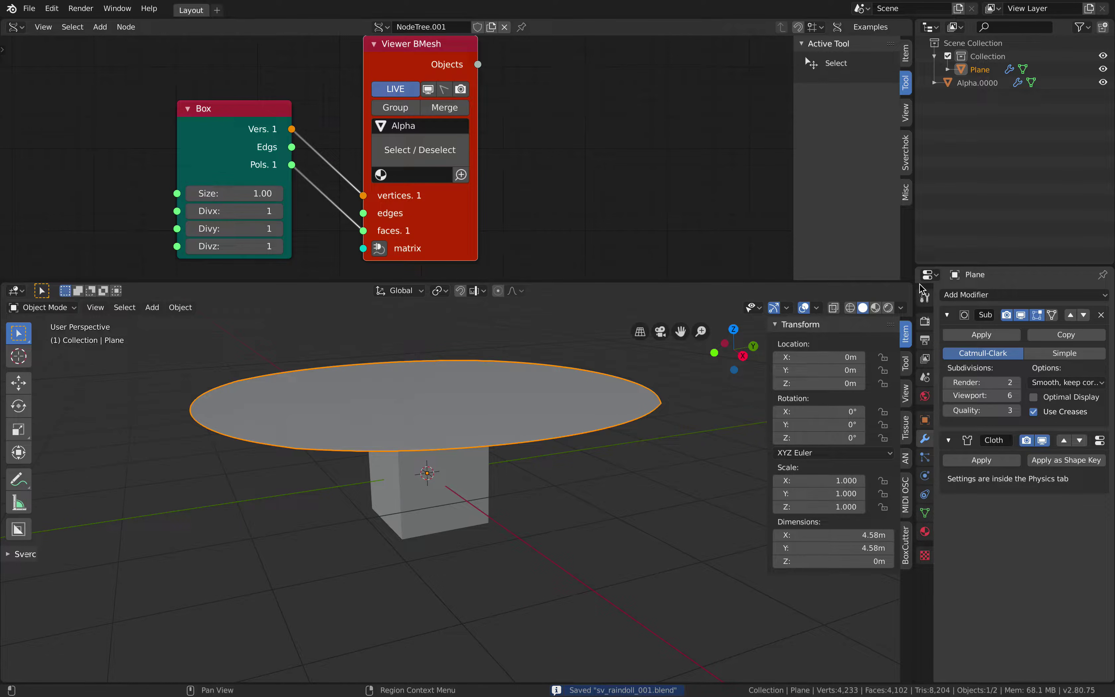
Split the 3D viewport horizontally, turn the new lower area into a Timeline and make it taller.
drag(911, 285, 894, 626)
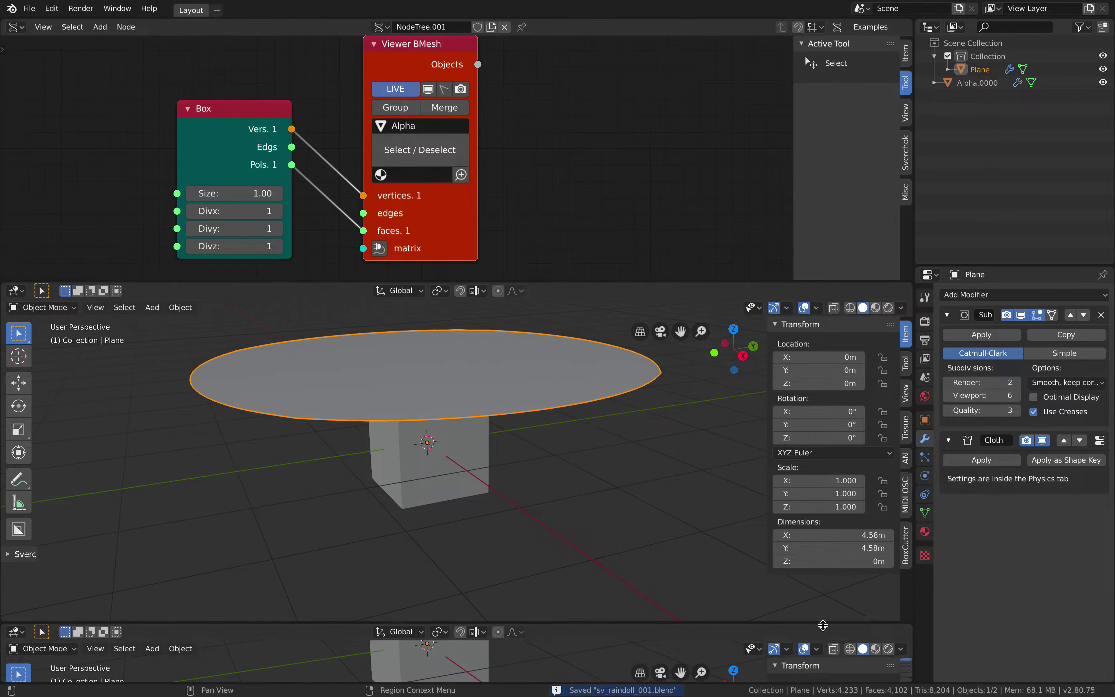
click(16, 632)
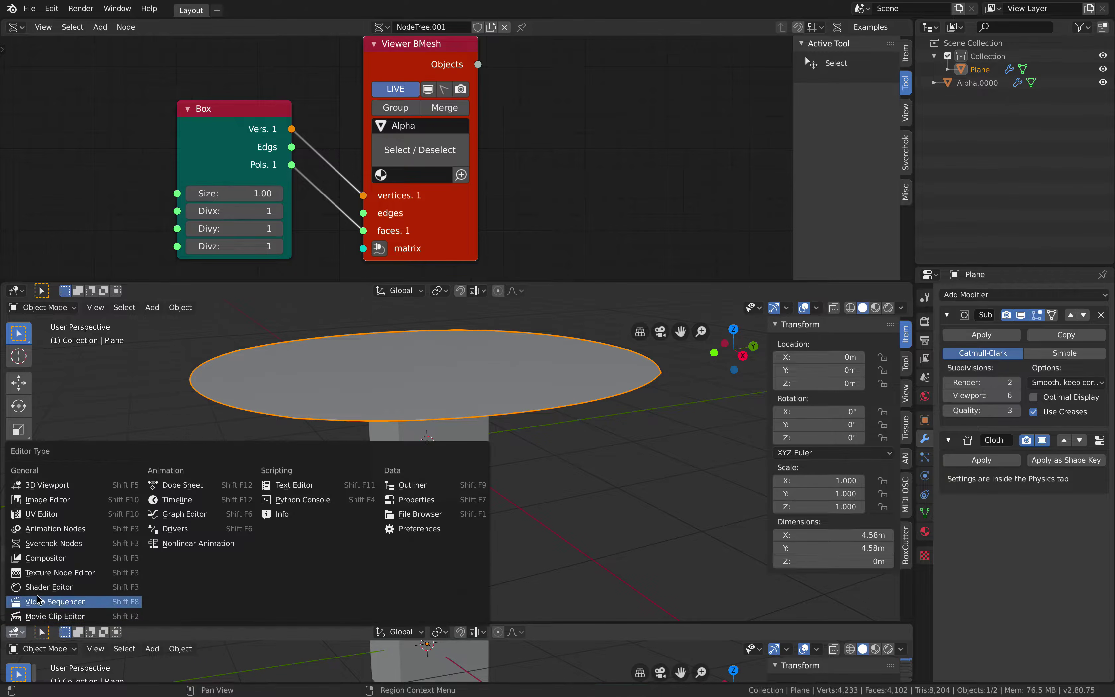
click(188, 500)
drag(417, 623, 418, 582)
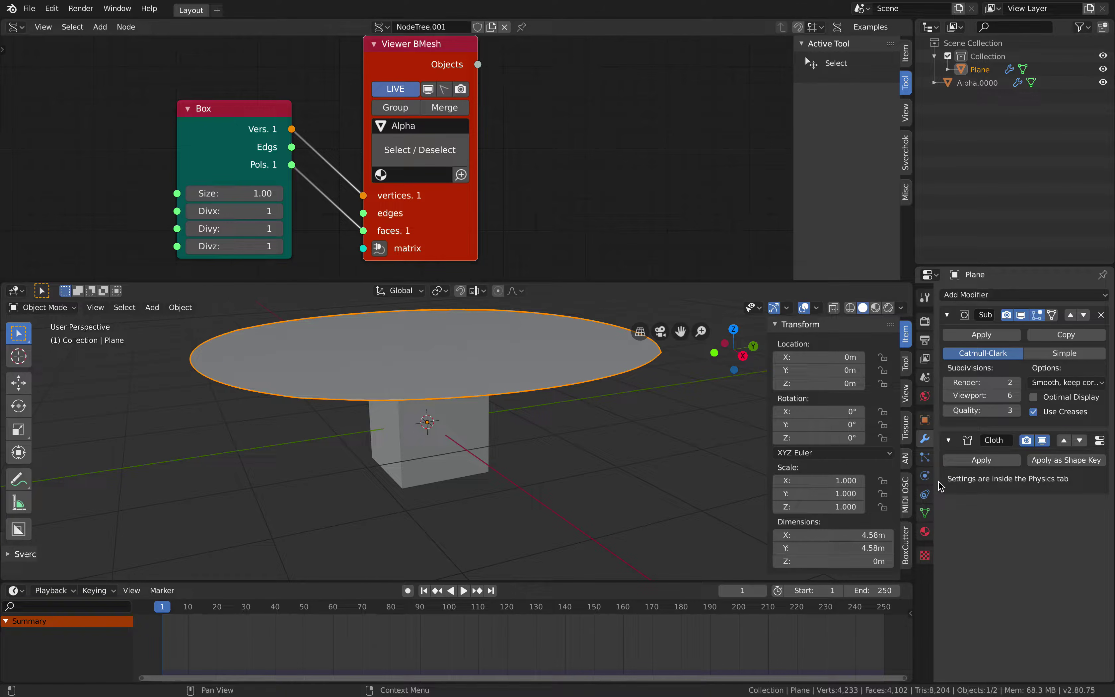
Set the cloth cache's simulation end and the scene's end frame to 1000, and save the file.
click(1100, 443)
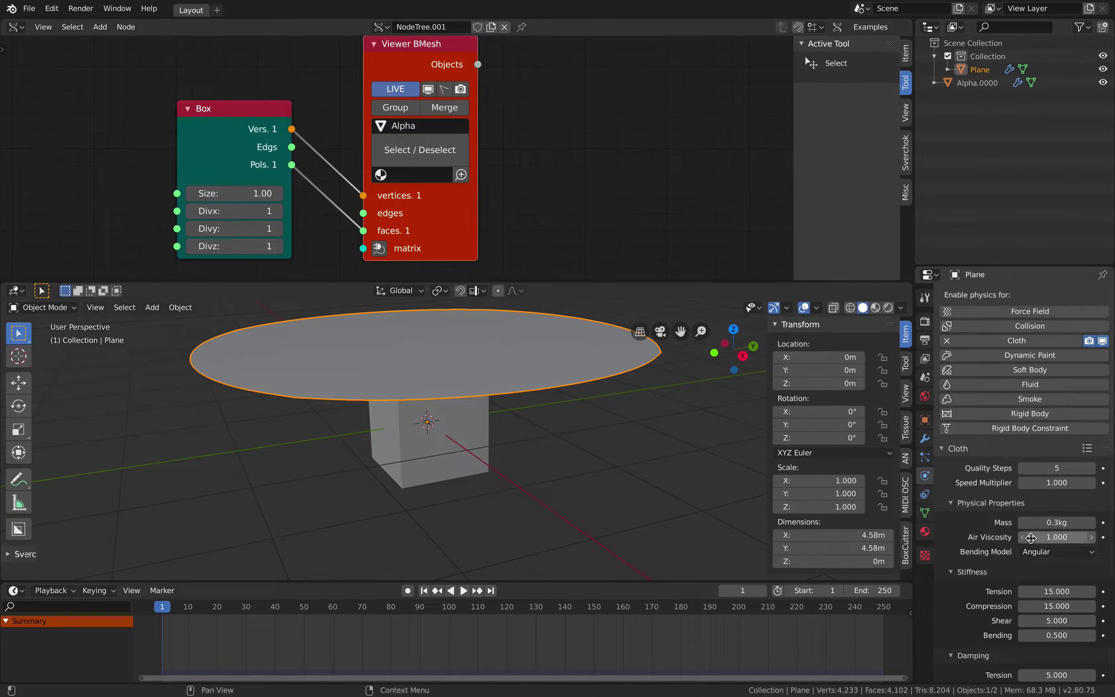
scroll(1031, 537, down, 5)
click(1006, 611)
scroll(1060, 645, down, 3)
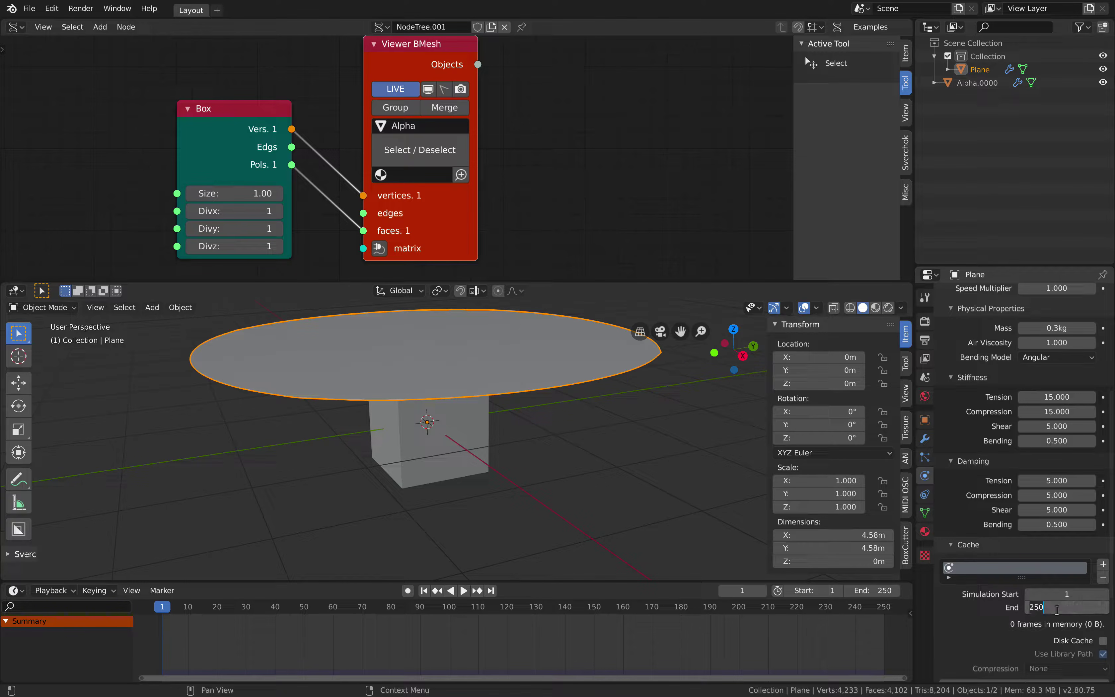
scroll(652, 650, down, 4)
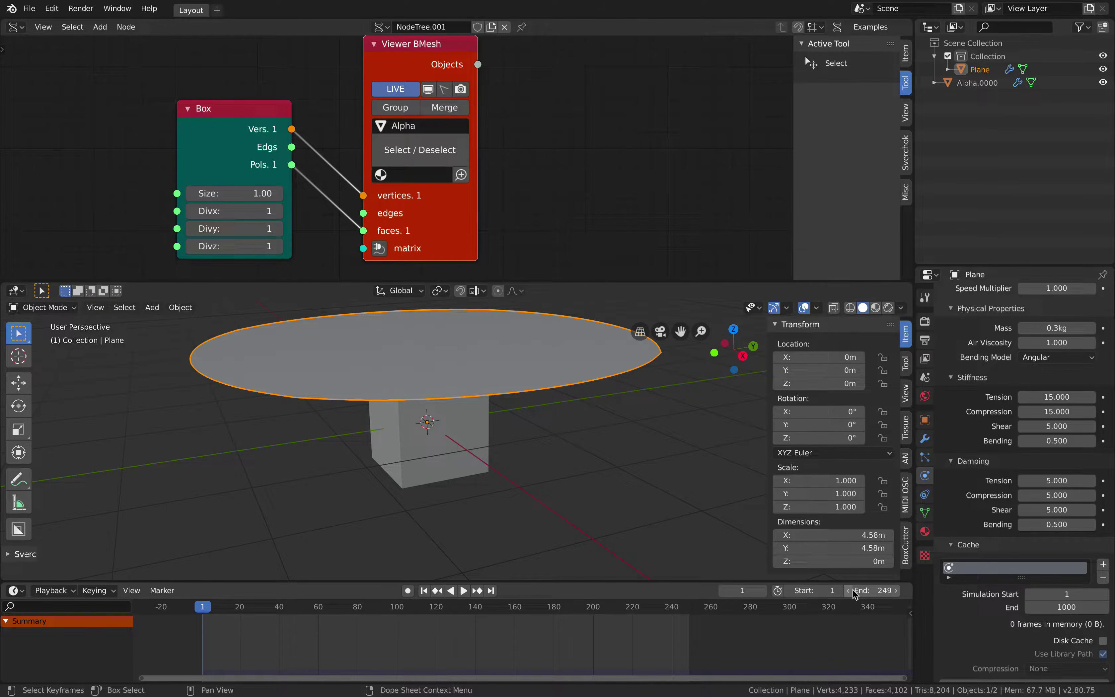
key(Return)
middle_drag(591, 475, 566, 509)
key(ctrl+s)
middle_drag(565, 517, 560, 501)
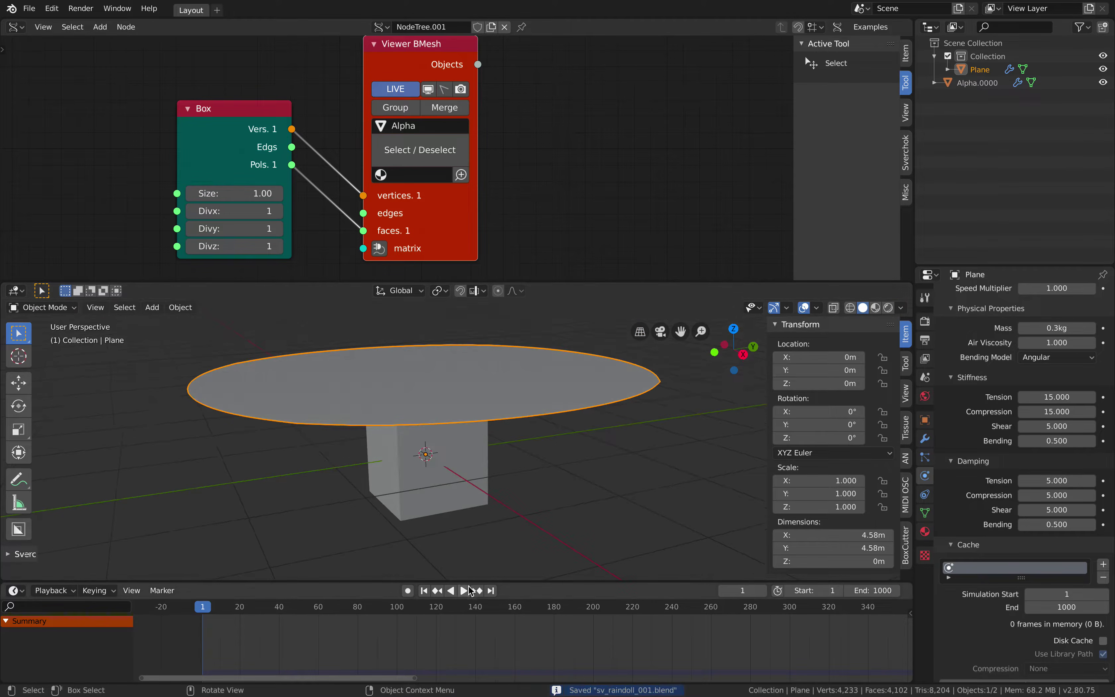
Play the cloth simulation while shrinking the Box node's Size to about 0.42, and return to frame 1.
click(465, 590)
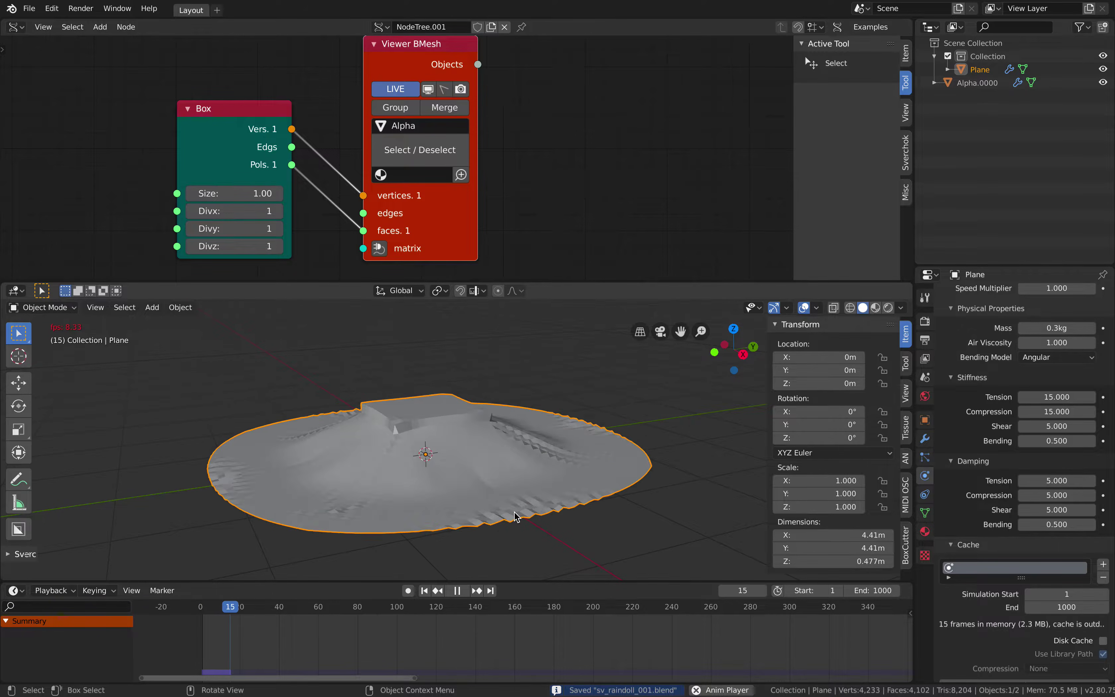
middle_drag(488, 501, 405, 355)
drag(249, 198, 132, 198)
click(458, 591)
click(424, 591)
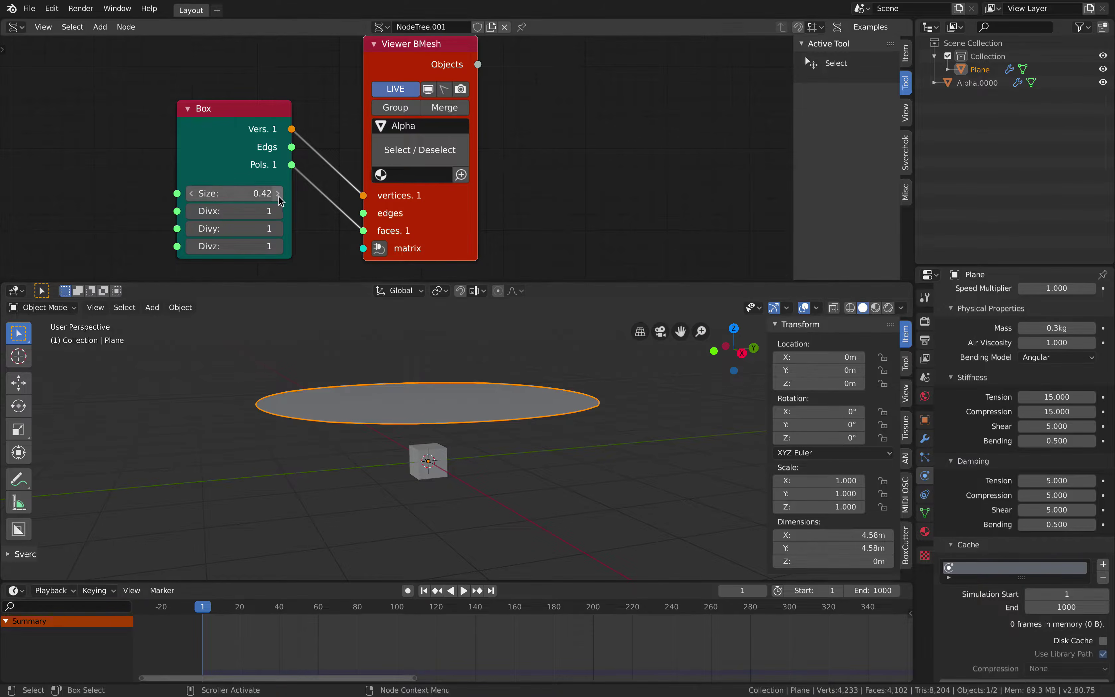
Set the Box node's Size to 1.00 and save the file.
key(Return)
key(ctrl+s)
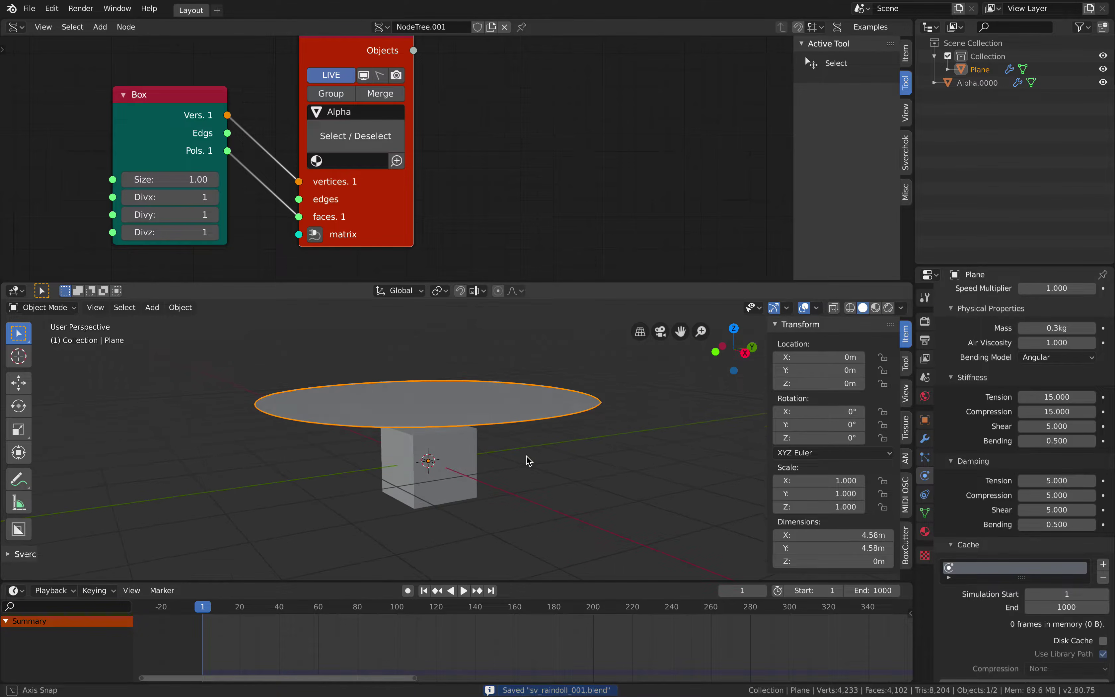
middle_drag(523, 455, 520, 450)
mouse_move(424, 474)
middle_down()
mouse_move(468, 450)
mouse_move(427, 477)
middle_up()
Add a Sphere node to the Sverchok node tree beside the Alpha Viewer BMesh node.
scroll(497, 136, down, 1)
middle_drag(529, 134, 439, 153)
key(shift+a)
click(440, 154)
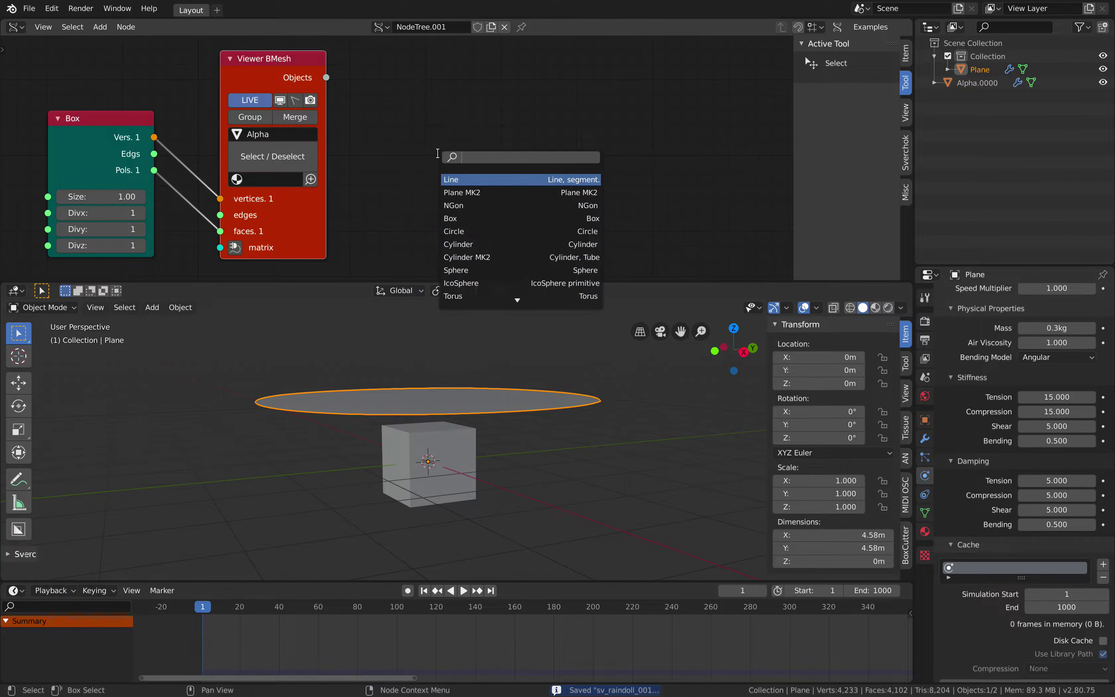
text(sph)
key(Return)
click(404, 97)
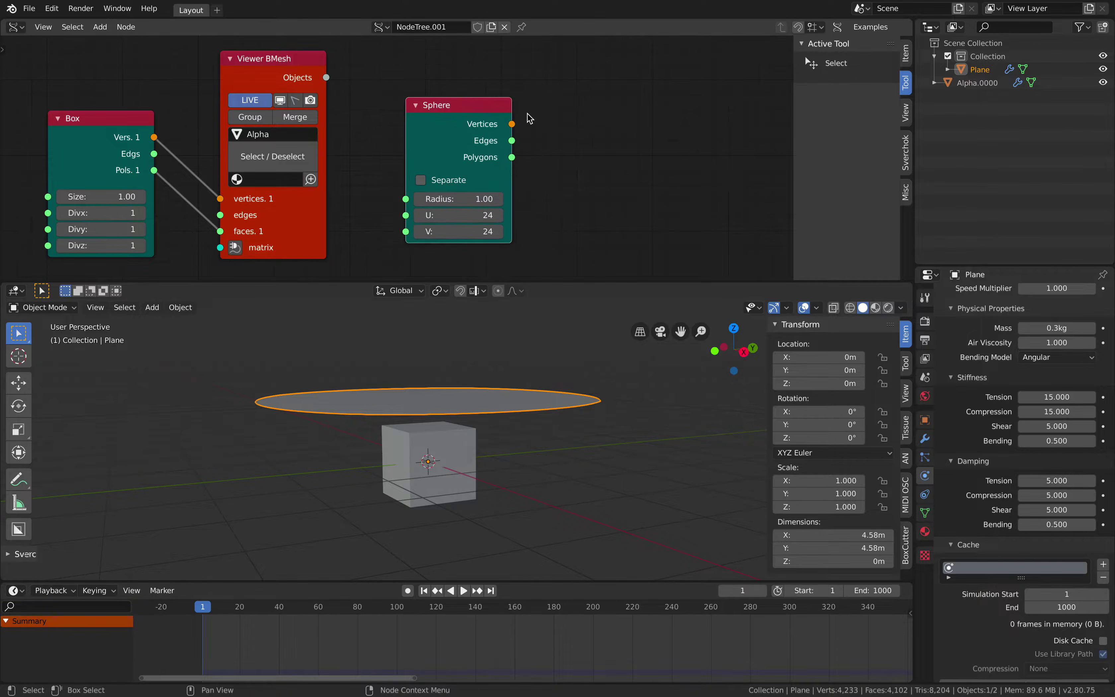
Duplicate the Viewer BMesh node, place the copy beside the Sphere node and name its mesh Beta.
key(shift+a)
click(576, 103)
click(299, 77)
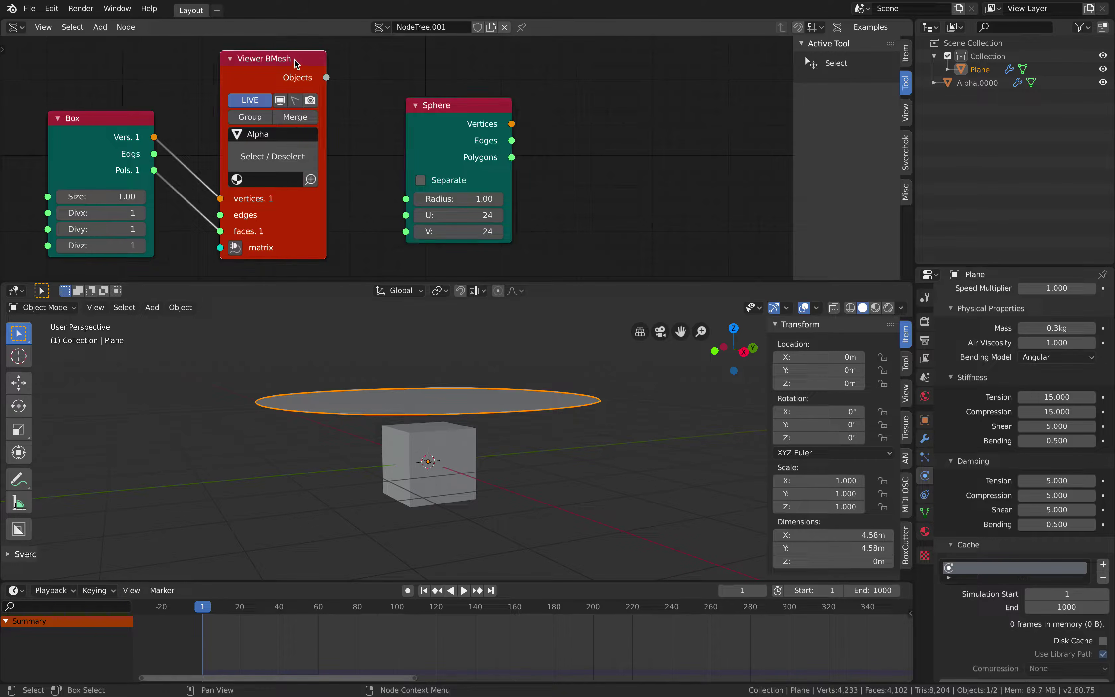
key(shift+d)
click(628, 69)
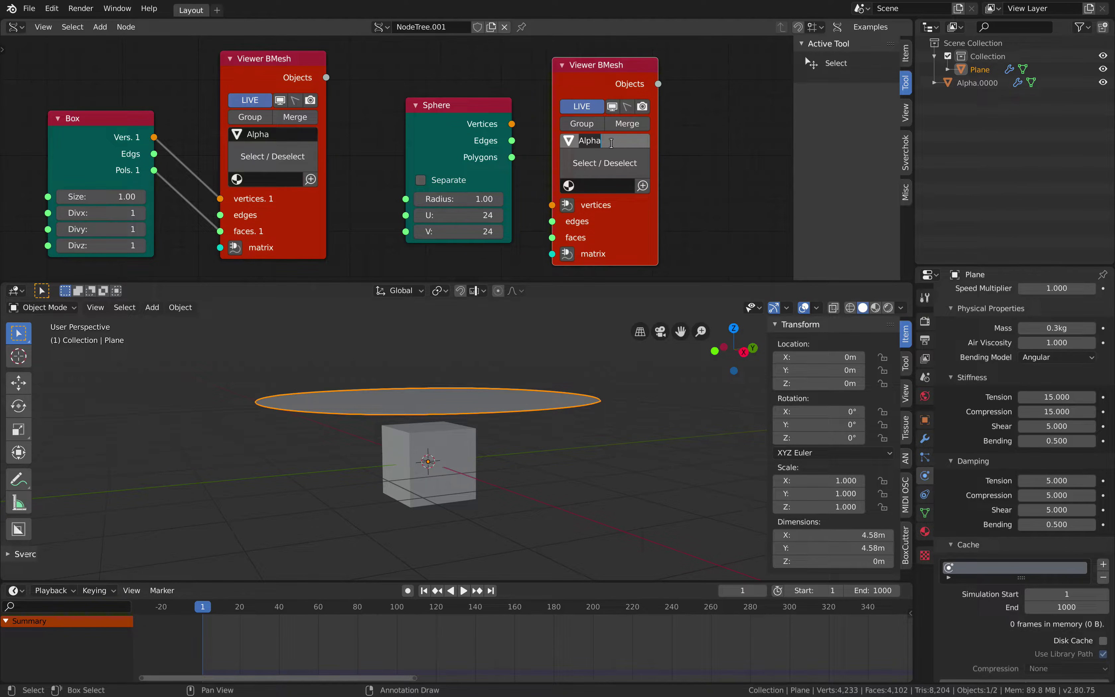
scroll(614, 147, down, 1)
Connect the Sphere's Vertices and Polygons to the Beta viewer's vertices and faces, and set the sphere radius to 0.46.
drag(430, 129, 465, 199)
drag(464, 227, 430, 159)
drag(529, 225, 588, 181)
middle_drag(412, 185, 422, 151)
drag(418, 159, 386, 160)
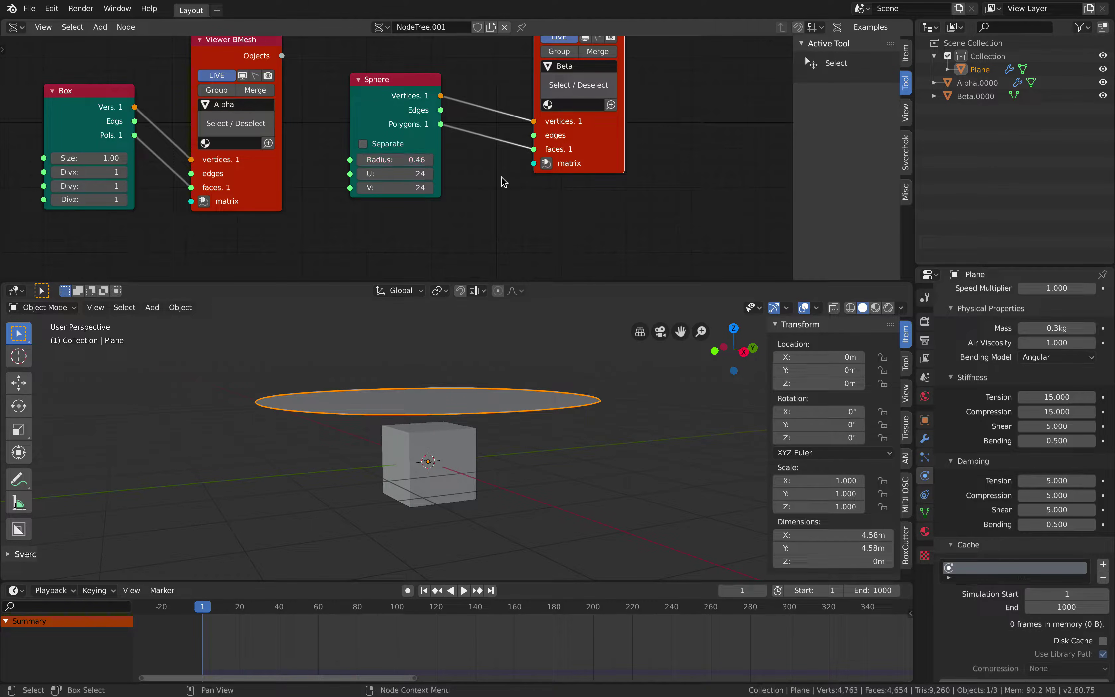
Link a Matrix in node to the Beta viewer's matrix input and set its Z location to about -0.816, below the box.
click(547, 163)
click(547, 116)
drag(558, 99, 614, 214)
drag(743, 185, 731, 149)
middle_drag(695, 182, 699, 108)
click(567, 154)
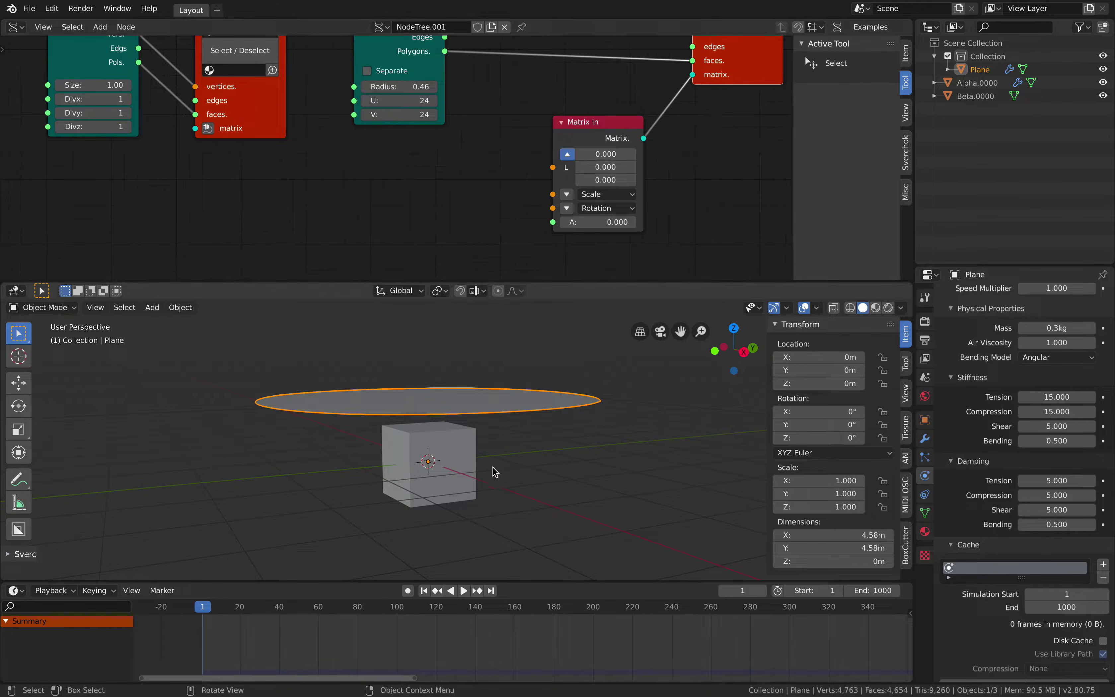
middle_drag(495, 453, 487, 446)
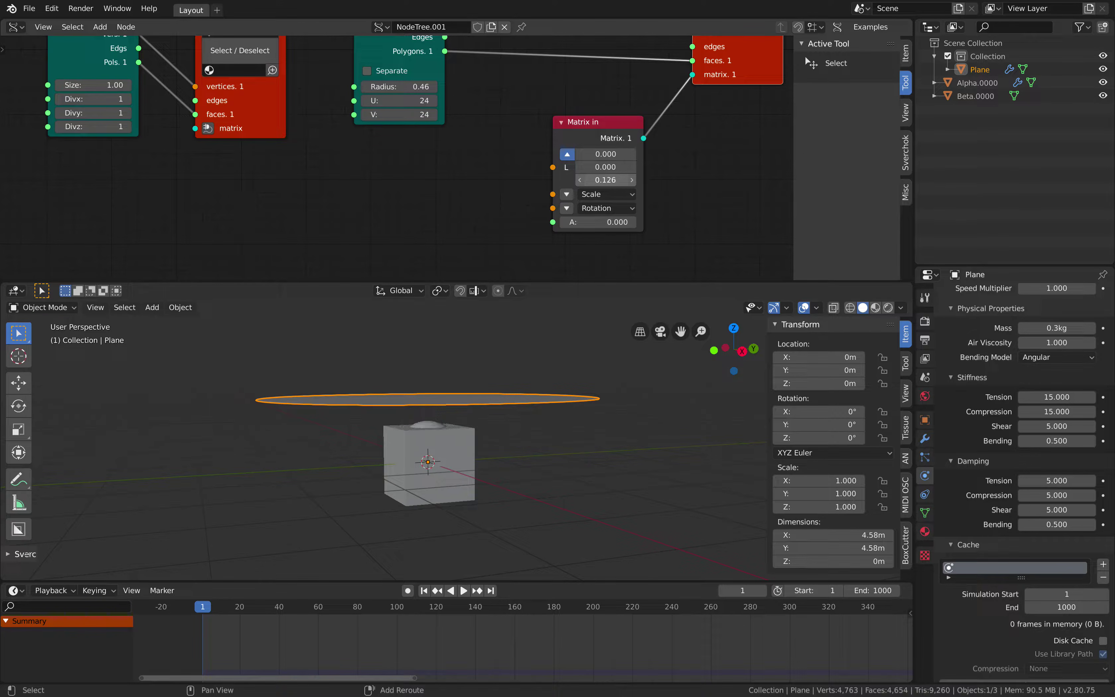
drag(609, 180, 571, 180)
Enable Collision physics on the sphere object and save the file.
click(449, 524)
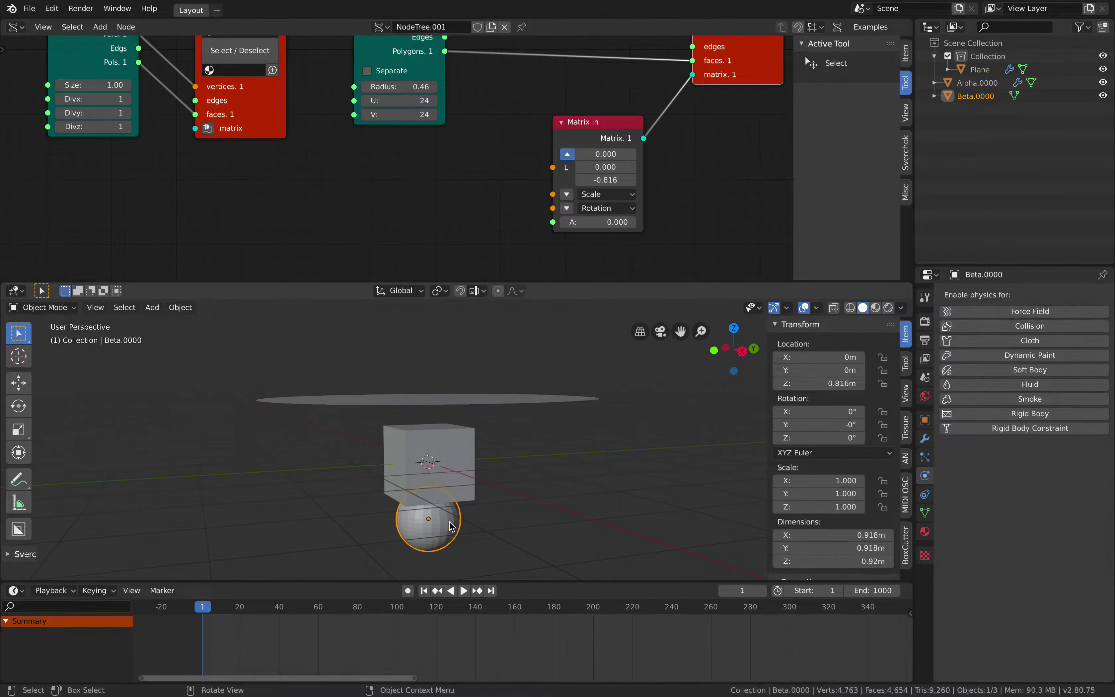
click(925, 476)
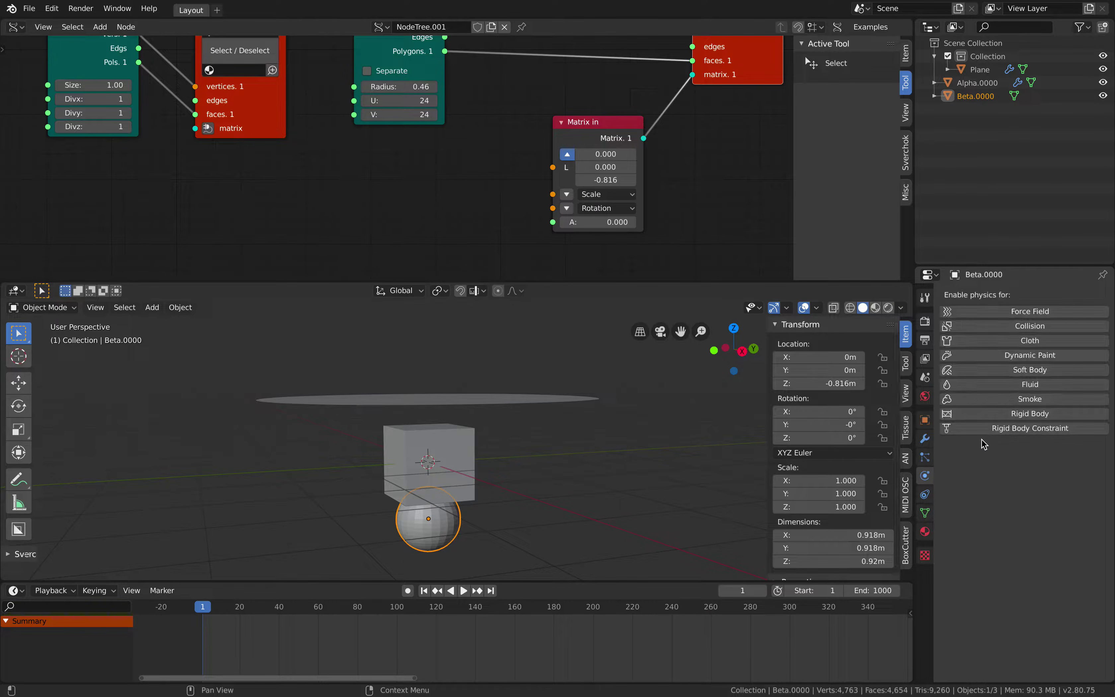
click(1018, 327)
key(ctrl+s)
Add a Torus node to the Sverchok node tree beyond the Beta viewer node.
key(Home)
key(alt+space)
text(torus)
key(Return)
click(615, 99)
Duplicate the Beta viewer node as Kappa and connect the Torus's Vertices and Polygons to its vertices and faces.
middle_drag(550, 73, 419, 104)
click(400, 136)
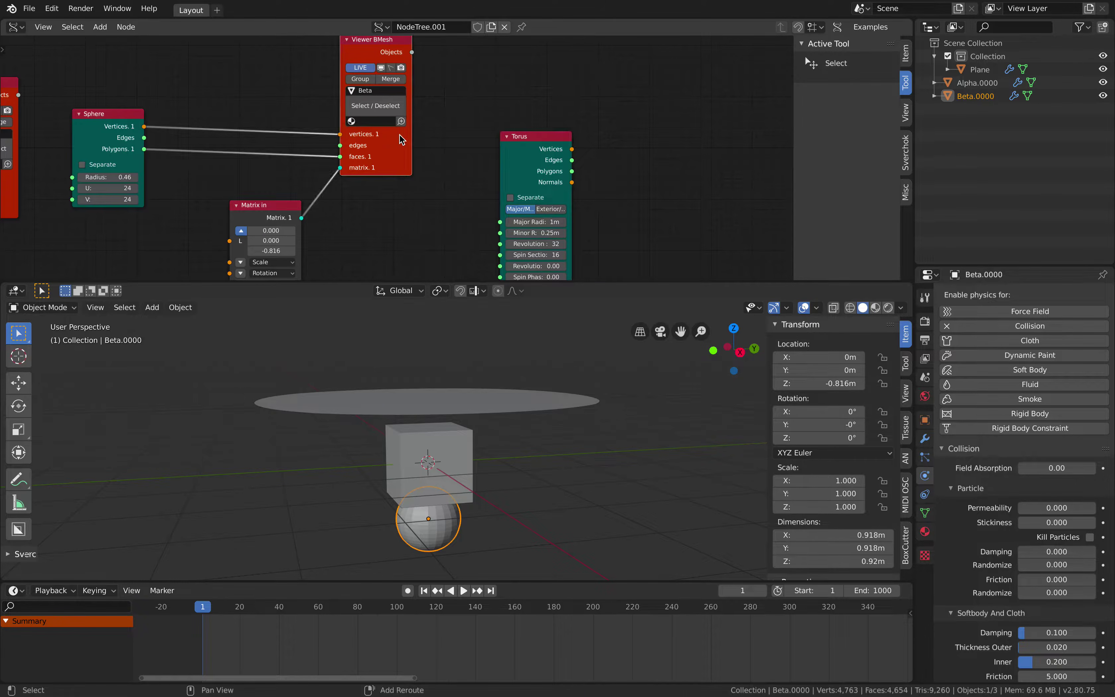
key(shift+d)
click(721, 171)
drag(549, 144, 586, 143)
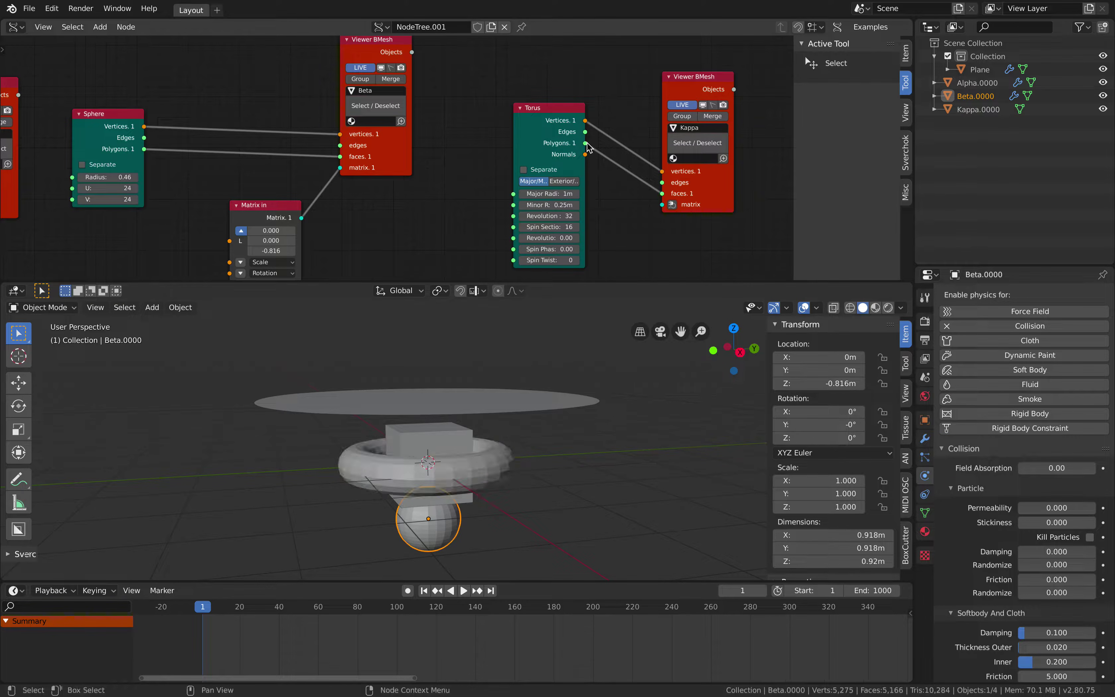
Link a Matrix in node to the Kappa viewer's matrix input and set its Z location to about 1.194, above the plane.
click(673, 204)
drag(705, 203, 749, 141)
drag(546, 131, 515, 99)
middle_drag(626, 226, 617, 171)
click(616, 171)
drag(639, 190, 735, 191)
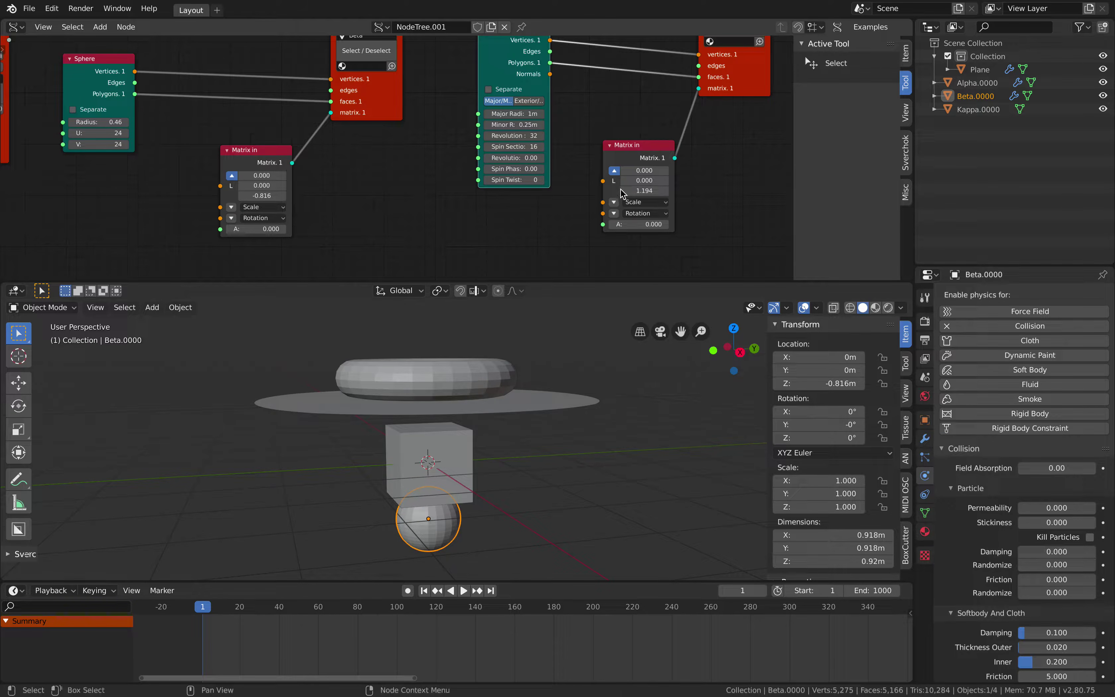
Set the torus's minor radius to 0.082 m and major radius to 0.9 m, and enable Collision physics on the torus object.
mouse_move(513, 124)
mouse_down()
mouse_move(486, 124)
mouse_move(506, 124)
mouse_up()
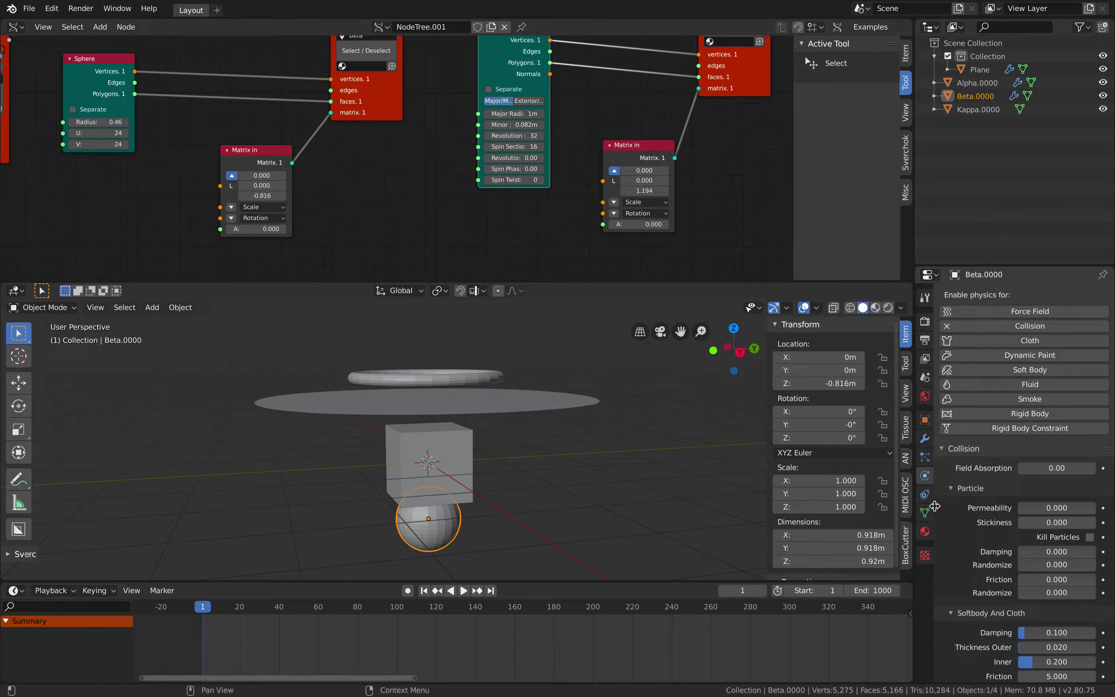
click(471, 381)
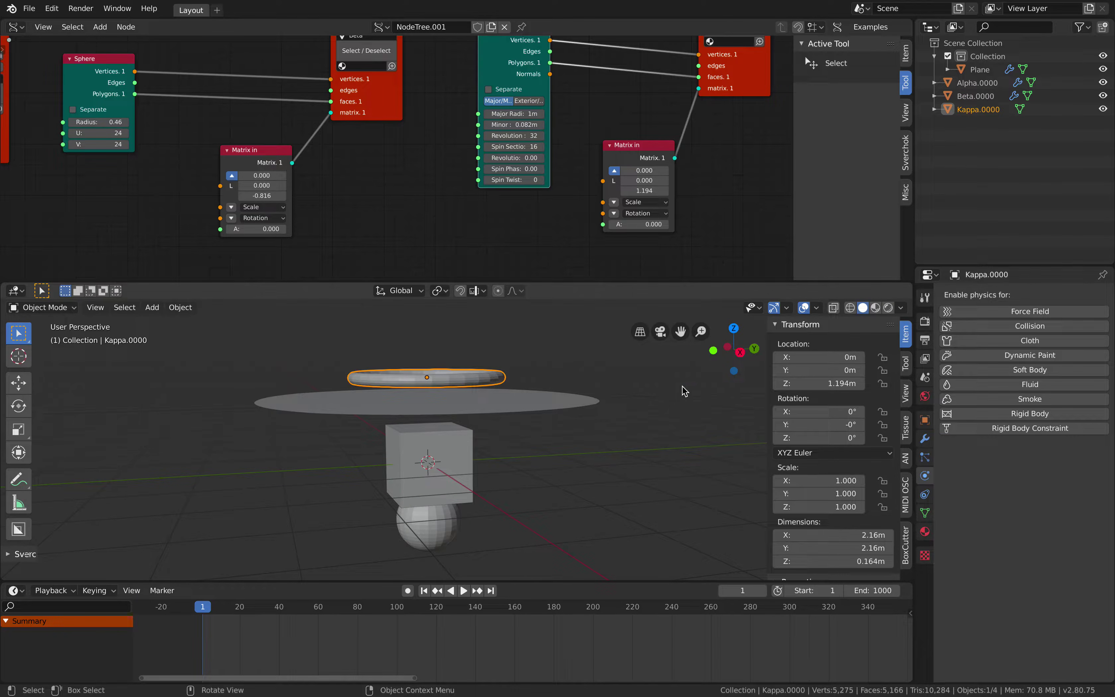
click(997, 327)
middle_drag(501, 375, 495, 395)
key(ctrl+s)
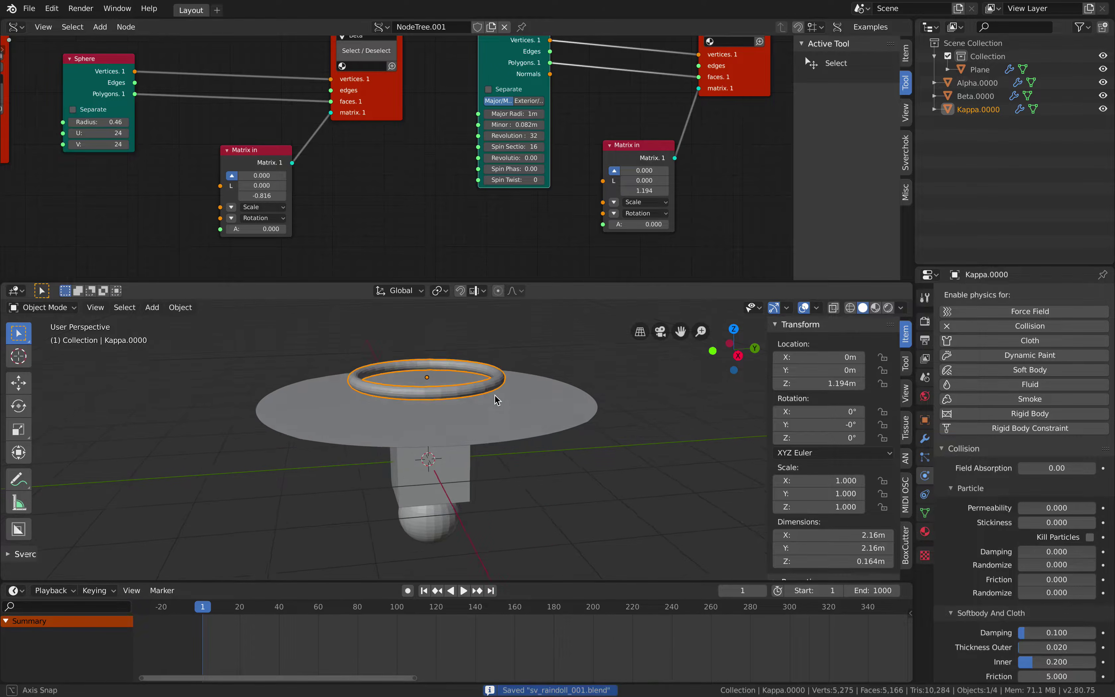
mouse_move(514, 114)
mouse_down()
mouse_move(495, 113)
mouse_move(514, 113)
mouse_up()
middle_drag(448, 395, 450, 394)
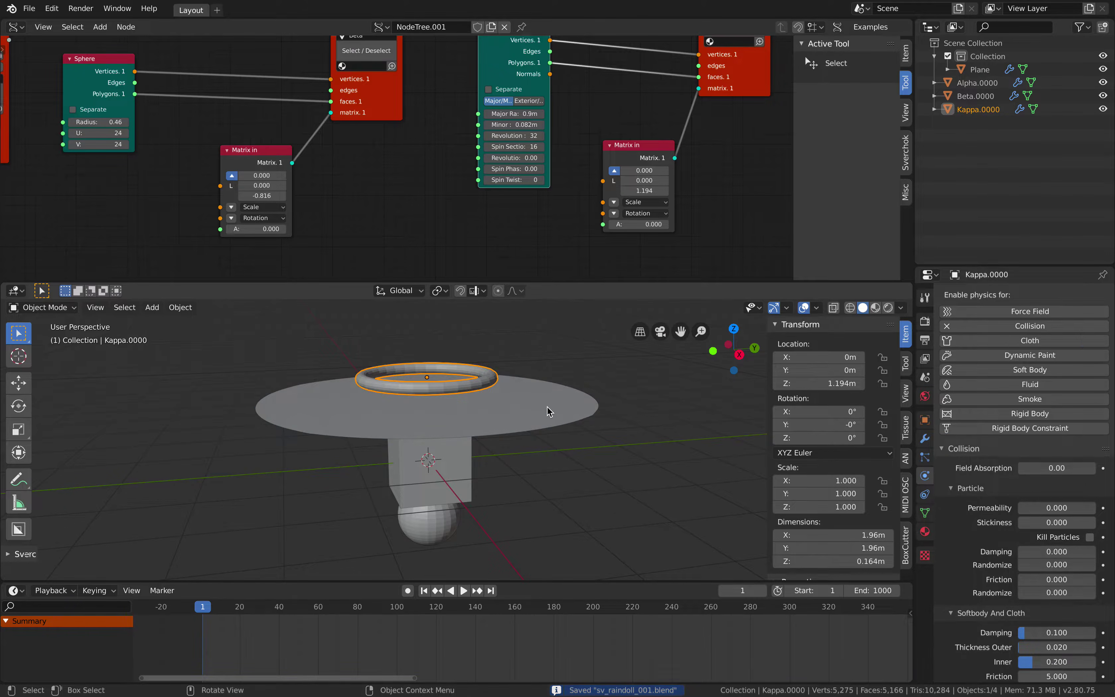
Create a new material on the cloth plane.
click(547, 410)
click(924, 531)
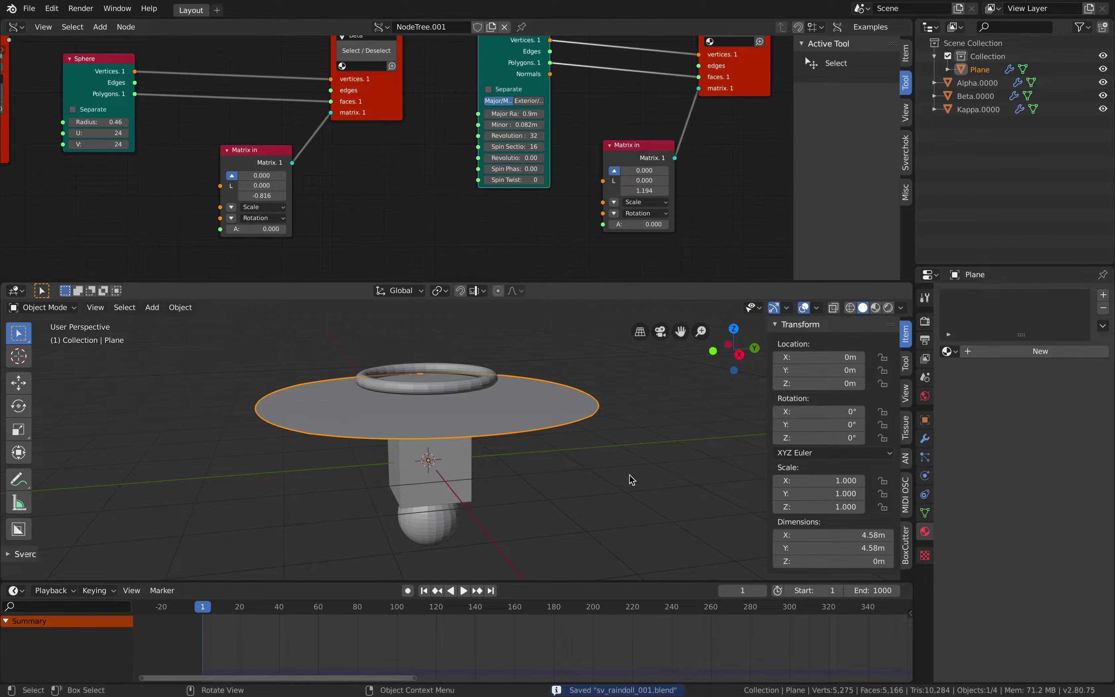
click(995, 352)
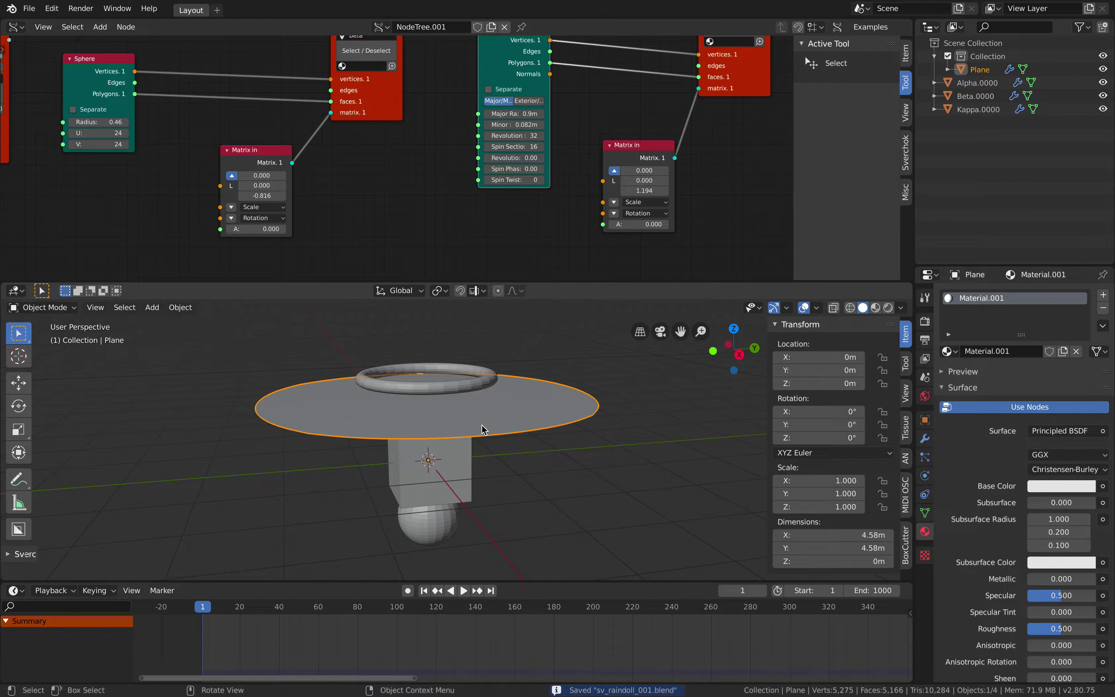
Select the torus object in the viewport and save the current file.
click(458, 457)
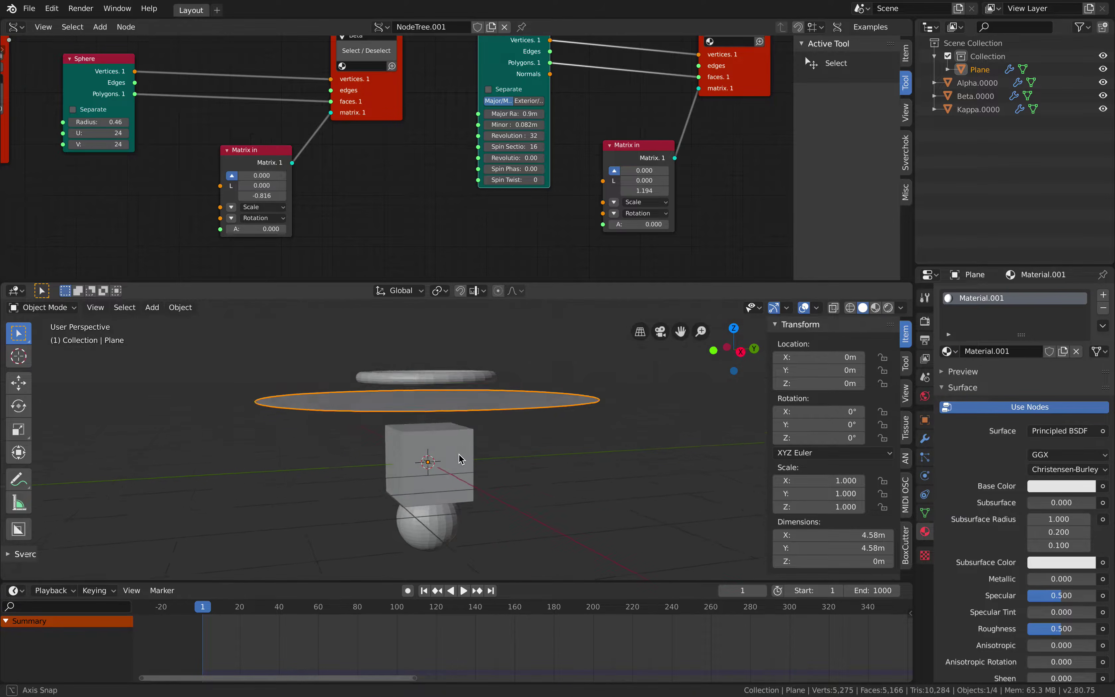
click(445, 535)
click(479, 380)
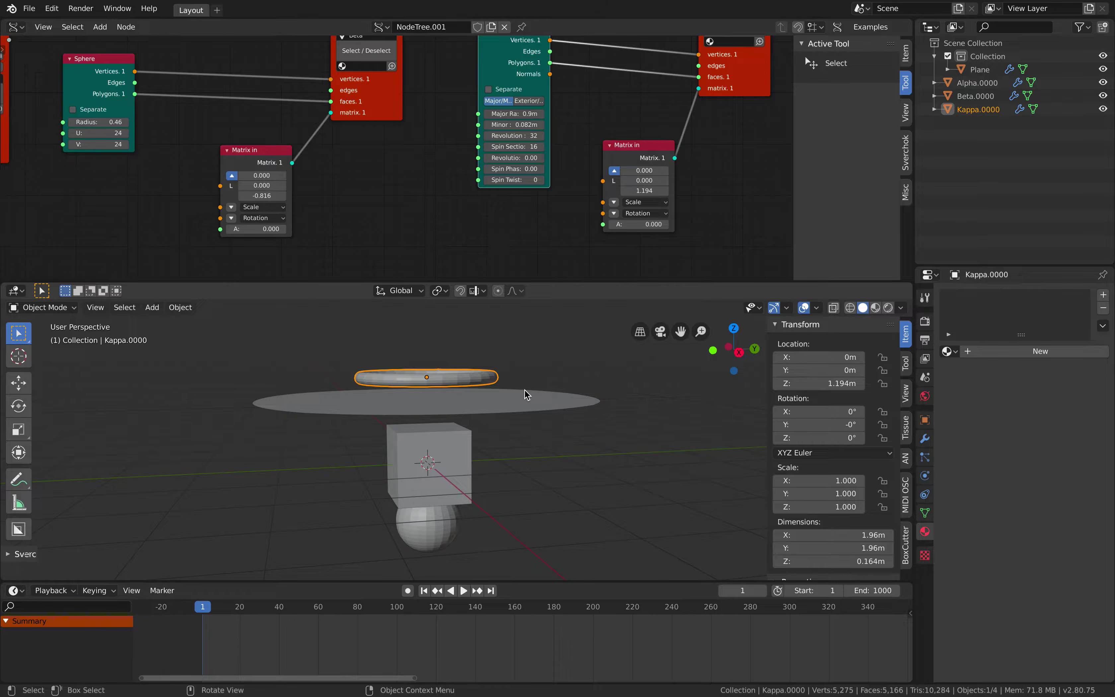
key(ctrl+s)
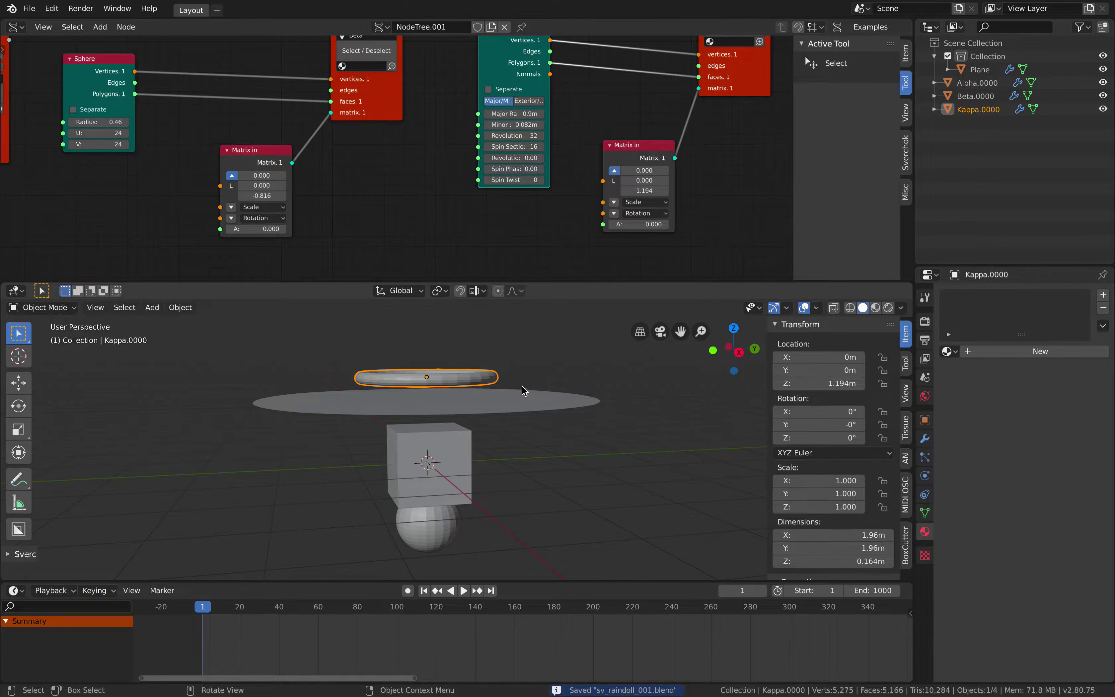
Enlarge the 3D view area and save the scene as a new version named sv_raindoll_002.blend.
scroll(522, 385, up, 3)
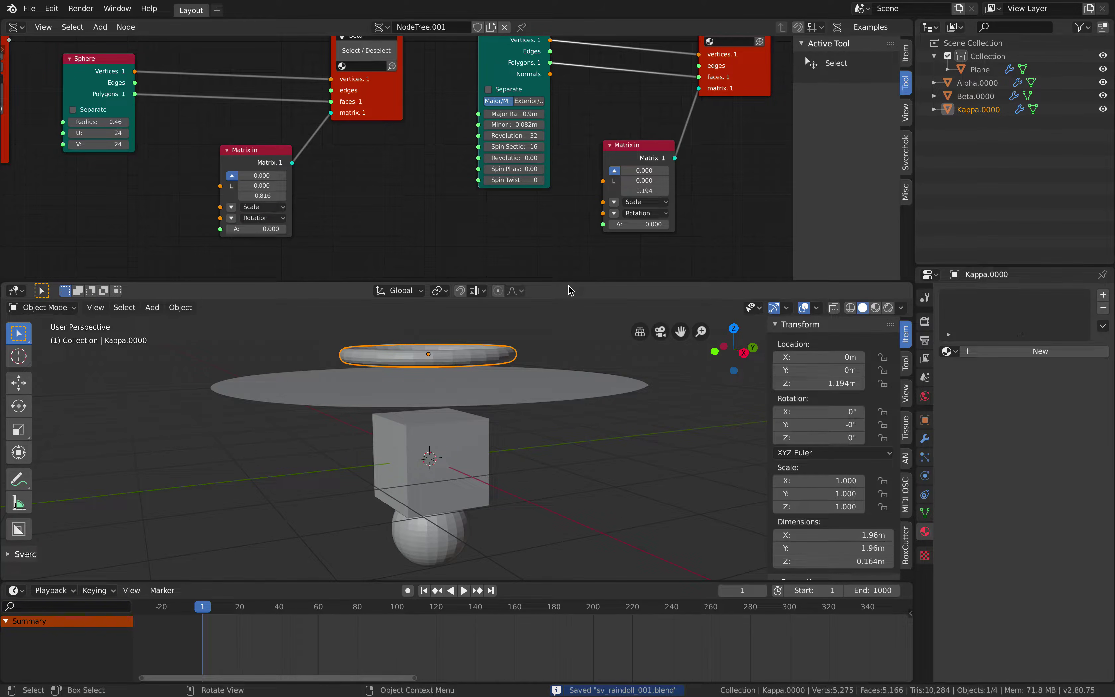
drag(570, 282, 562, 257)
scroll(421, 193, down, 2)
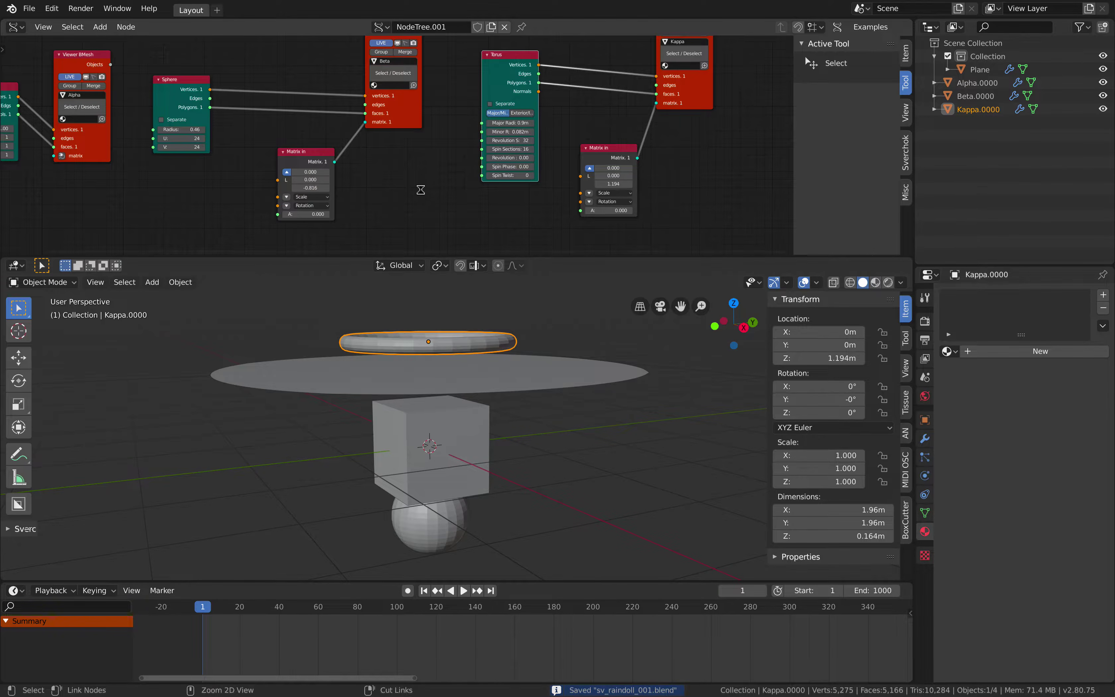
click(29, 8)
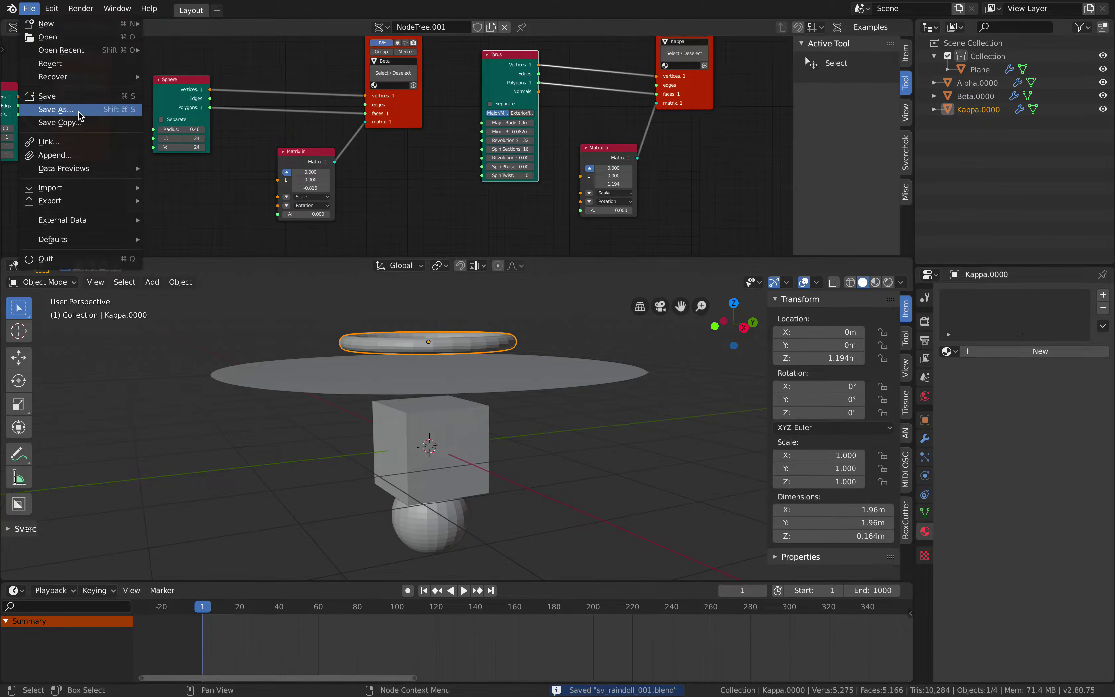
click(78, 111)
click(1026, 57)
click(1038, 44)
While the cloth simulation plays, raise the sphere's matrix Z location to about 1.536 and reduce the sphere's radius to 0.32.
middle_drag(557, 404, 502, 390)
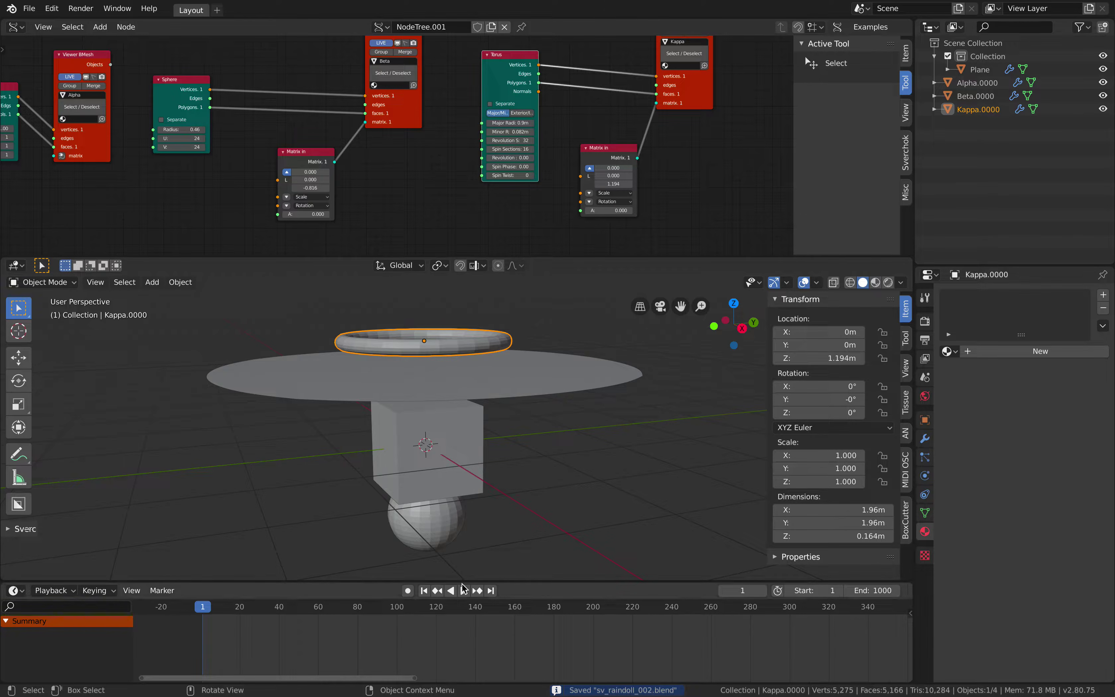
click(464, 591)
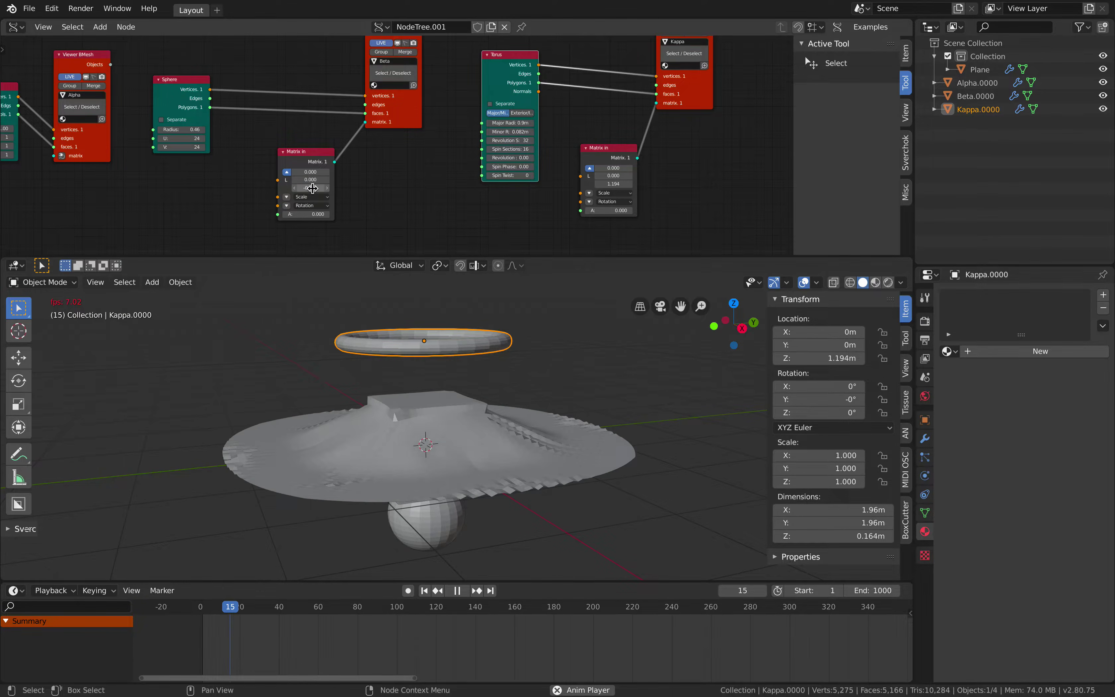
mouse_move(312, 188)
mouse_down()
mouse_move(300, 189)
mouse_move(334, 188)
mouse_up()
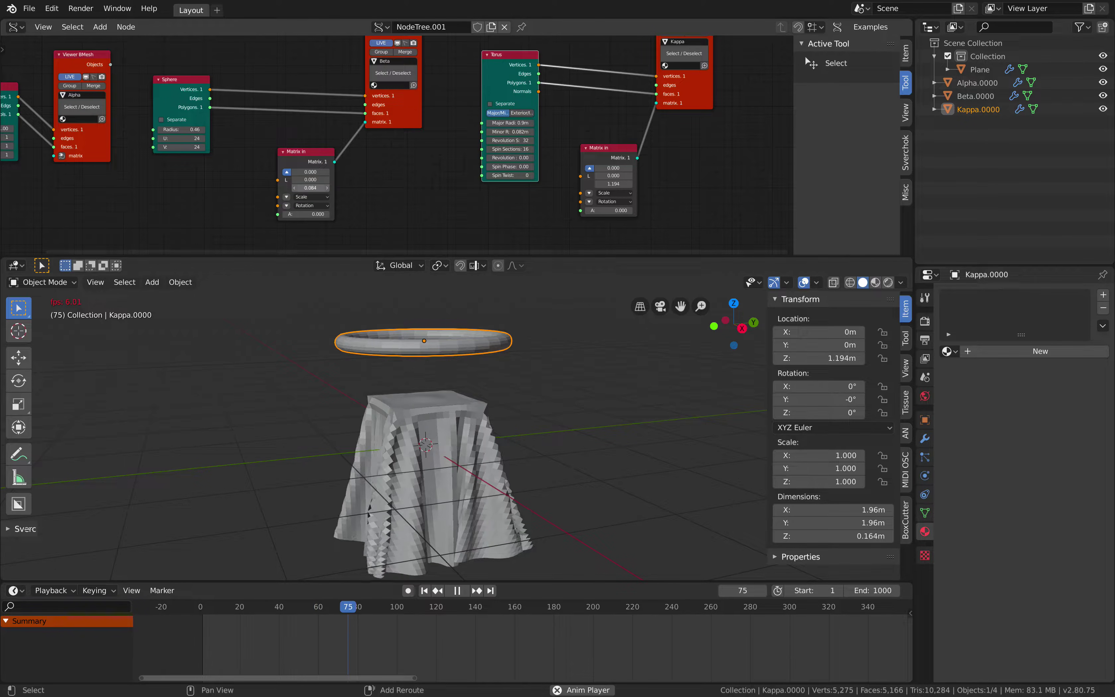
mouse_move(320, 195)
shift+mouse_down()
mouse_move(303, 193)
mouse_move(314, 188)
shift+mouse_up()
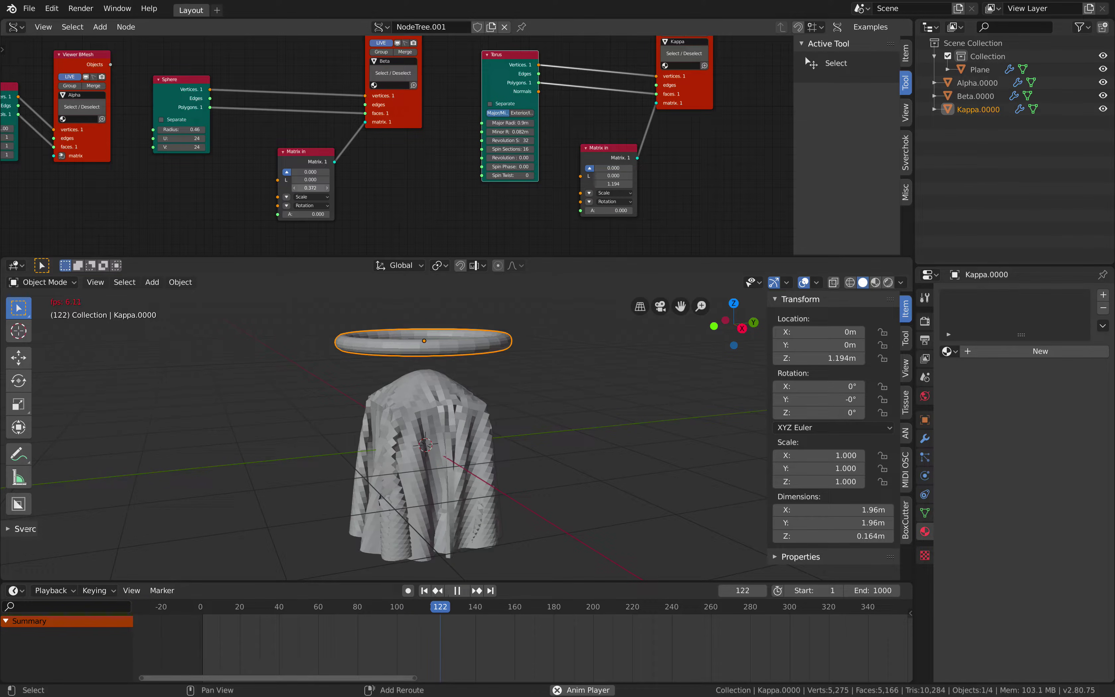
drag(311, 188, 318, 189)
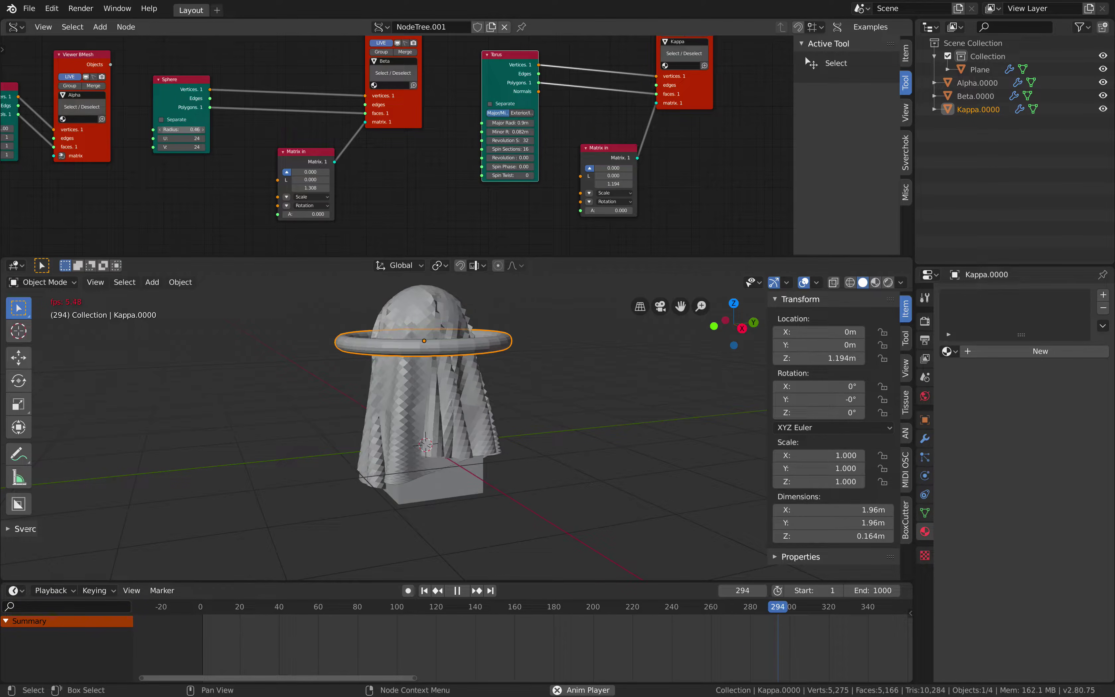
drag(182, 129, 178, 129)
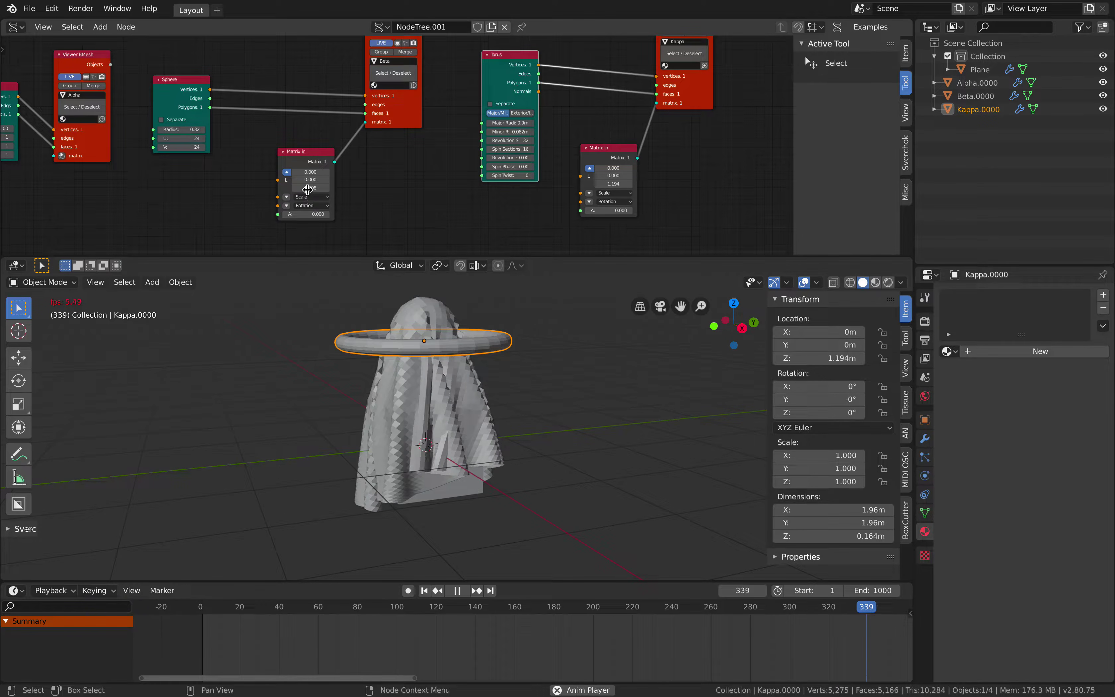
shift+drag(307, 188, 311, 187)
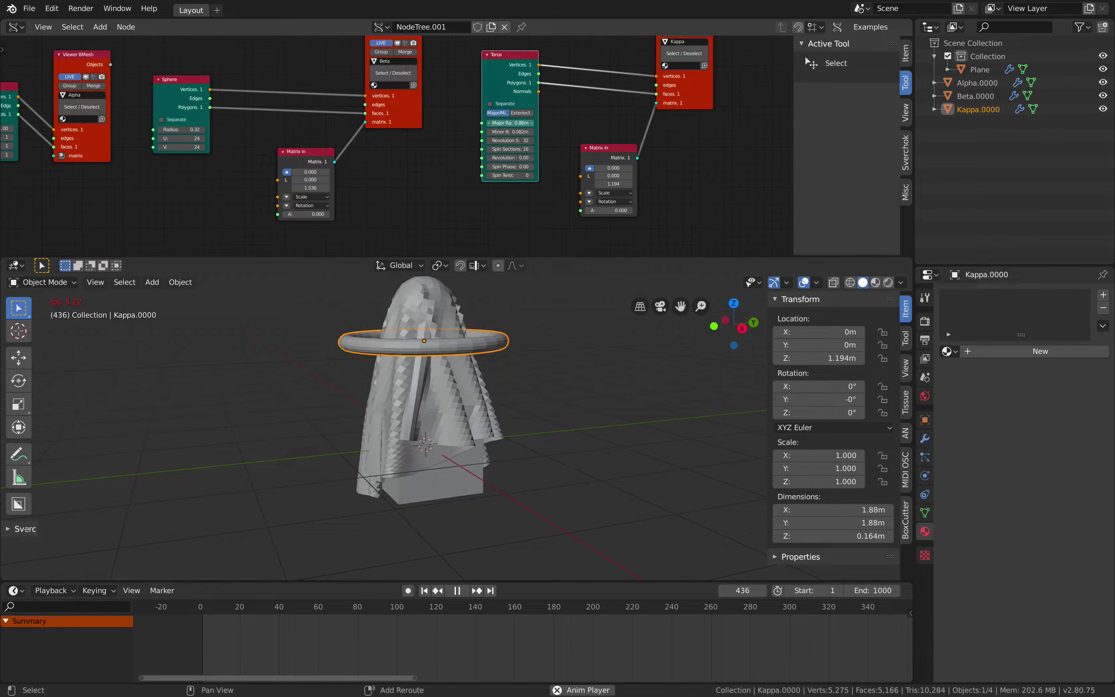
Shrink the torus's major radius to about 0.31 m and the sphere's radius to 0.26 to tighten the cloth's neck.
drag(510, 122, 507, 123)
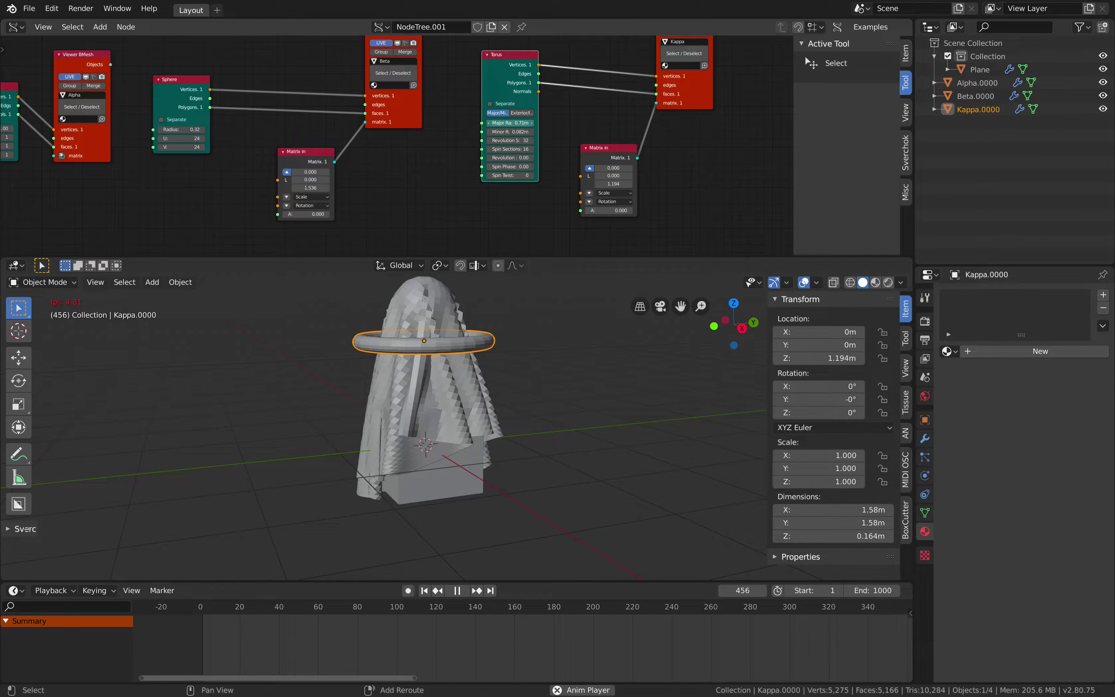
shift+drag(516, 123, 509, 121)
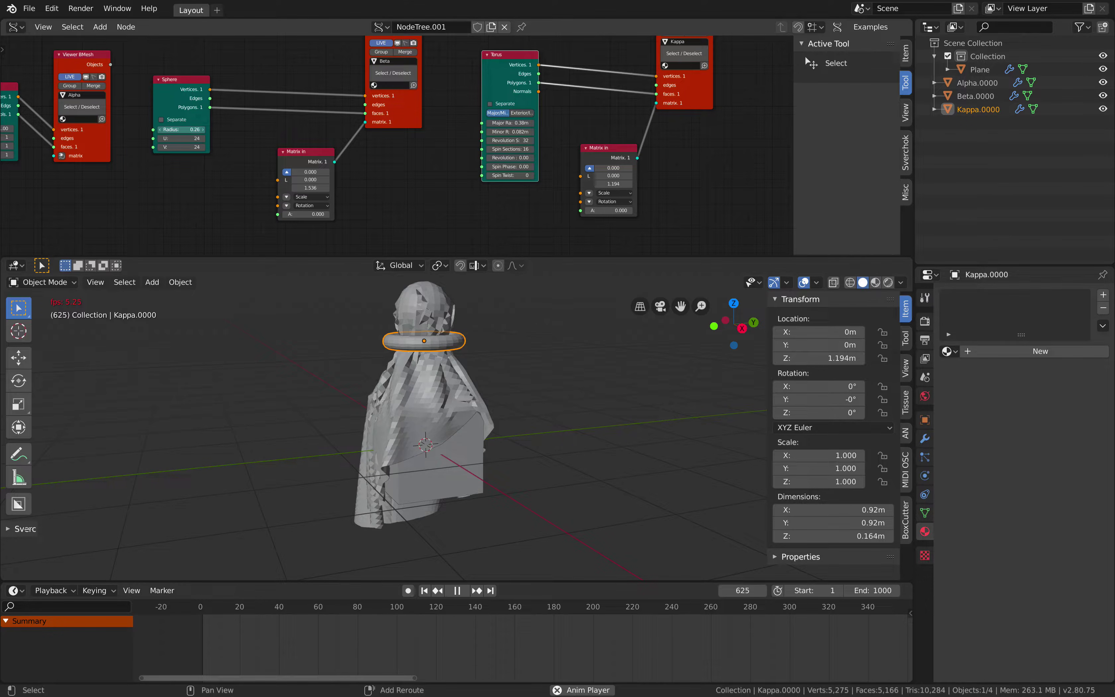
drag(509, 121, 500, 121)
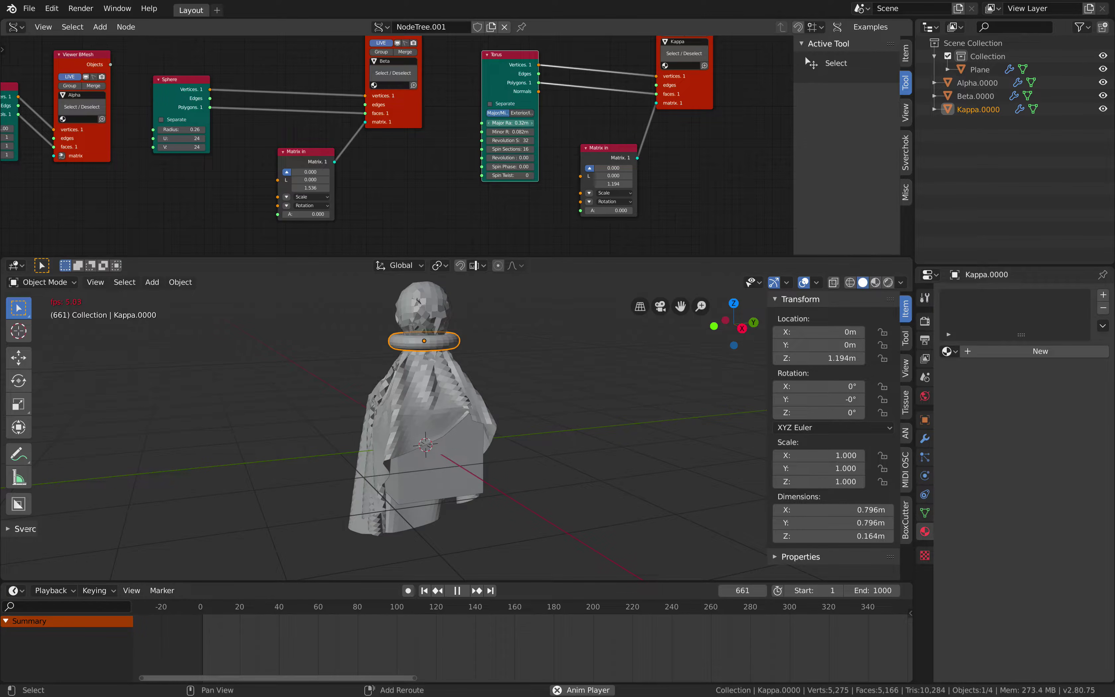
drag(500, 121, 499, 121)
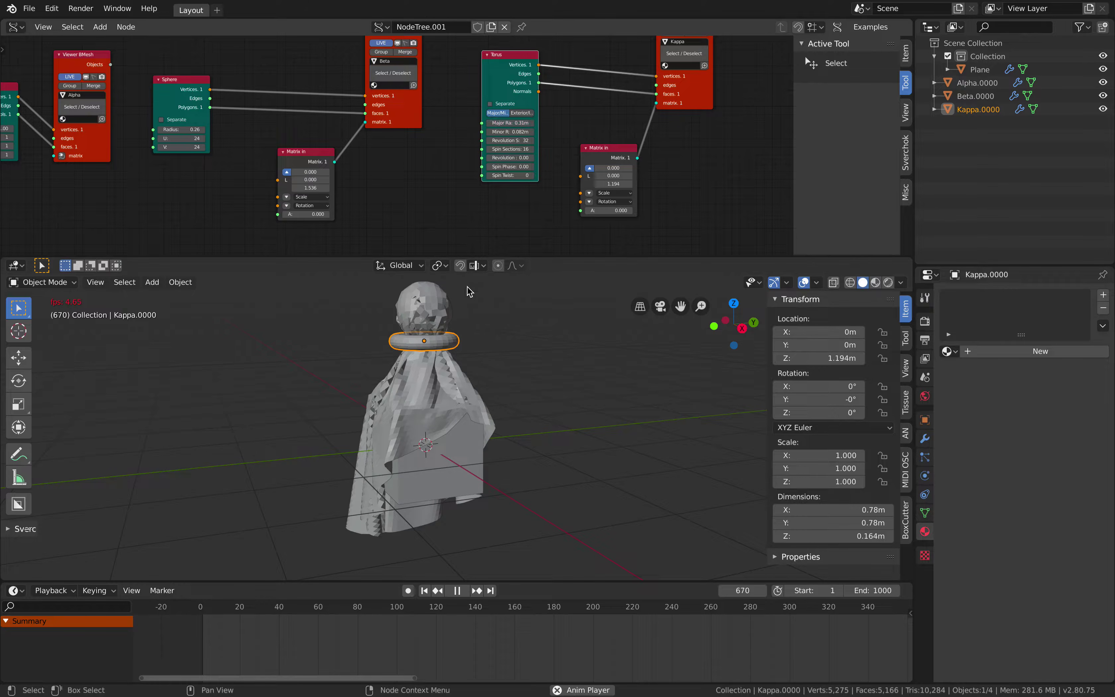
Select the box under the cloth, set its size to 0.3, and stop the simulation playback.
click(373, 394)
middle_drag(173, 149, 298, 132)
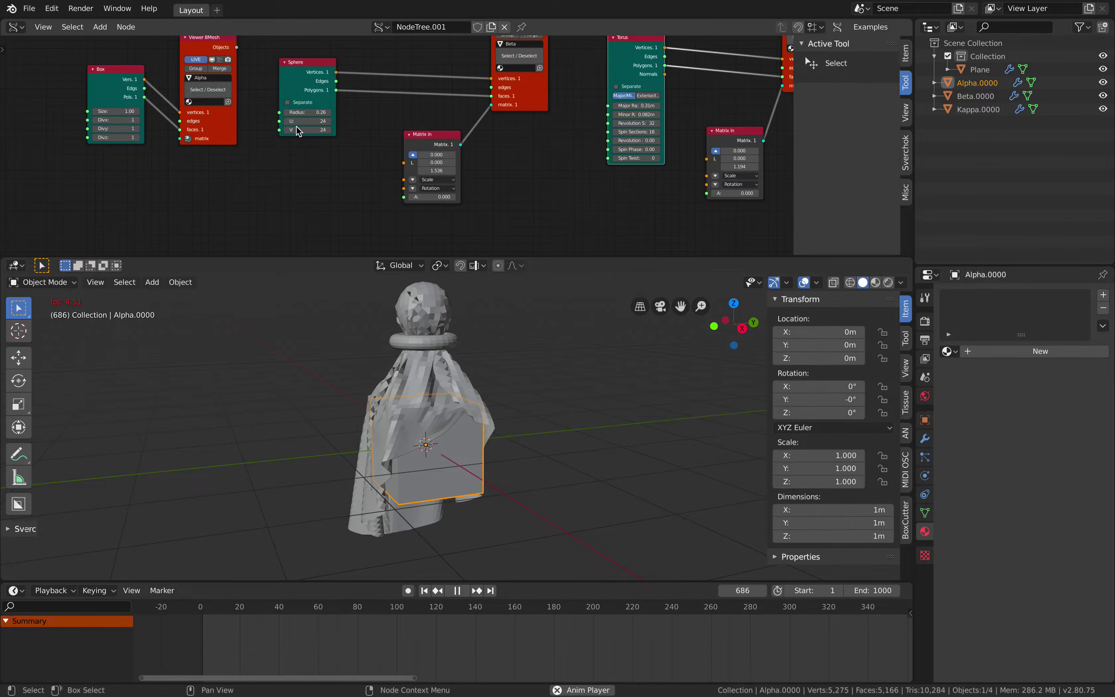
click(115, 111)
text(.)
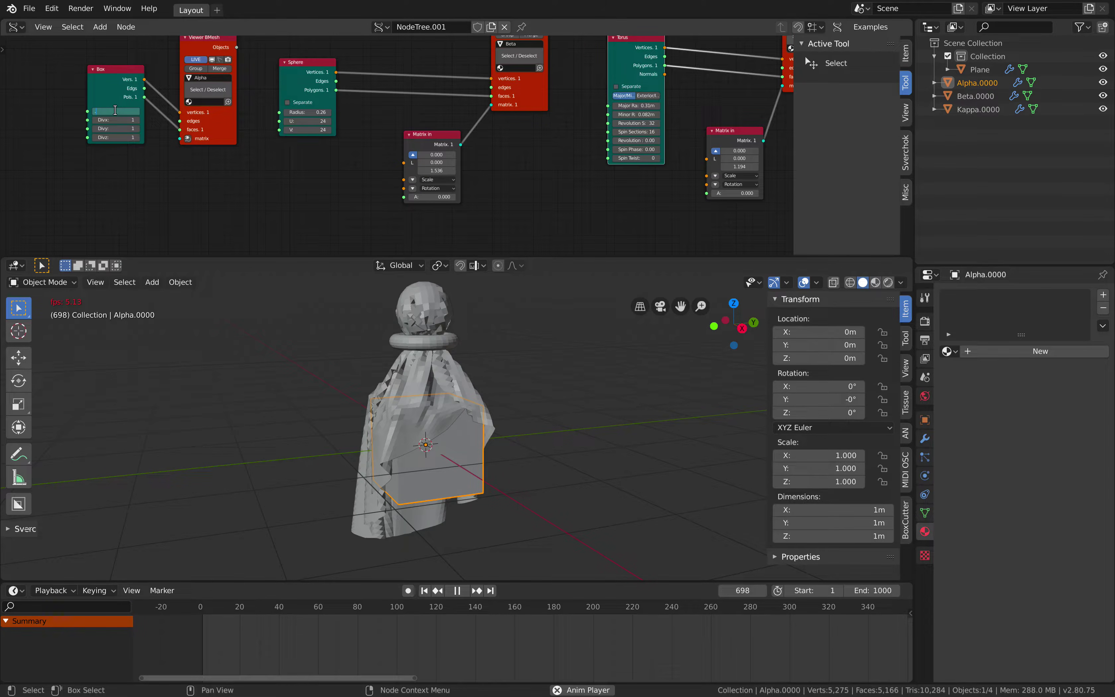
text(3)
key(Return)
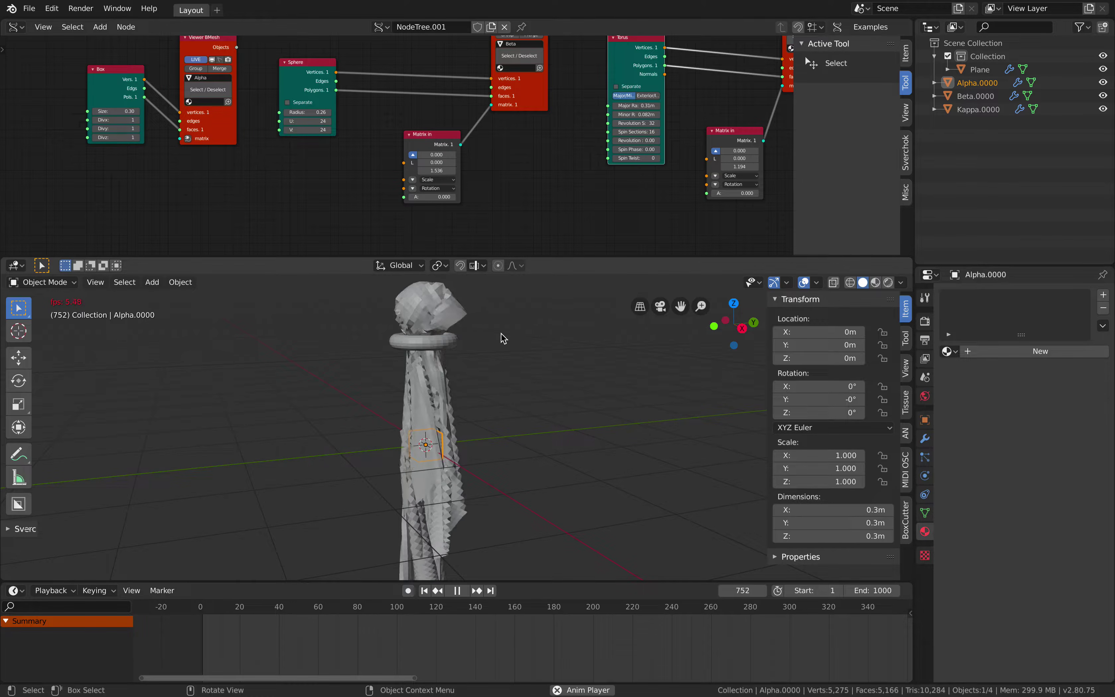
click(455, 598)
Scrub the simulation back to about frame 624, before the cloth collapses.
scroll(809, 625, down, 2)
scroll(650, 641, down, 5)
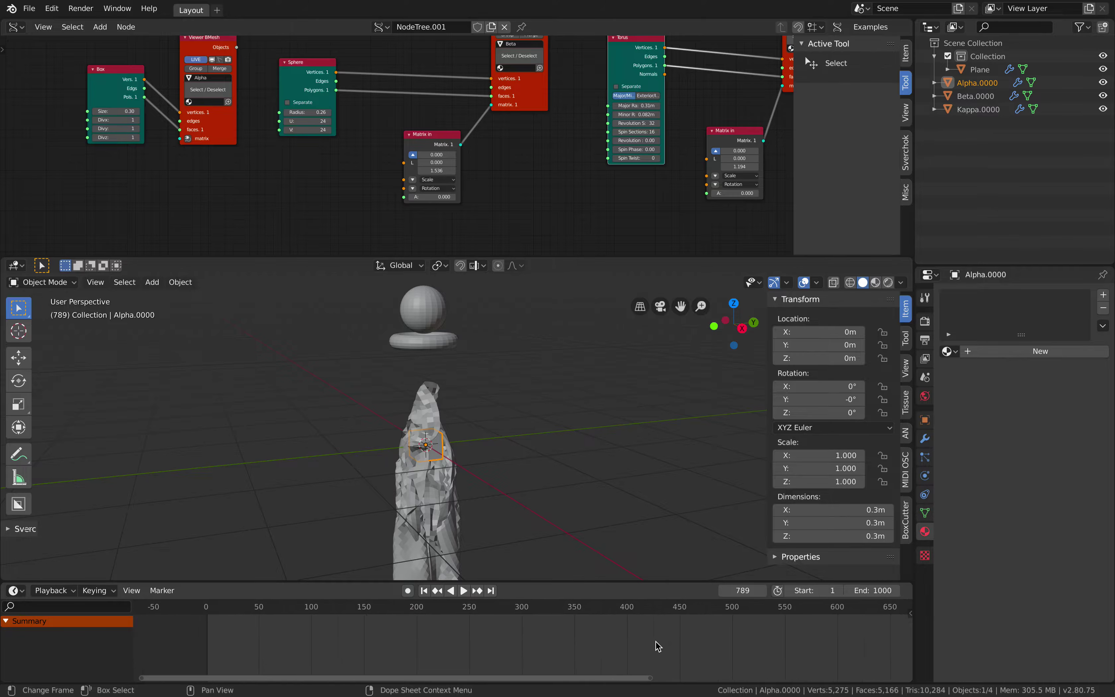
drag(730, 610, 663, 610)
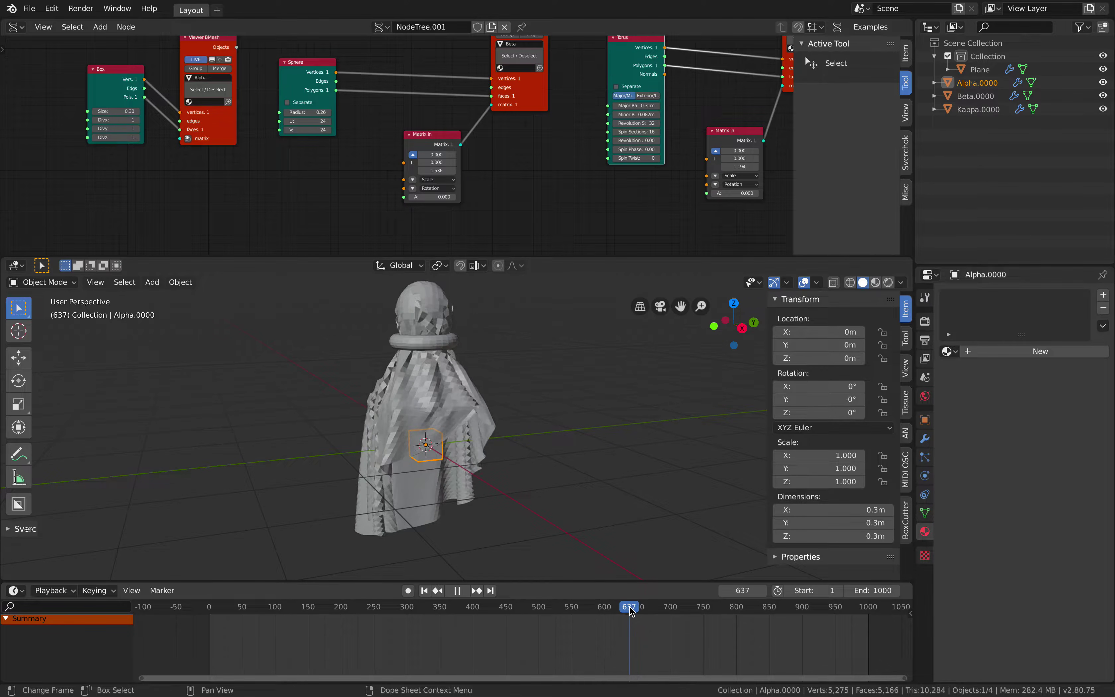
drag(624, 609, 617, 610)
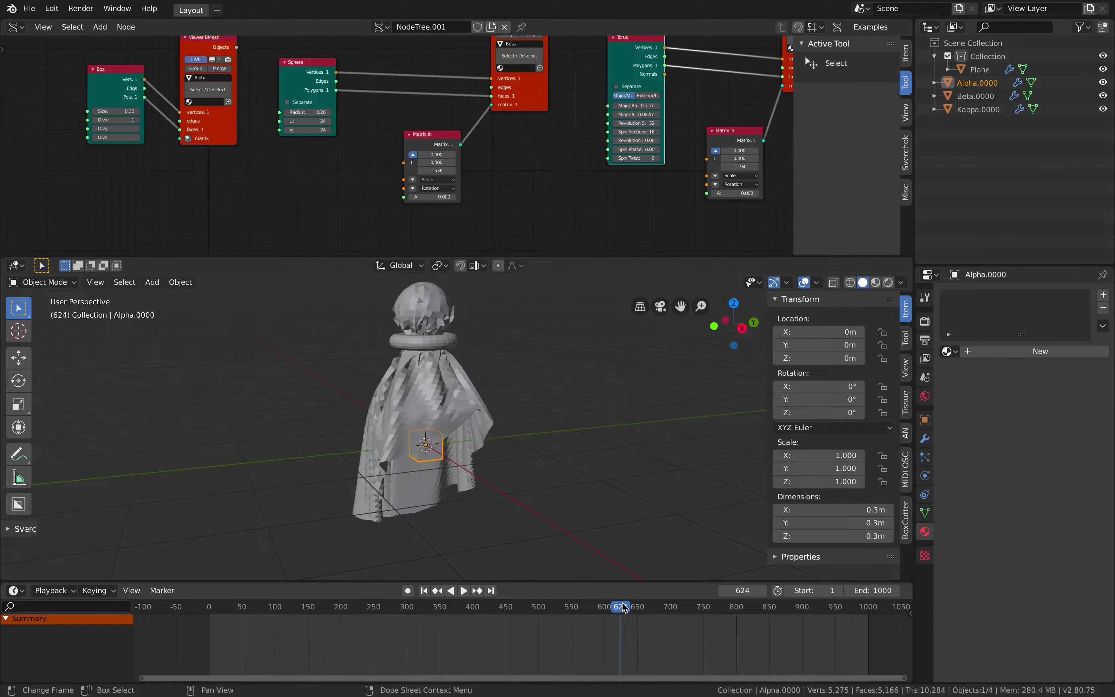
Resume playback, reduce the torus's major radius to 0.24 m and the sphere's radius to 0.22, and stop after checking the head.
click(464, 591)
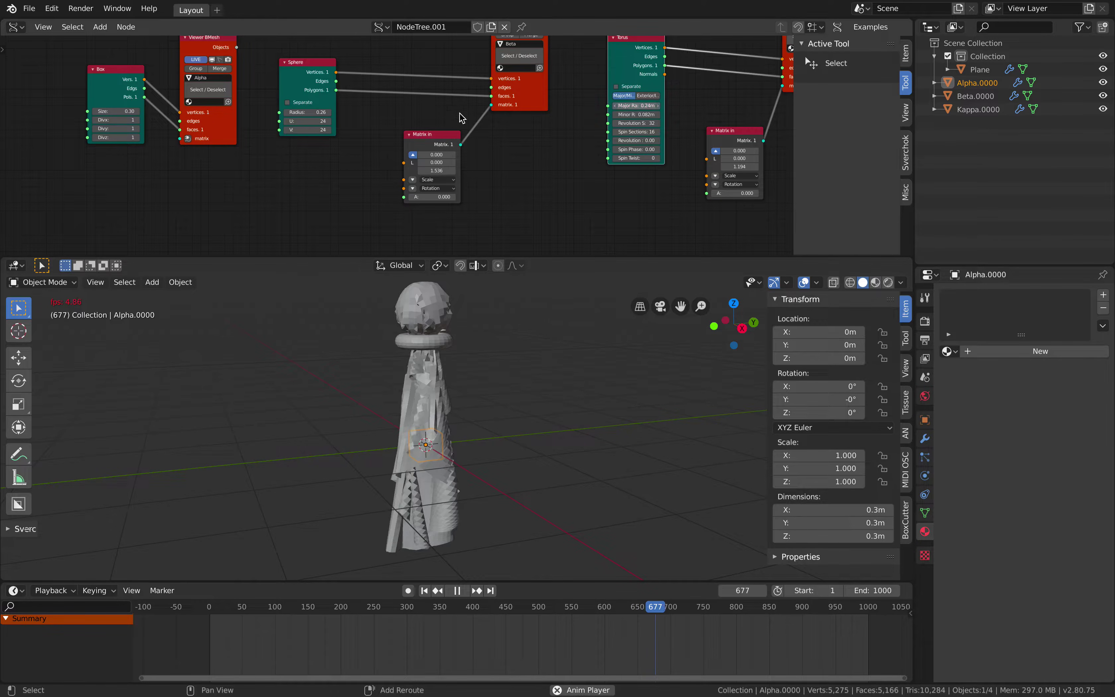
middle_drag(437, 121, 428, 136)
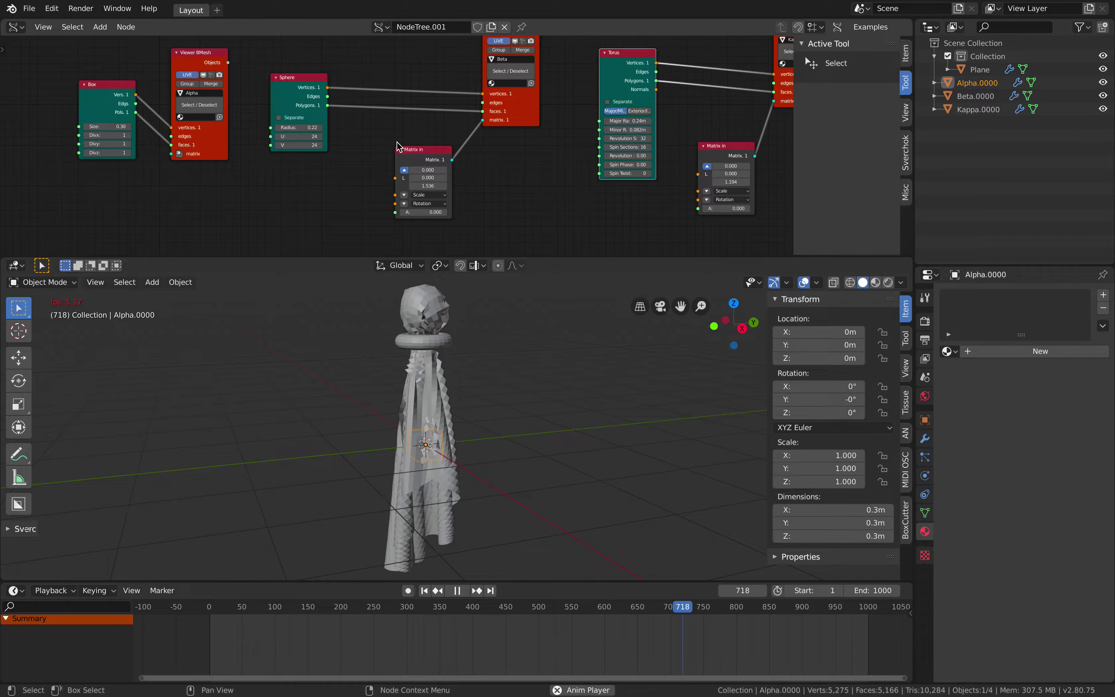
scroll(480, 362, up, 2)
shift+middle_drag(484, 385, 487, 473)
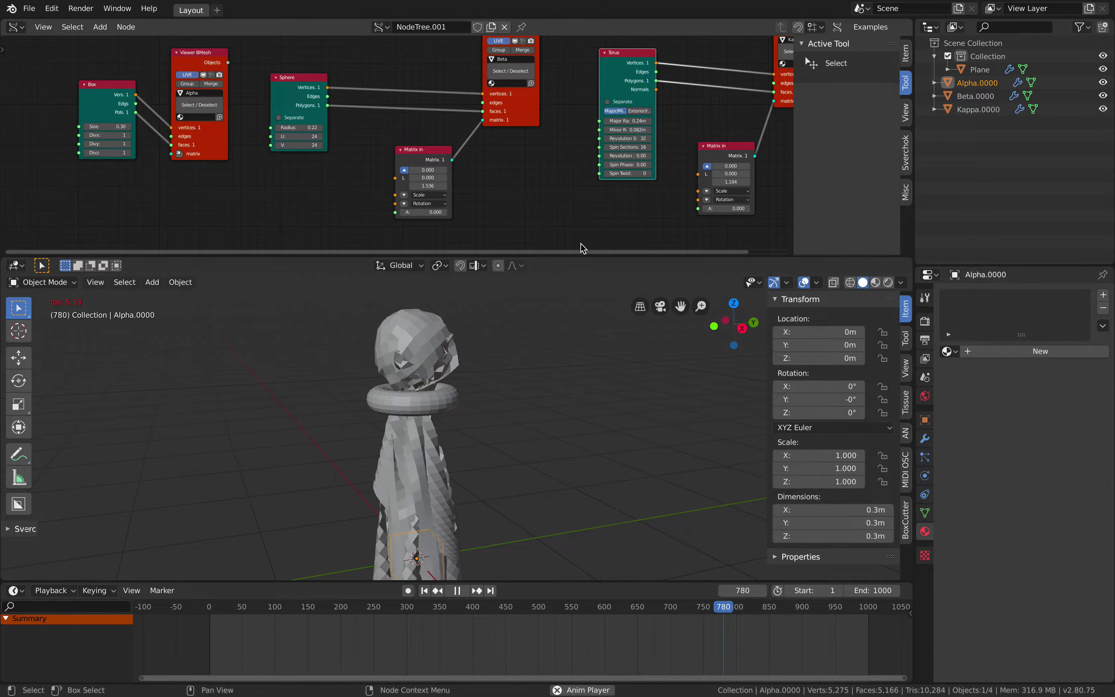
key(space)
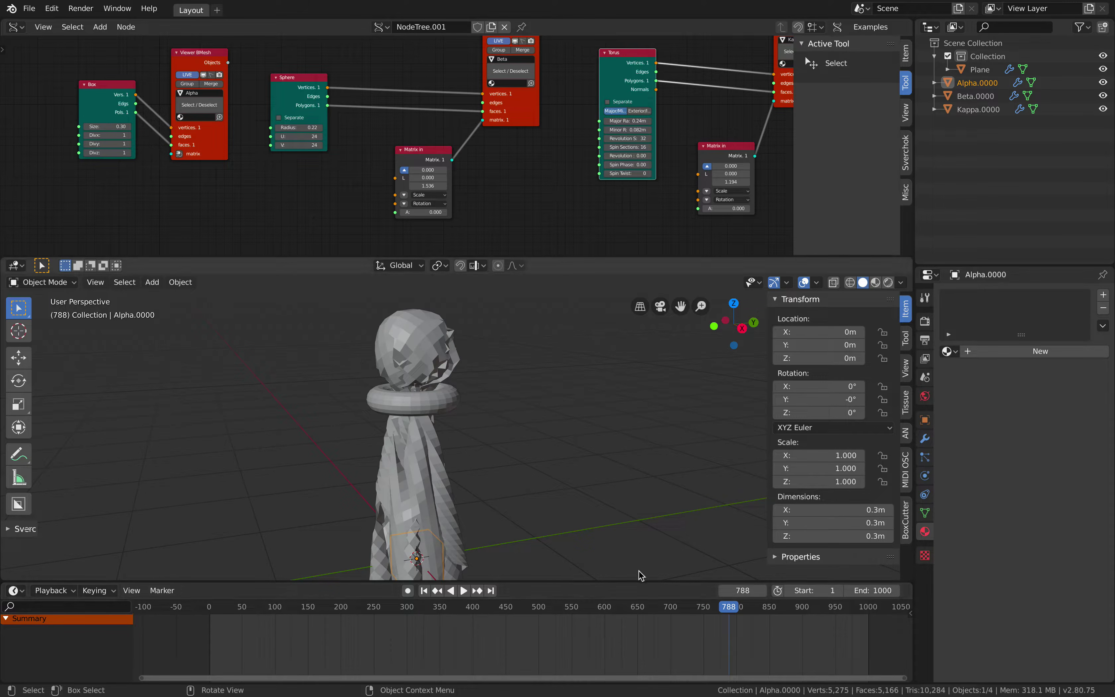
Replay the cloth simulation briefly from the start and return to the first frame.
mouse_move(650, 608)
mouse_down()
mouse_move(615, 609)
mouse_move(634, 614)
mouse_up()
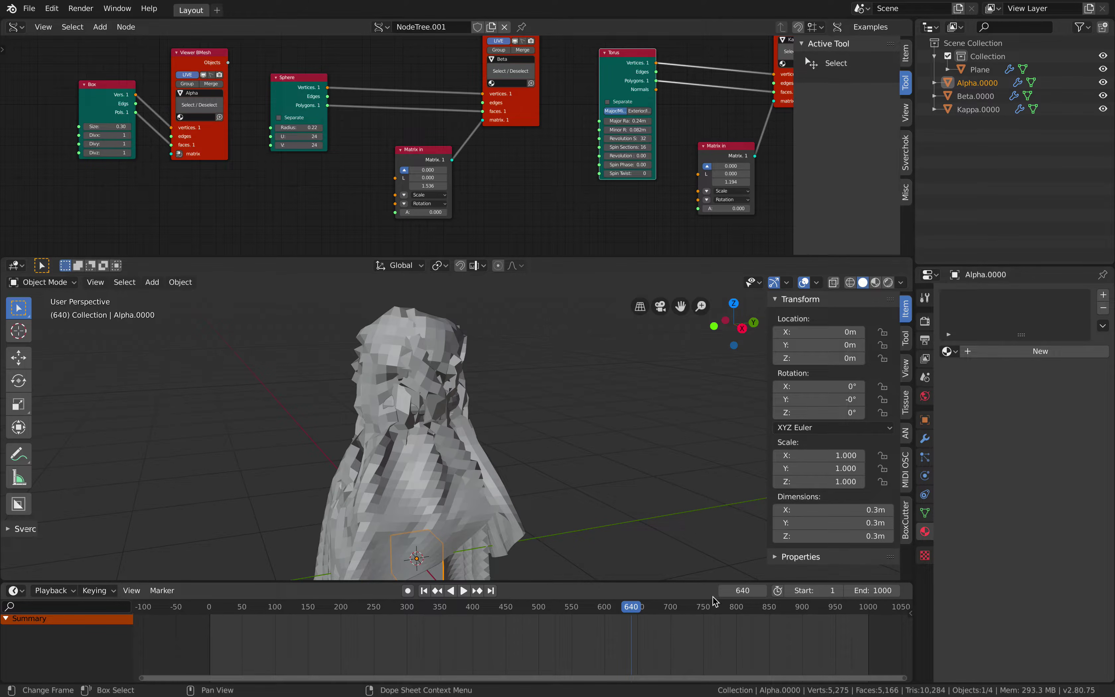
click(424, 591)
key(space)
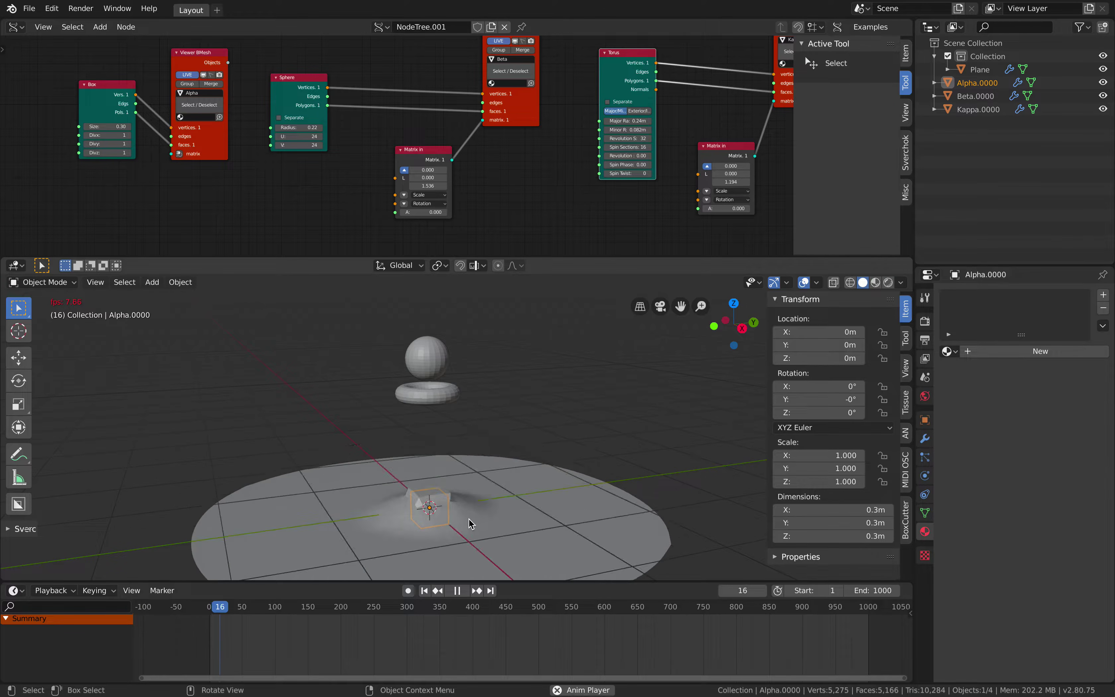
click(464, 592)
click(424, 592)
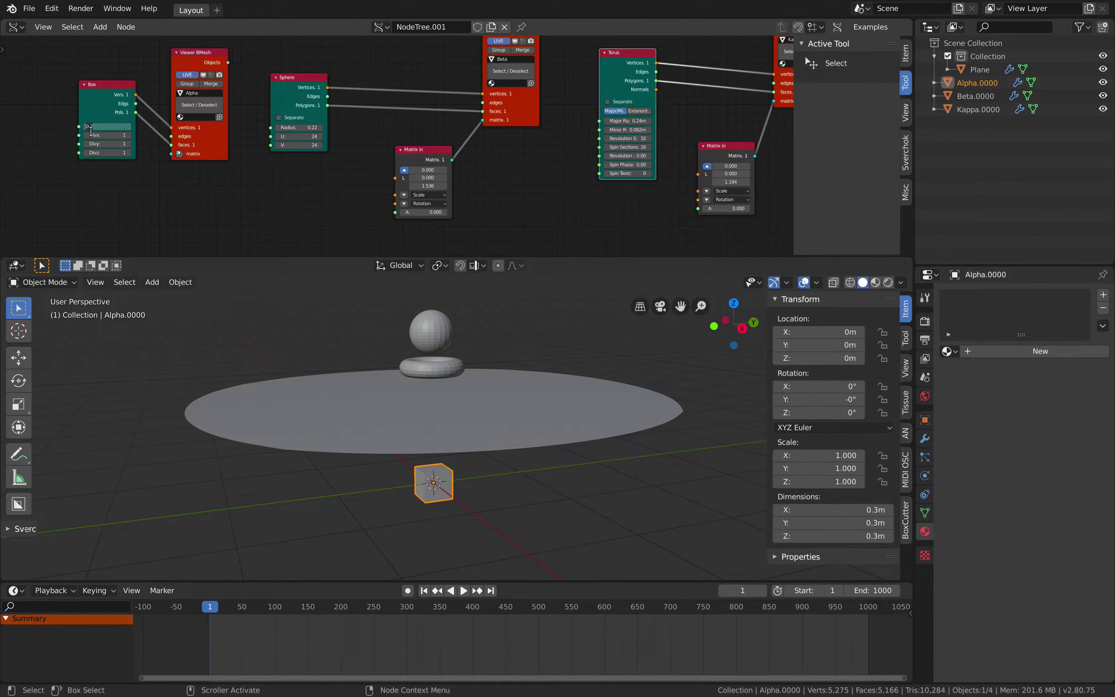
Set the box's size to about 0.72 so it supports the cloth's skirt.
drag(109, 126, 131, 158)
middle_drag(365, 387, 388, 375)
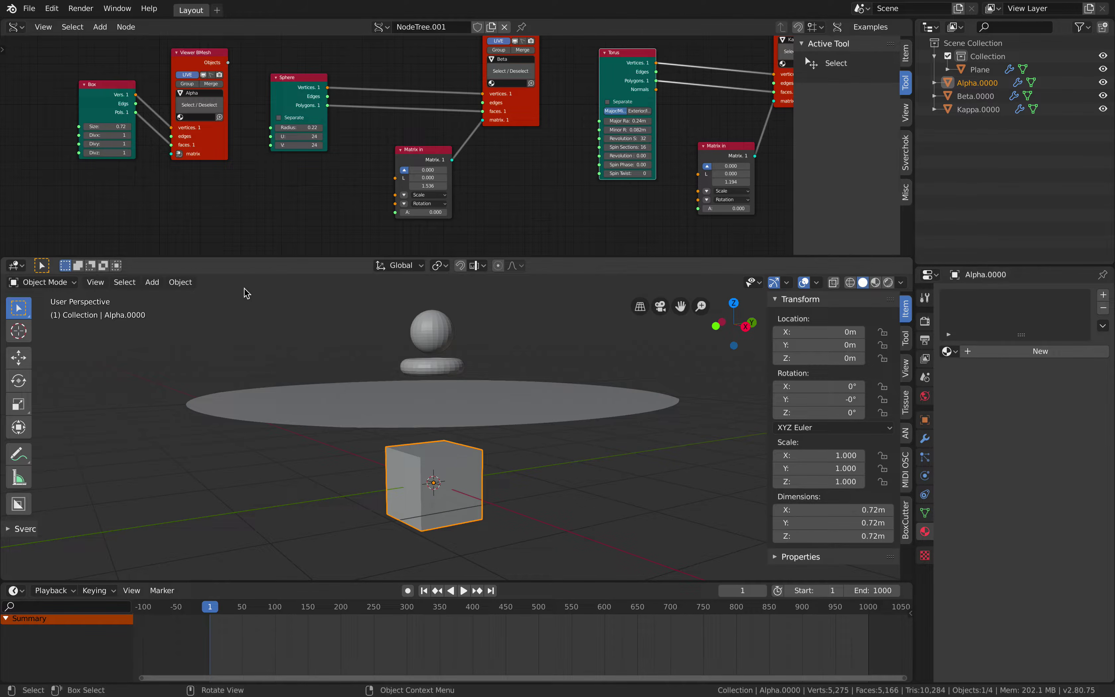
shift+middle_drag(444, 413, 439, 410)
scroll(393, 379, up, 1)
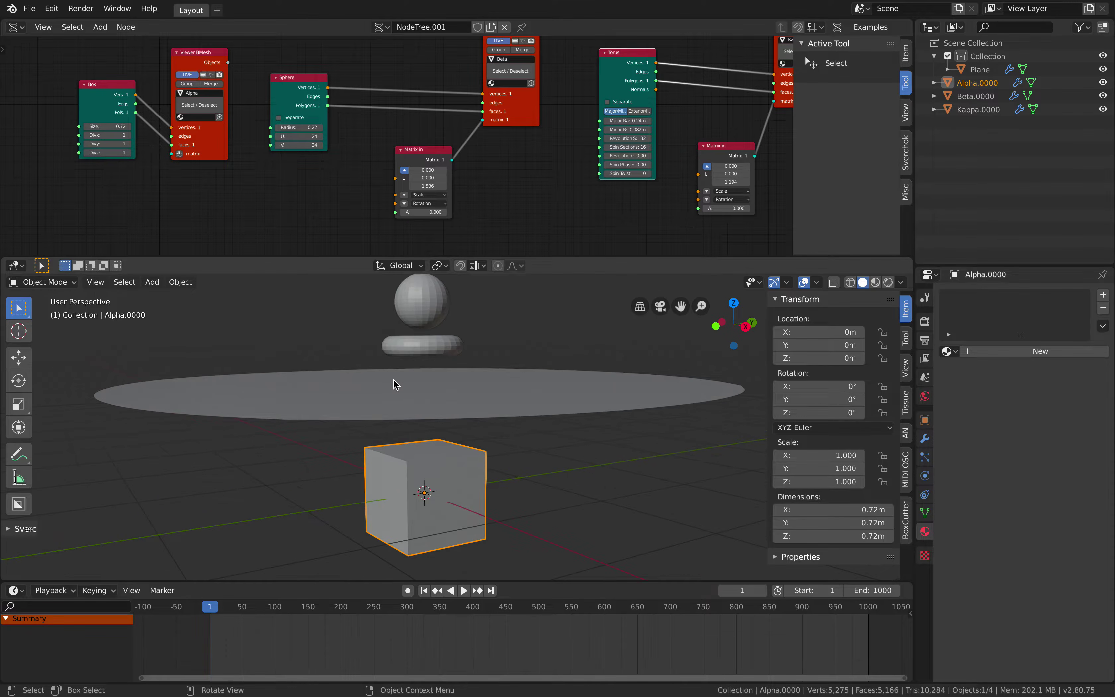
shift+middle_drag(393, 379, 386, 372)
Set the torus's minor radius to 0.084 m and its major radius to about 0.46 m.
middle_drag(677, 139, 583, 178)
scroll(573, 170, up, 1)
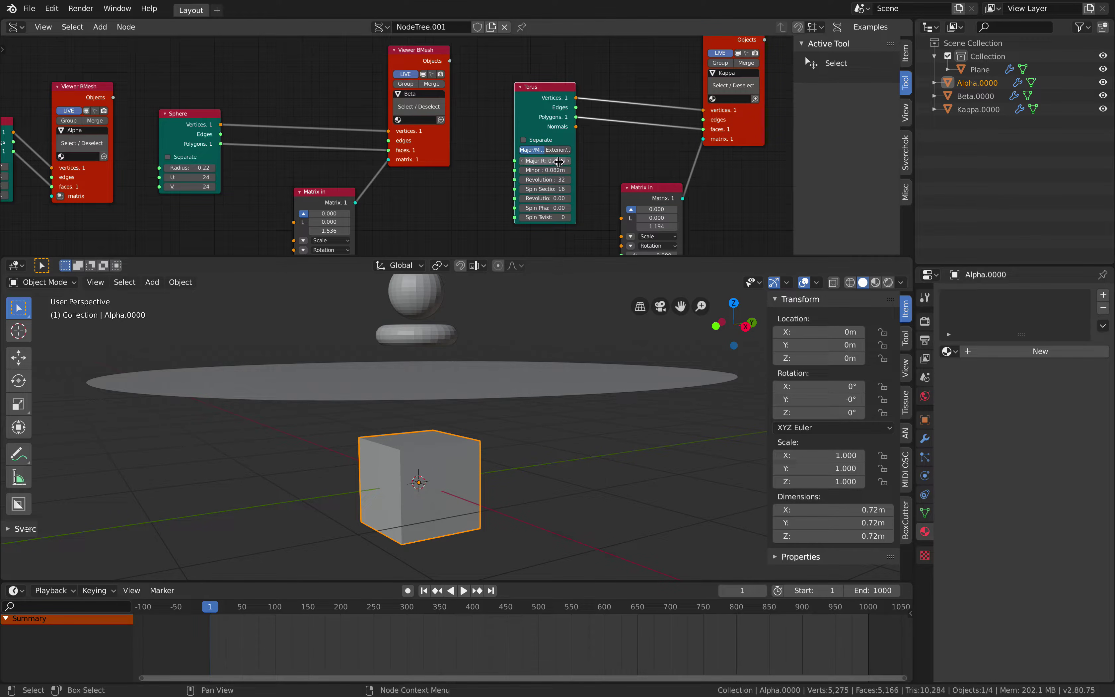
drag(555, 170, 561, 170)
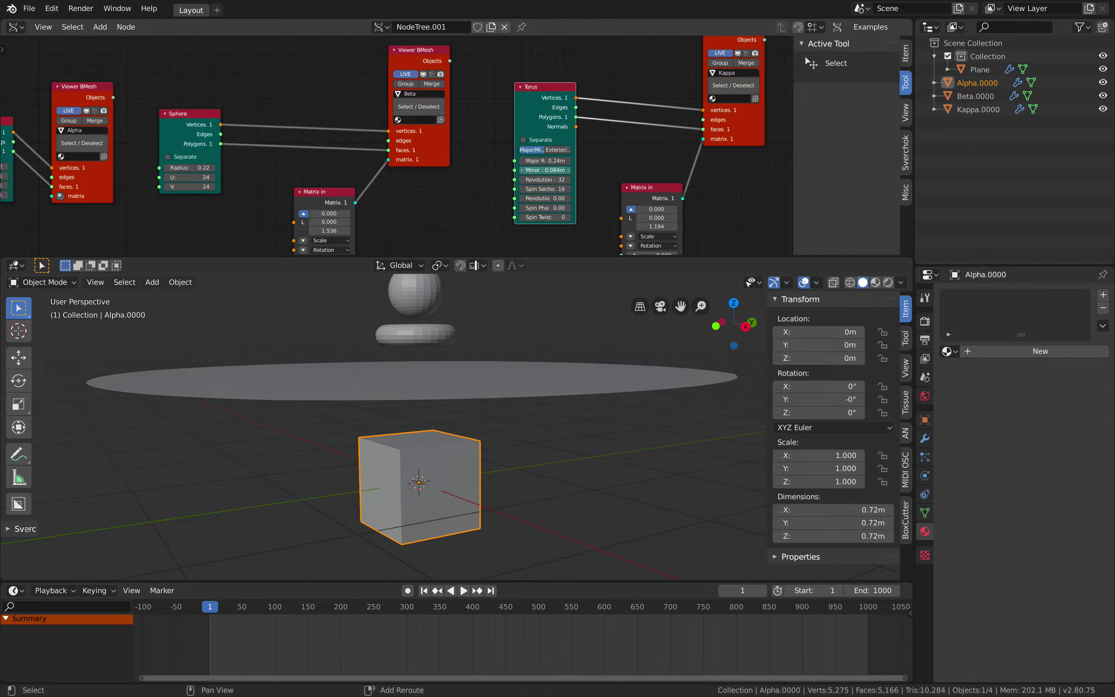
middle_drag(529, 381, 527, 411)
drag(550, 162, 570, 162)
middle_drag(465, 423, 447, 387)
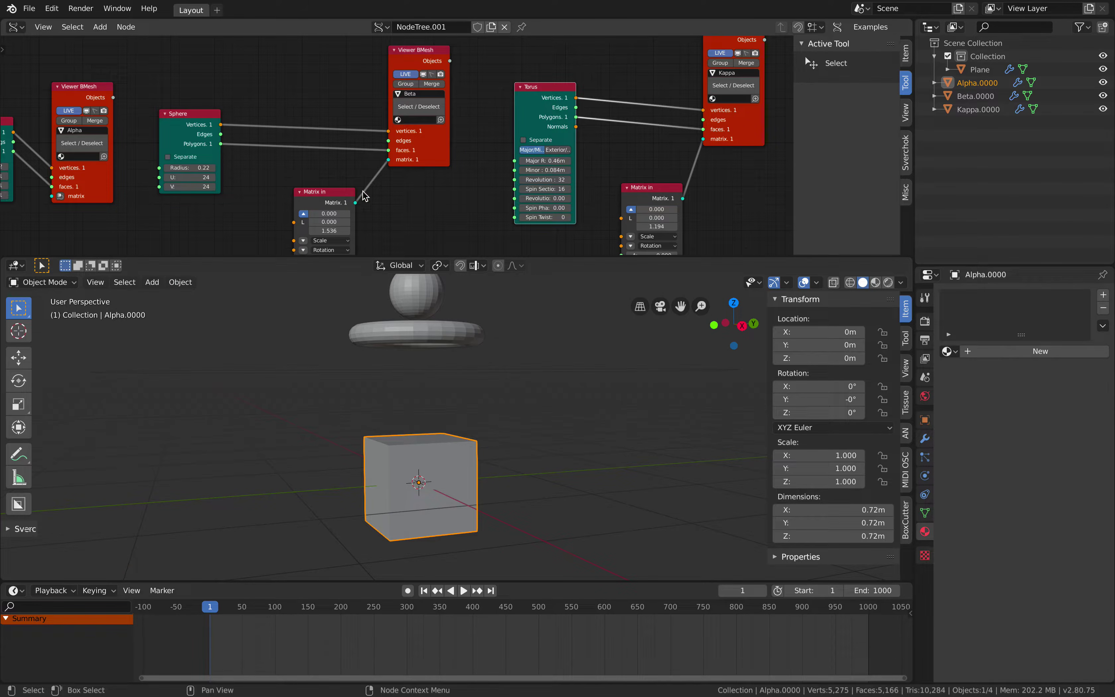
Play the cloth simulation briefly to check how the cloth falls over the box and return to the first frame.
middle_drag(446, 302, 458, 348)
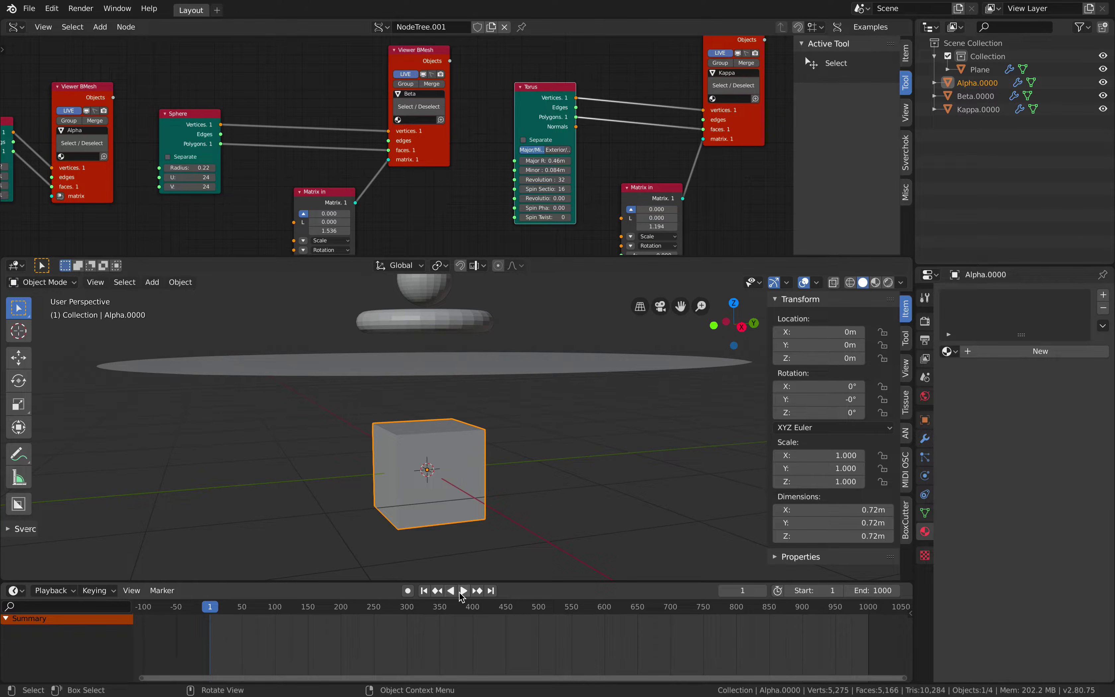
click(462, 592)
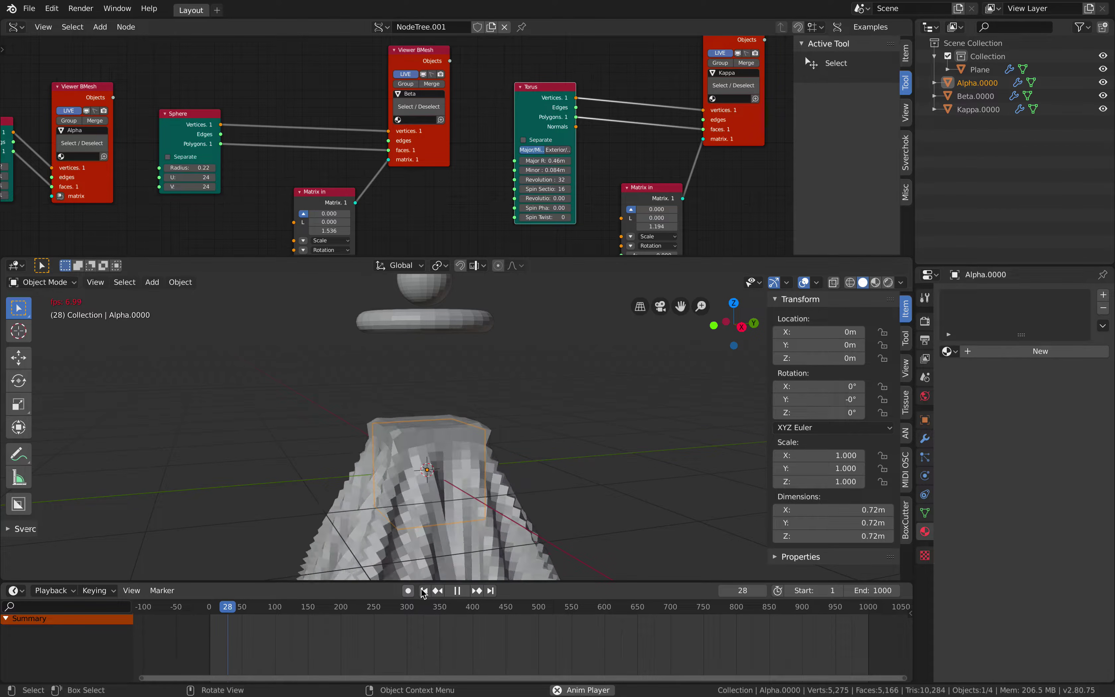
click(456, 591)
click(428, 590)
Lower the sphere to Z 0.222 and run the simulation for about 60 frames to check the drape.
click(439, 286)
drag(335, 230, 302, 230)
key(space)
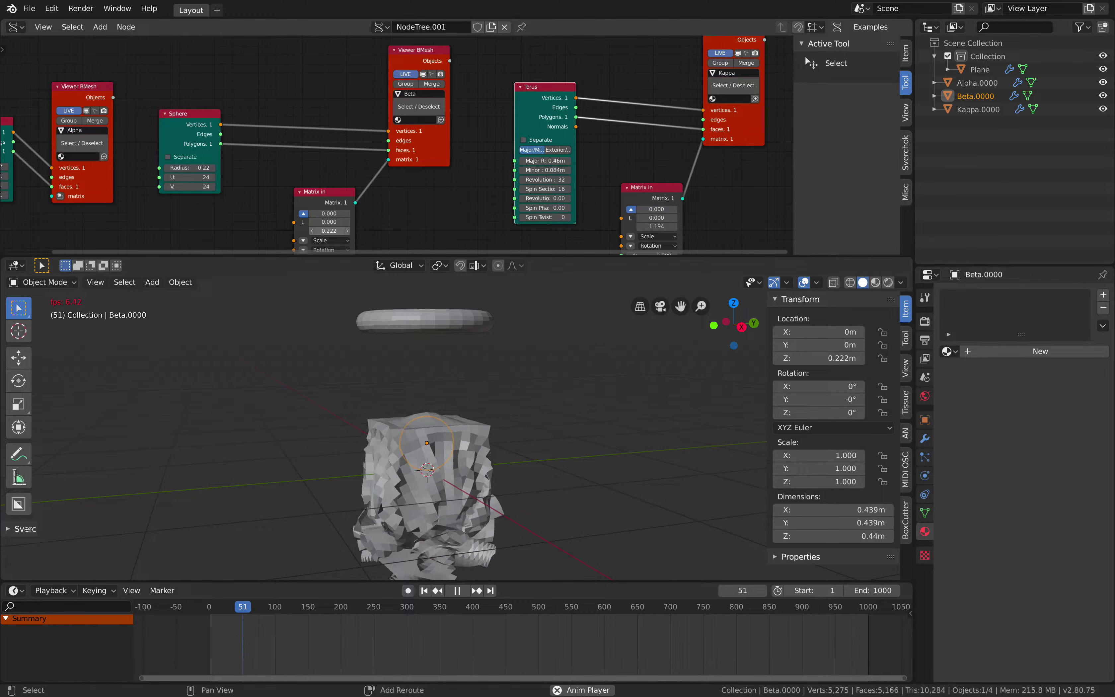
key(space)
Enable Self Collisions in the cloth plane's collision settings and save the file.
click(476, 574)
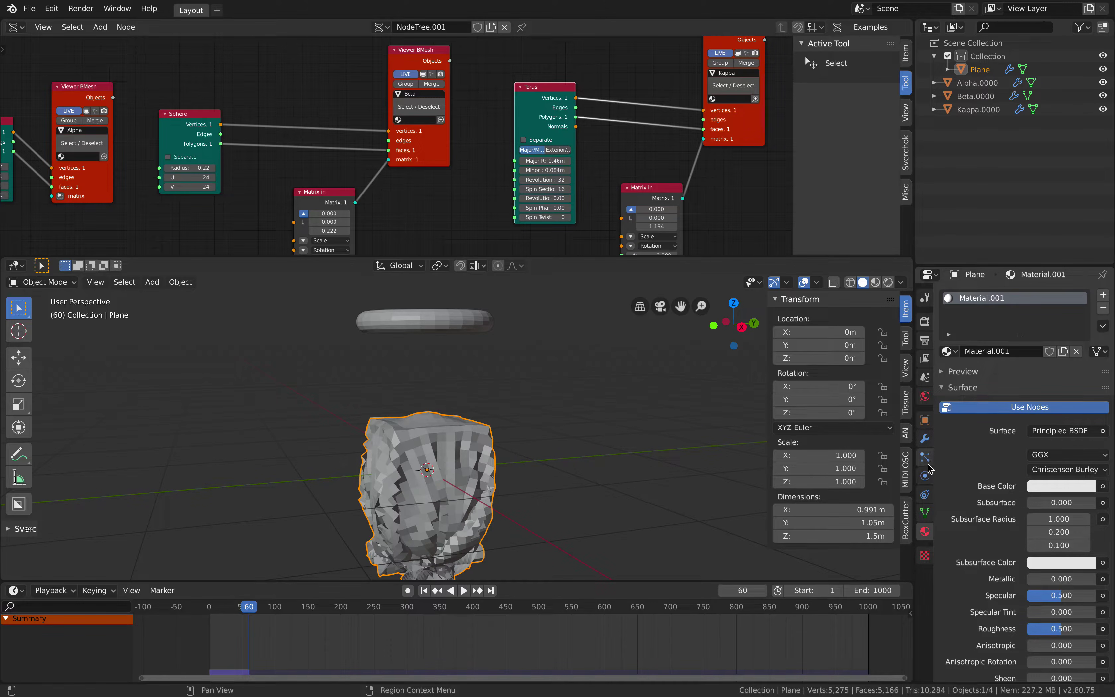
click(925, 475)
scroll(1025, 618, down, 10)
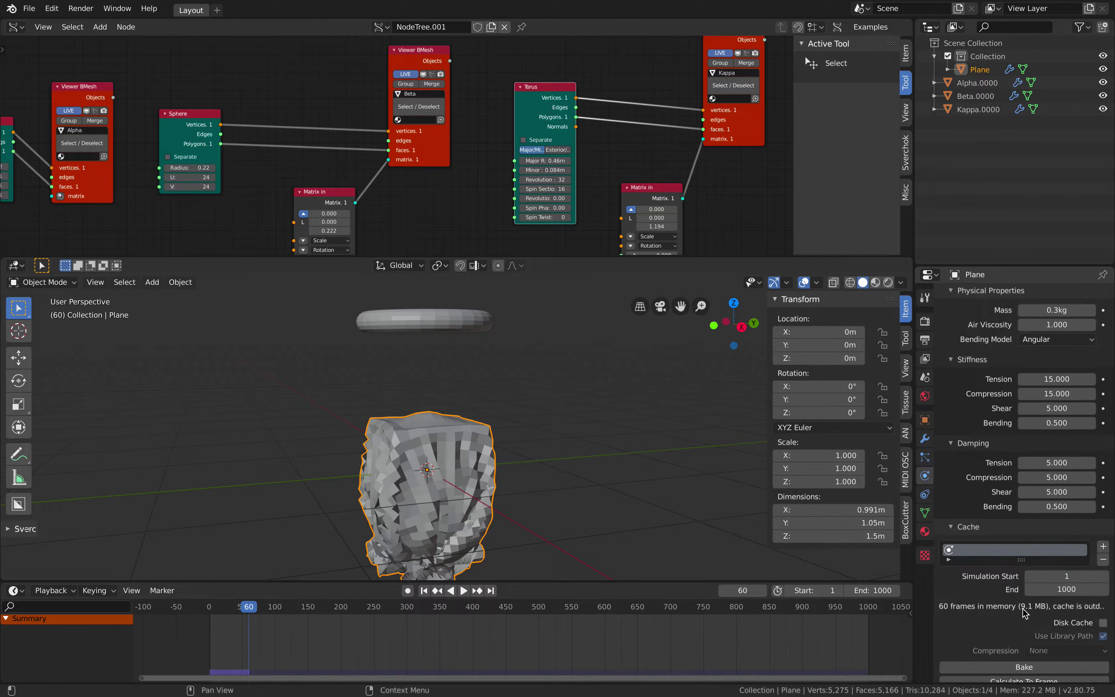
scroll(1025, 612, down, 6)
click(961, 643)
scroll(1013, 616, down, 8)
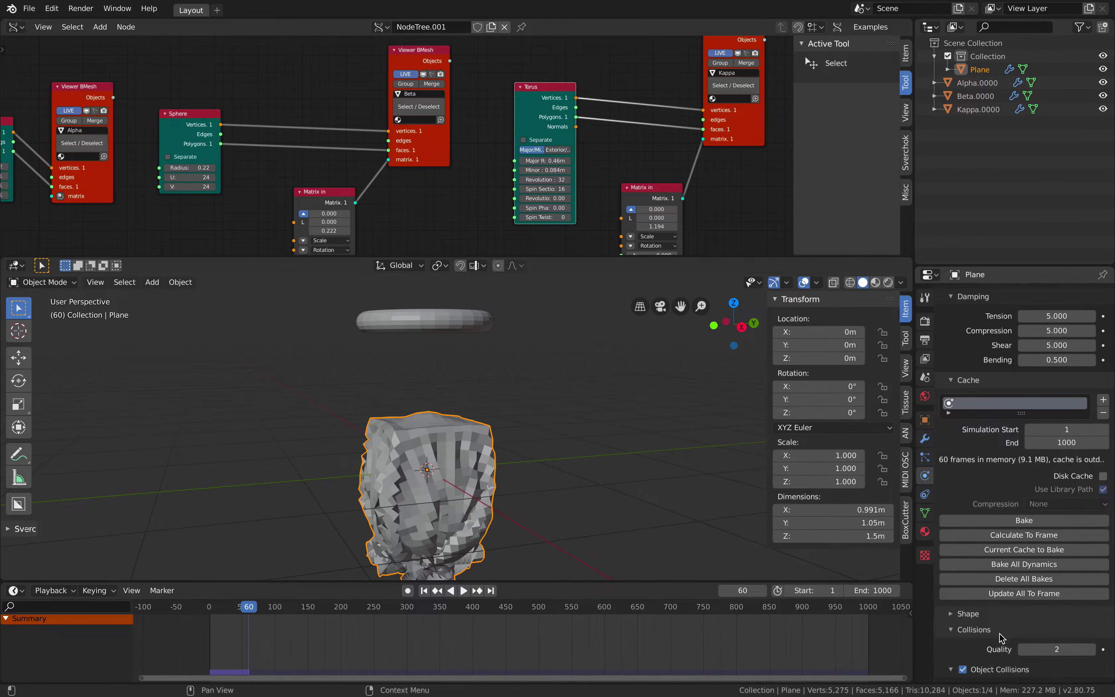
click(969, 577)
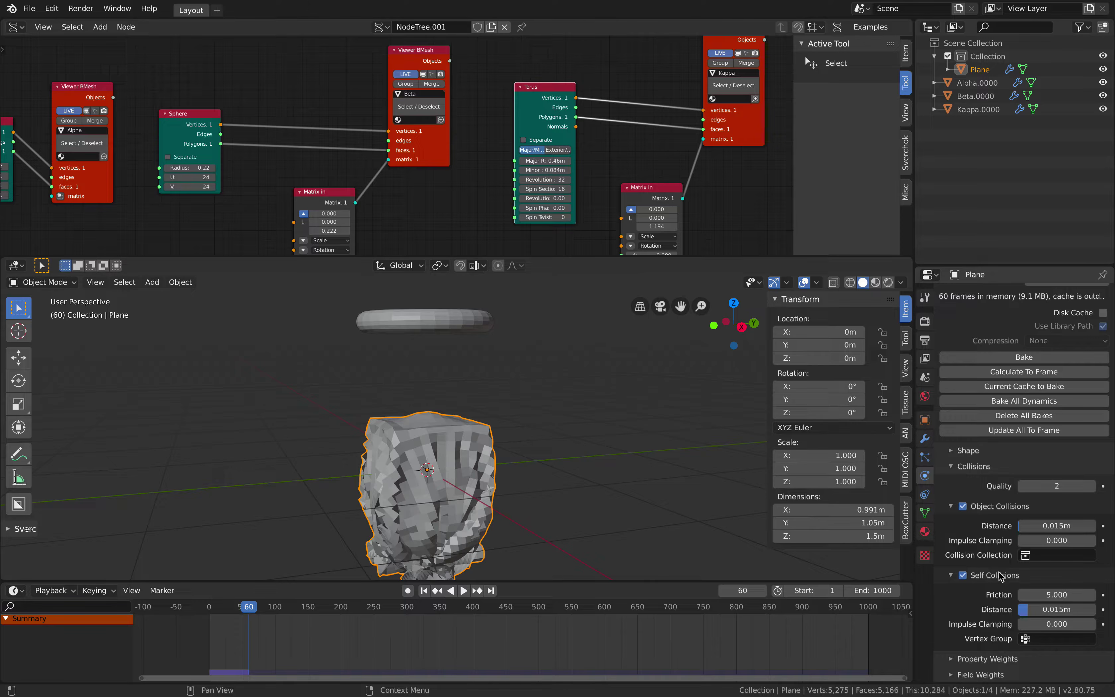
key(ctrl+s)
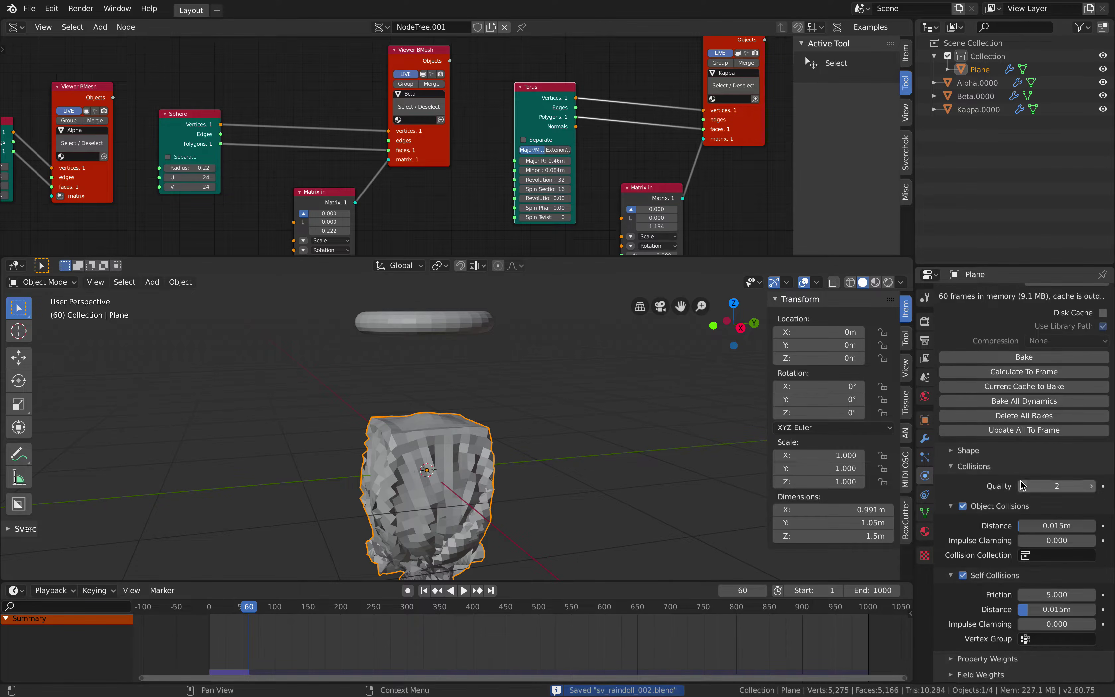
Set the cloth's mass to 0.2 kg and save the file.
scroll(1018, 478, up, 8)
scroll(1027, 441, up, 13)
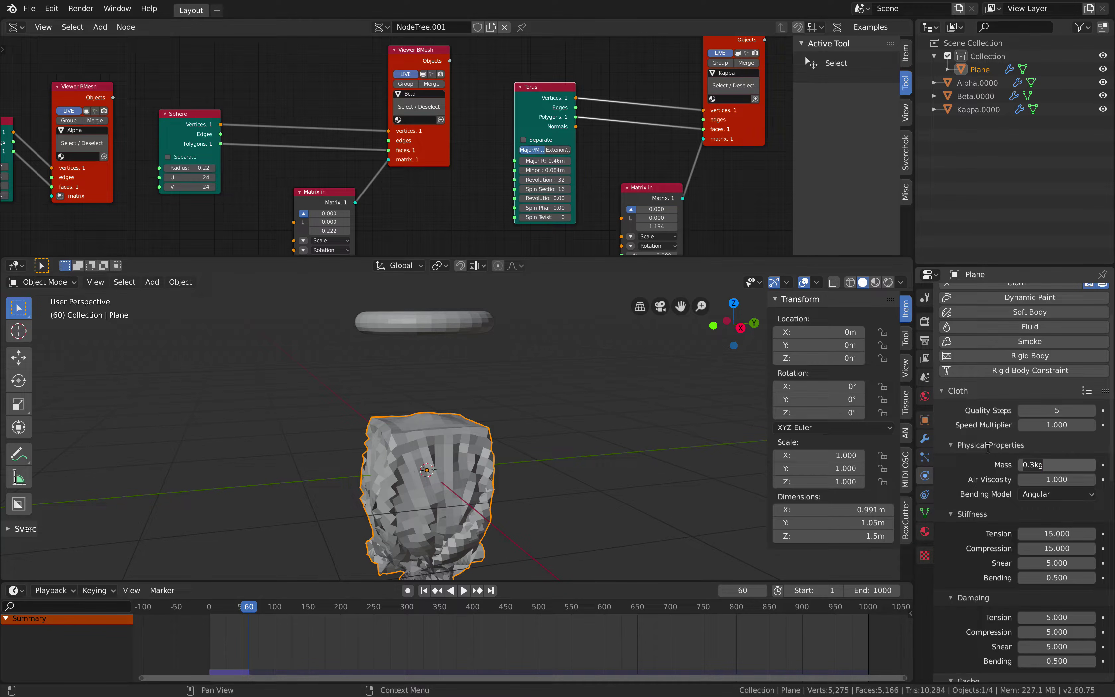
key(Return)
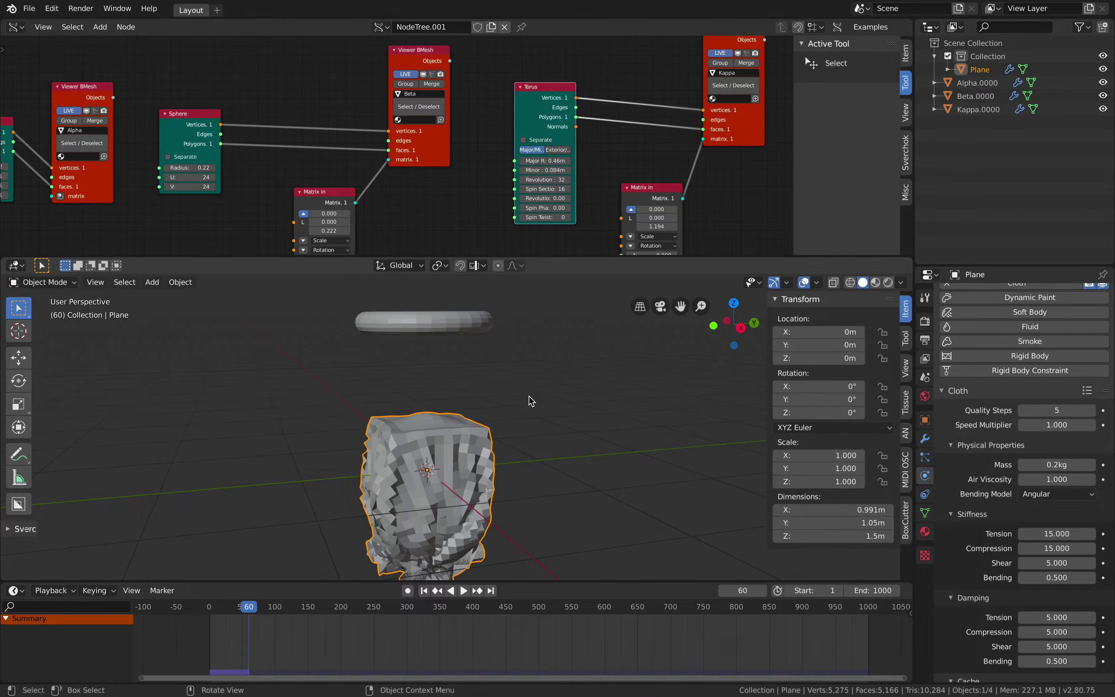
key(ctrl+s)
Return to the first frame and enlarge the box to size 0.86.
click(423, 590)
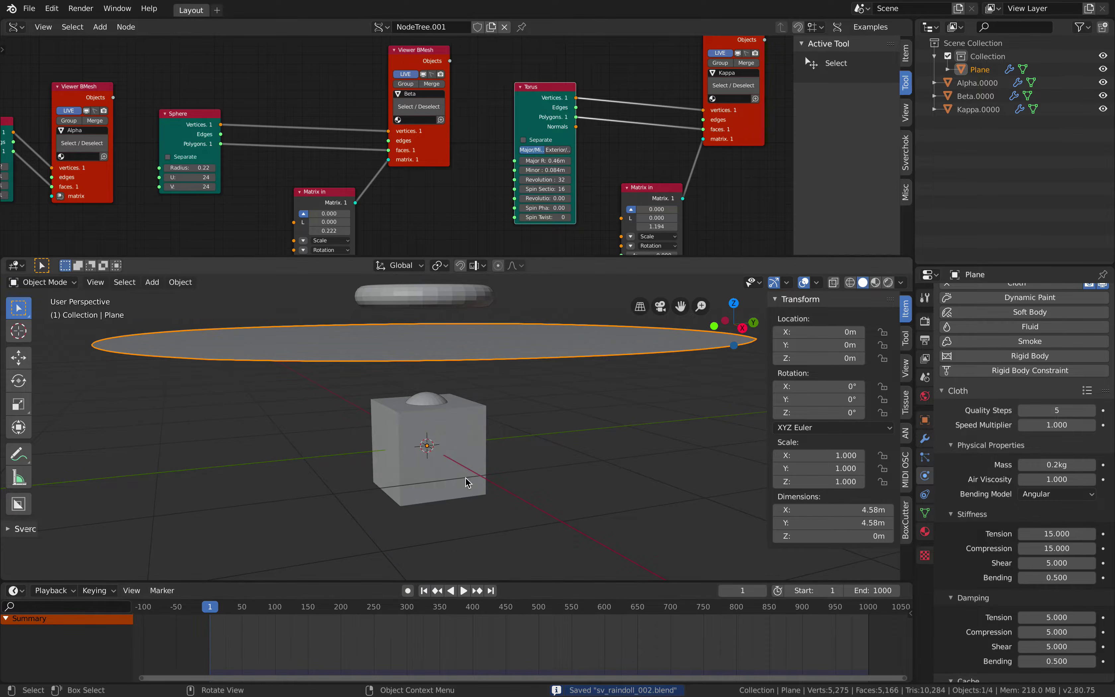
middle_drag(249, 316, 378, 376)
middle_drag(86, 192, 217, 197)
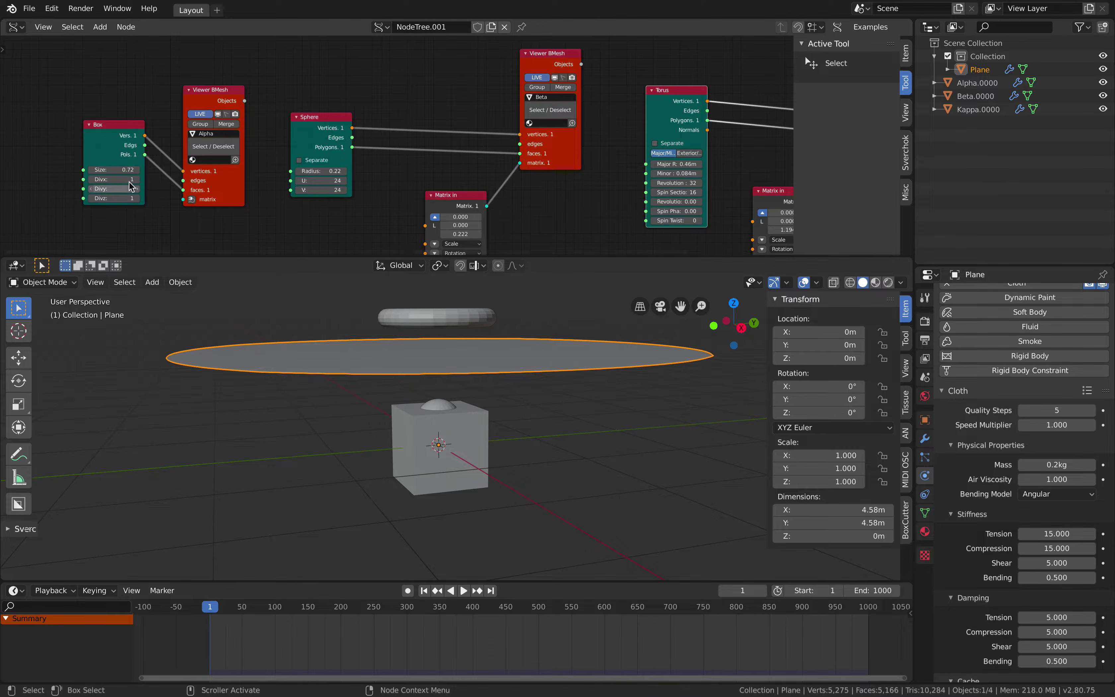
drag(125, 172, 147, 171)
Feed a Matrix in node into the box's viewer and raise the box to Z 0.300.
key(ctrl+v)
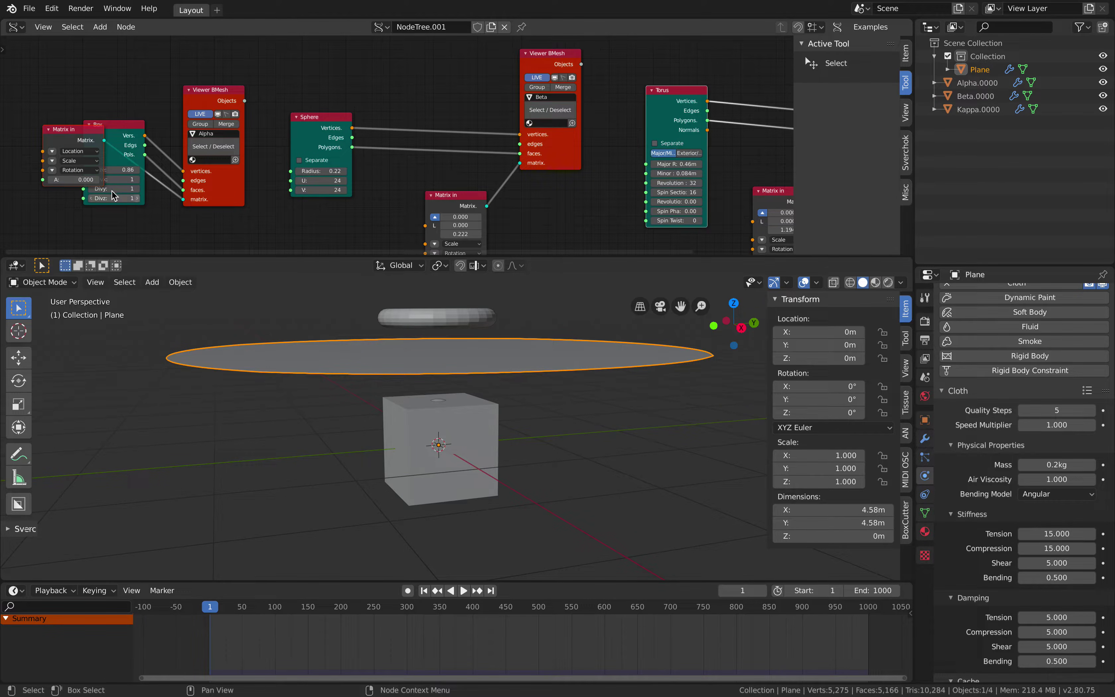
click(53, 151)
drag(74, 169, 107, 170)
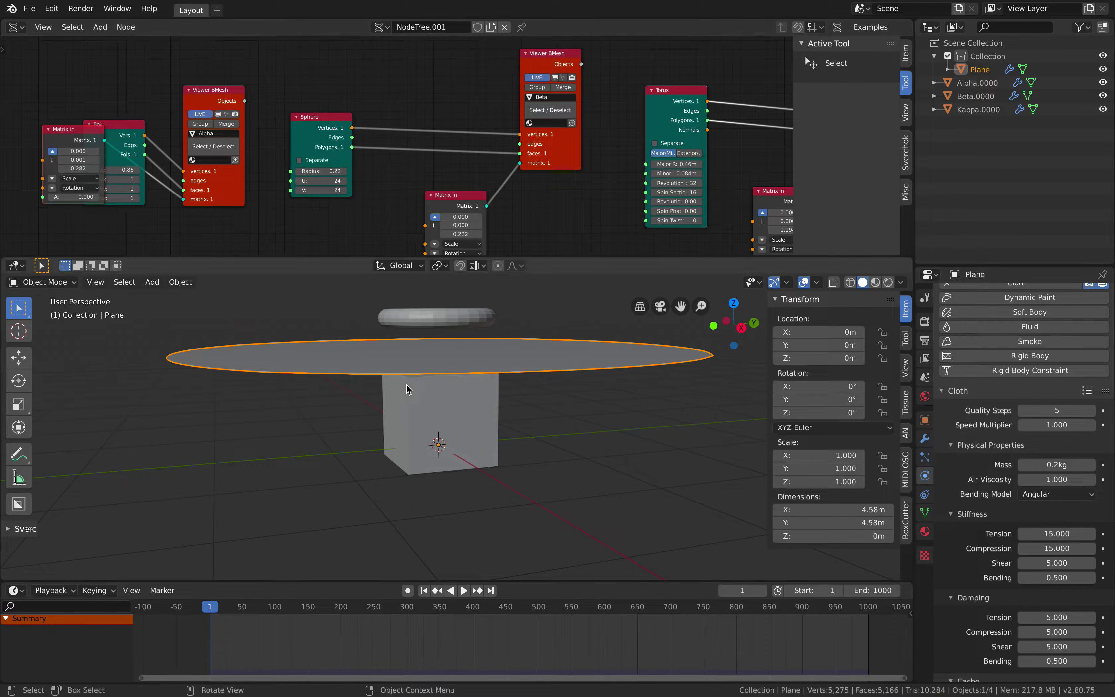
middle_drag(393, 380, 404, 381)
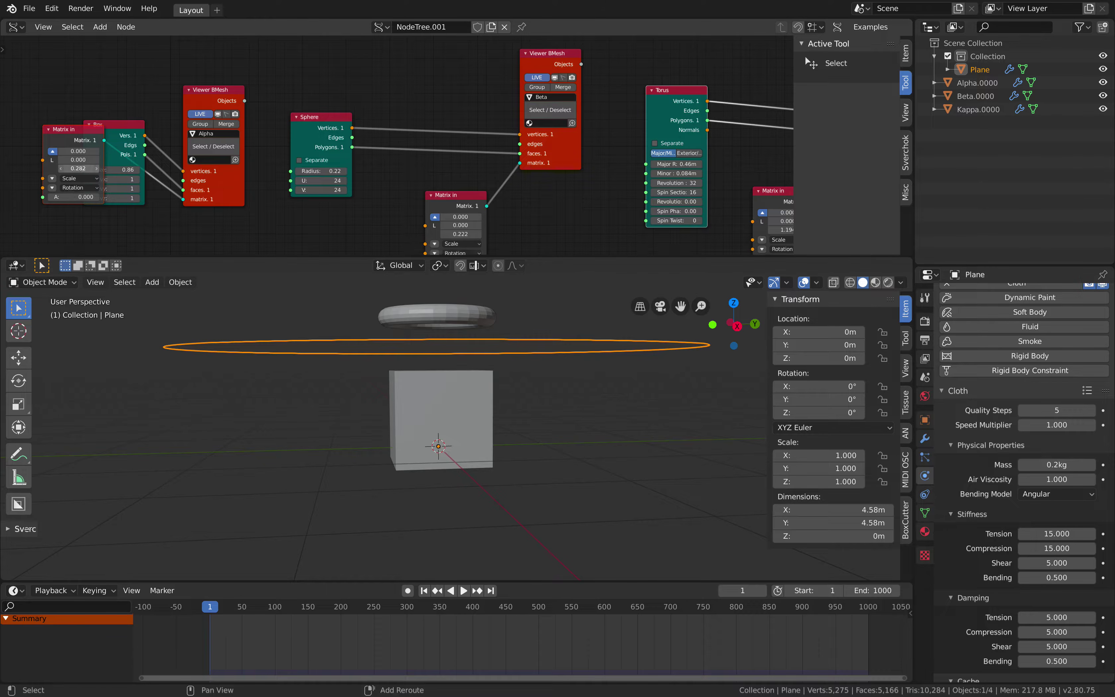
Run the cloth simulation and gradually raise the sphere to Z 1.512 so it lifts the cloth through the torus.
click(465, 591)
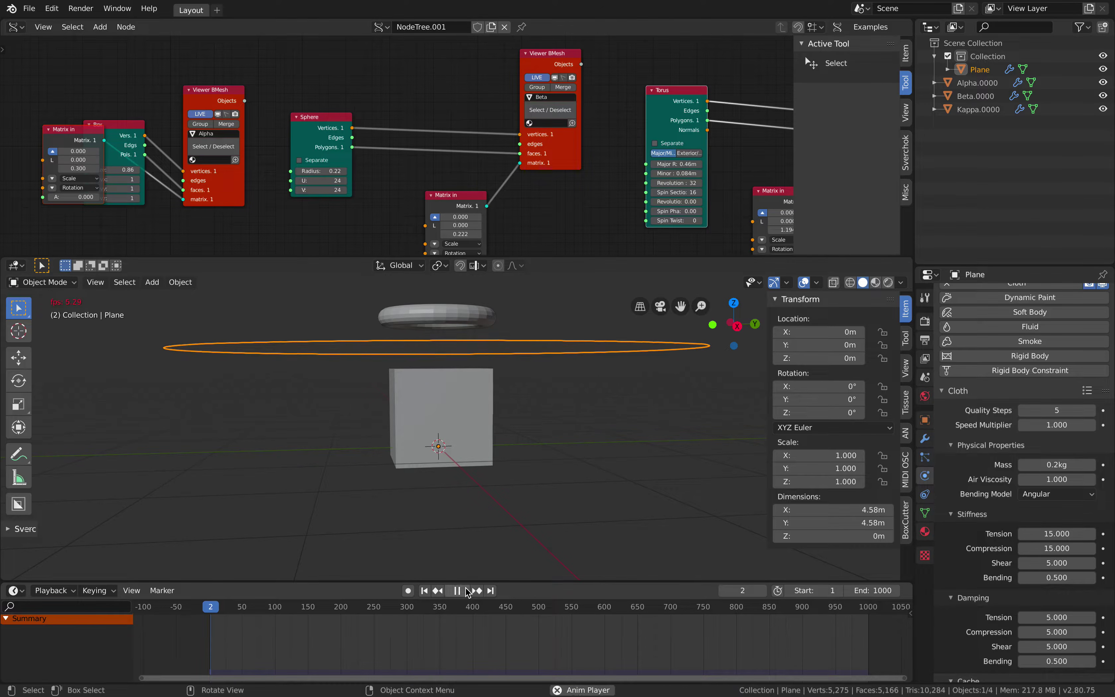
click(975, 96)
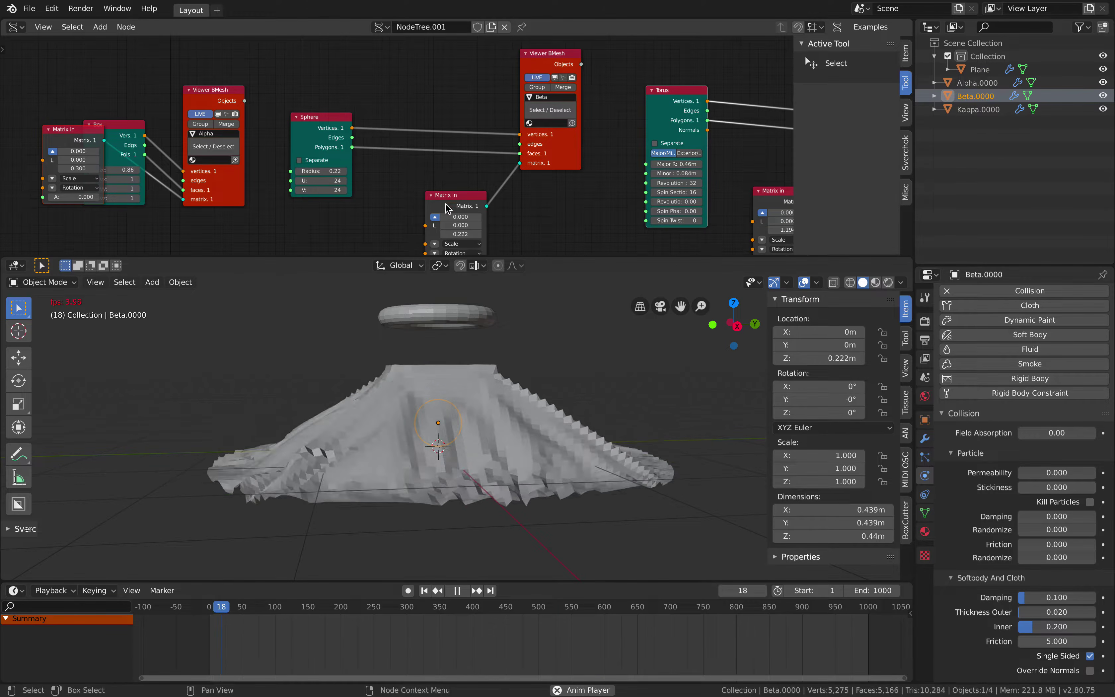
drag(460, 234, 509, 235)
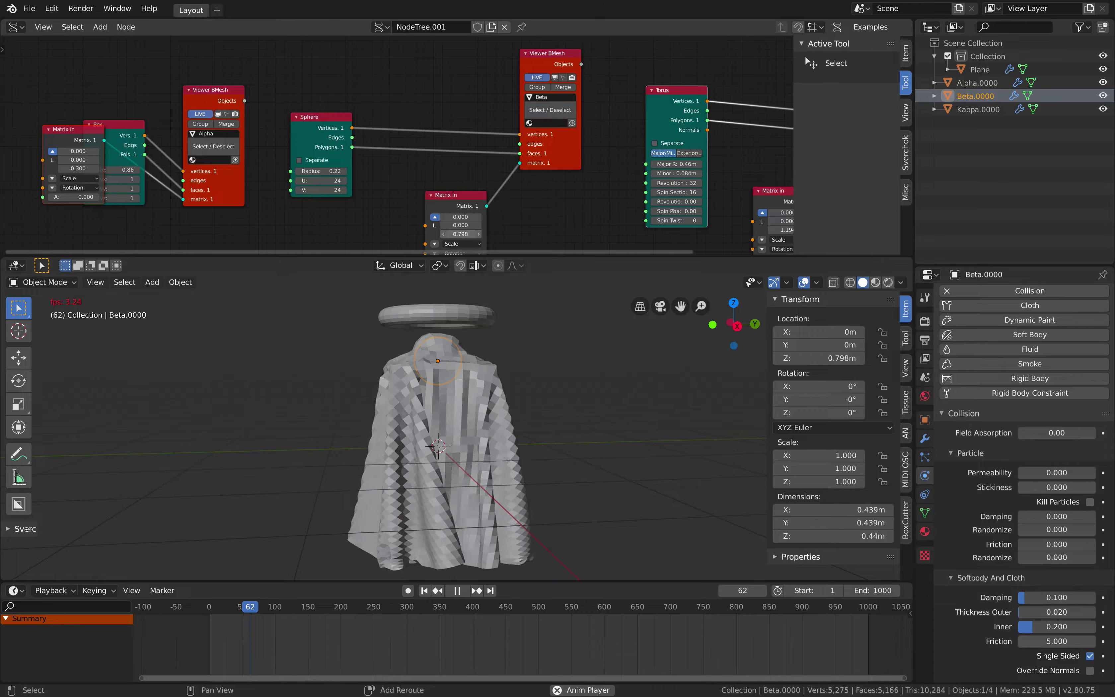
drag(509, 235, 601, 234)
shift+middle_drag(537, 380, 526, 417)
scroll(519, 392, up, 1)
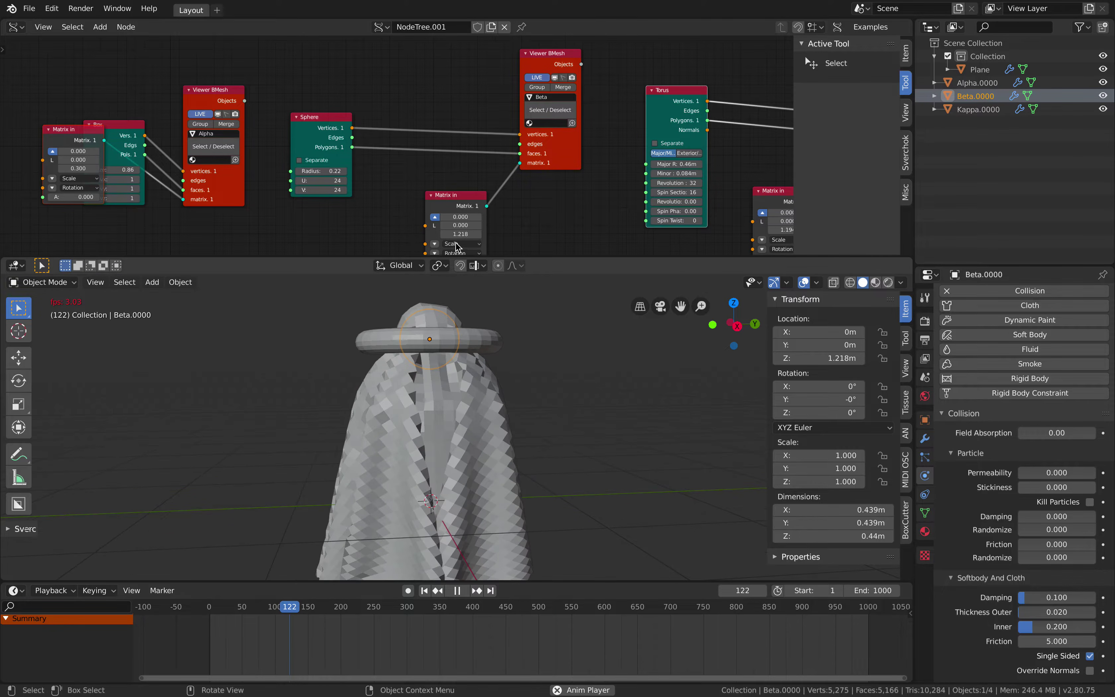
drag(461, 234, 469, 234)
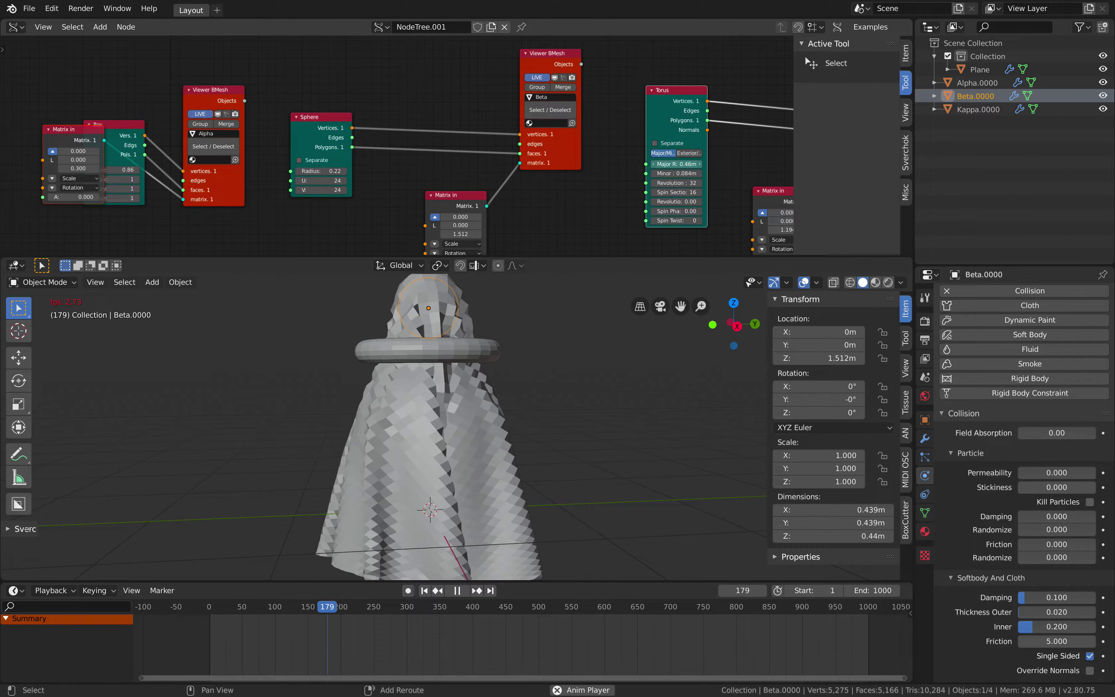
Reduce the torus's major radius to 0.29 m and lower the box to Z -1.236 while the simulation runs.
drag(676, 164, 633, 164)
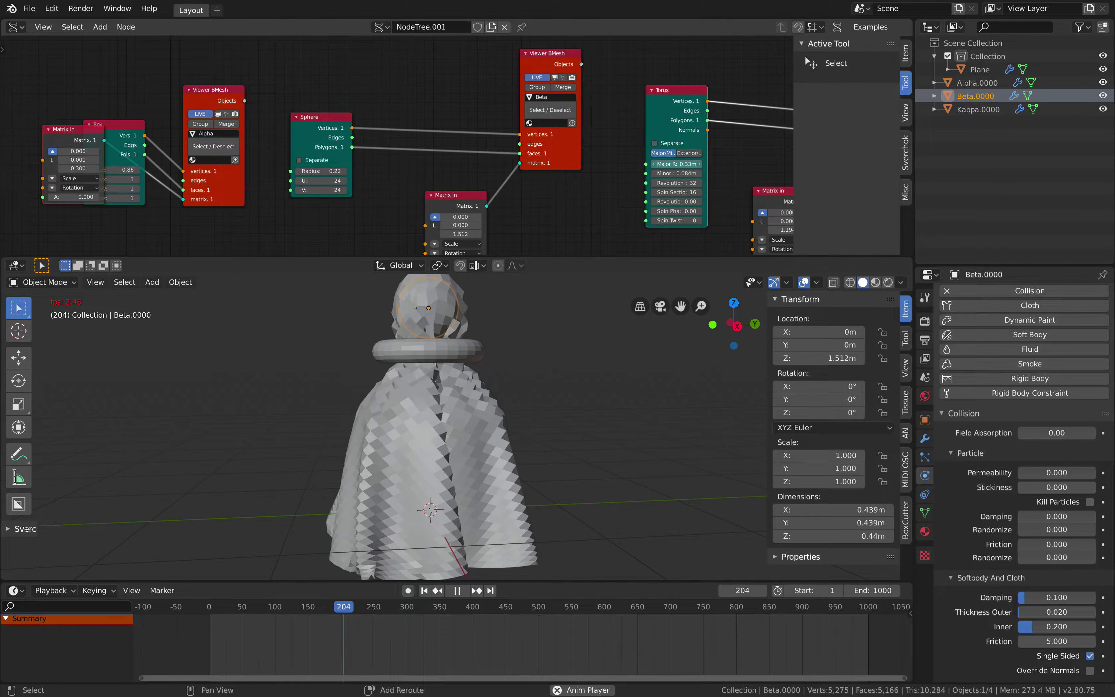
drag(443, 166, 434, 166)
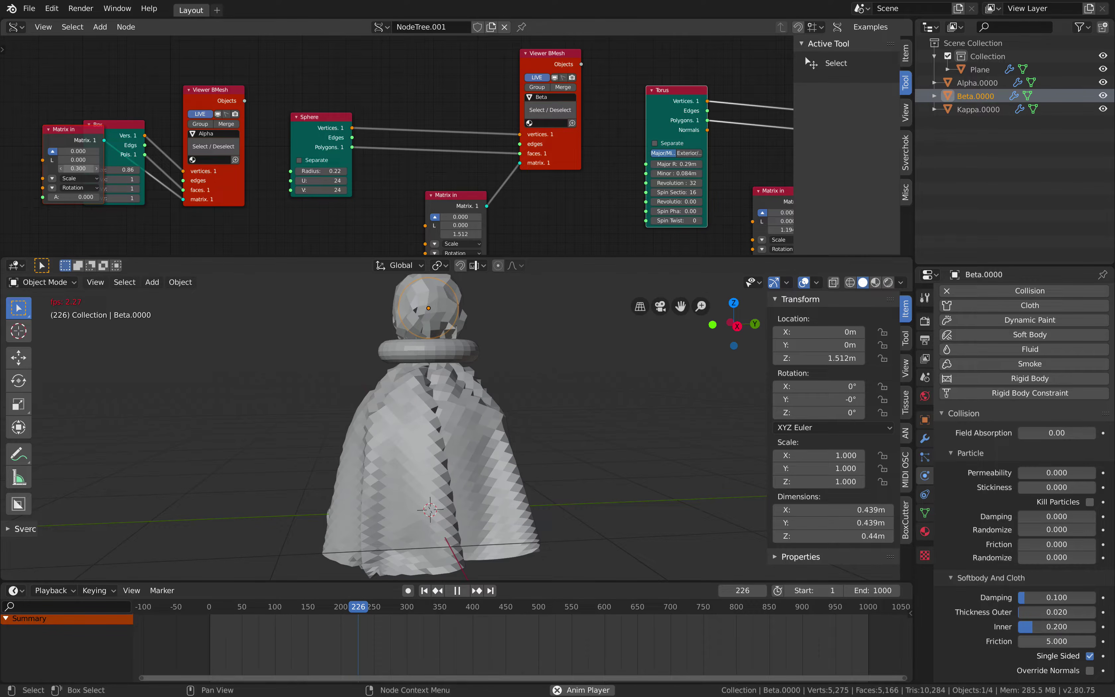
drag(78, 168, 1, 166)
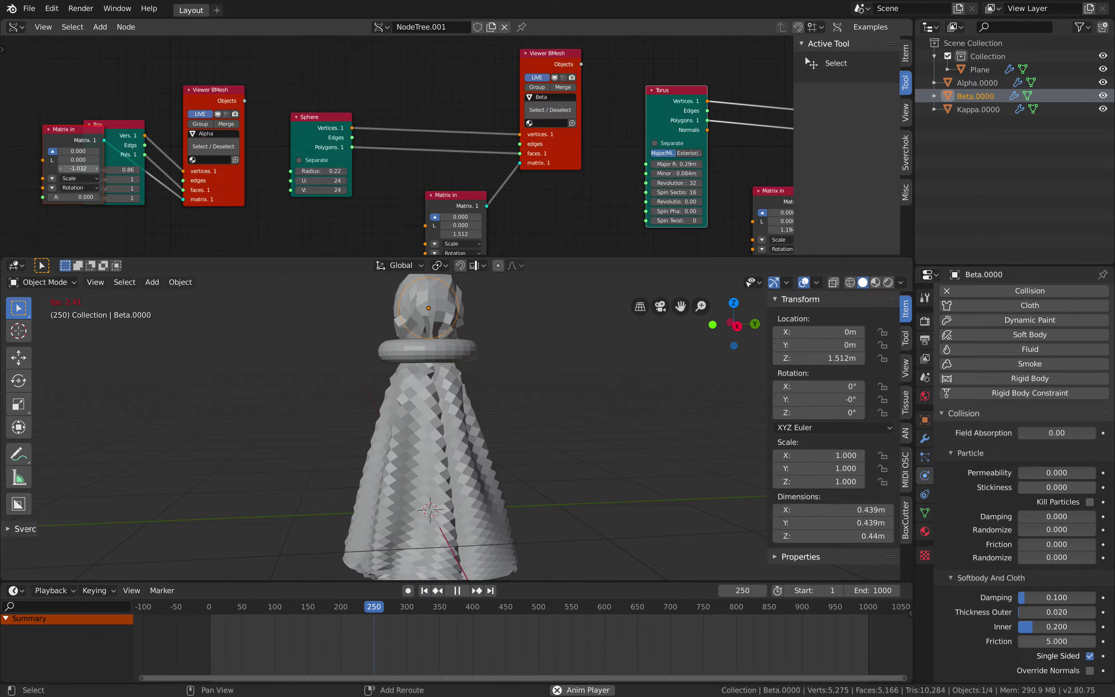
drag(78, 168, 69, 168)
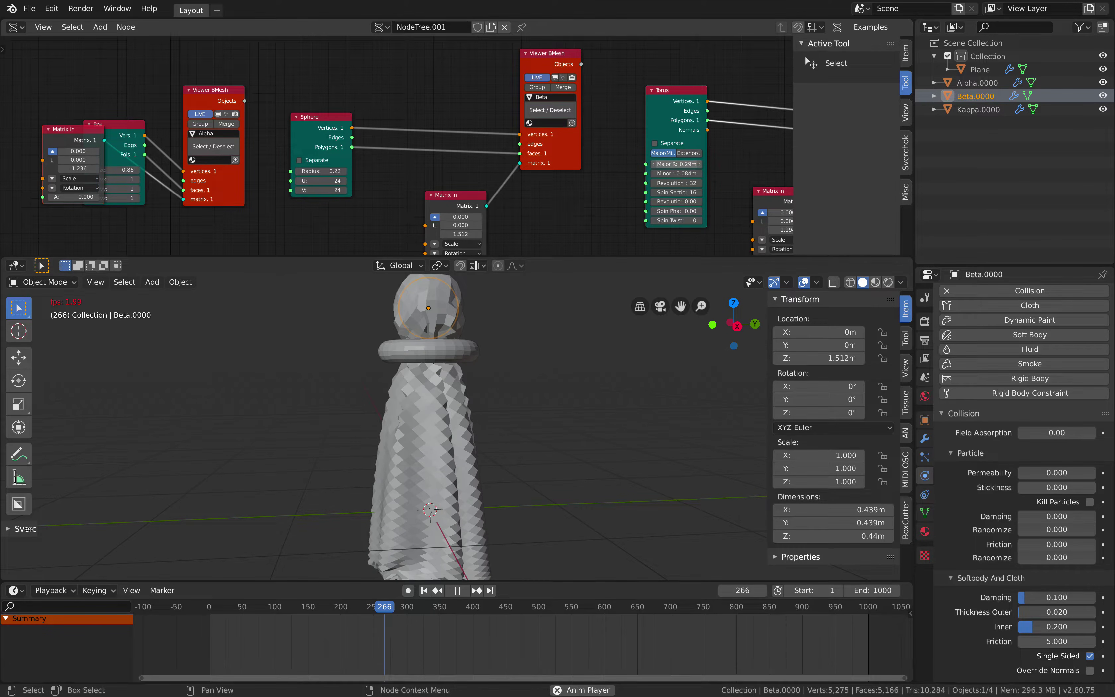
Tighten the torus around the doll's neck with a major radius of 0.18 m and a minor radius of 0.048 m.
drag(677, 164, 655, 164)
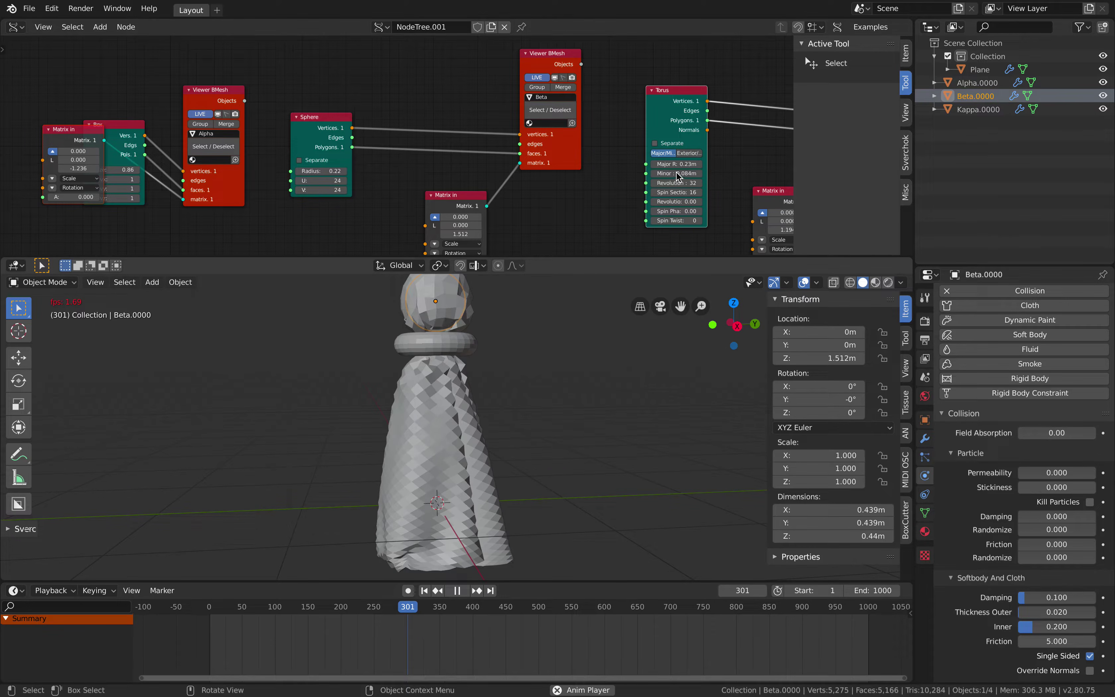
middle_drag(601, 153, 550, 145)
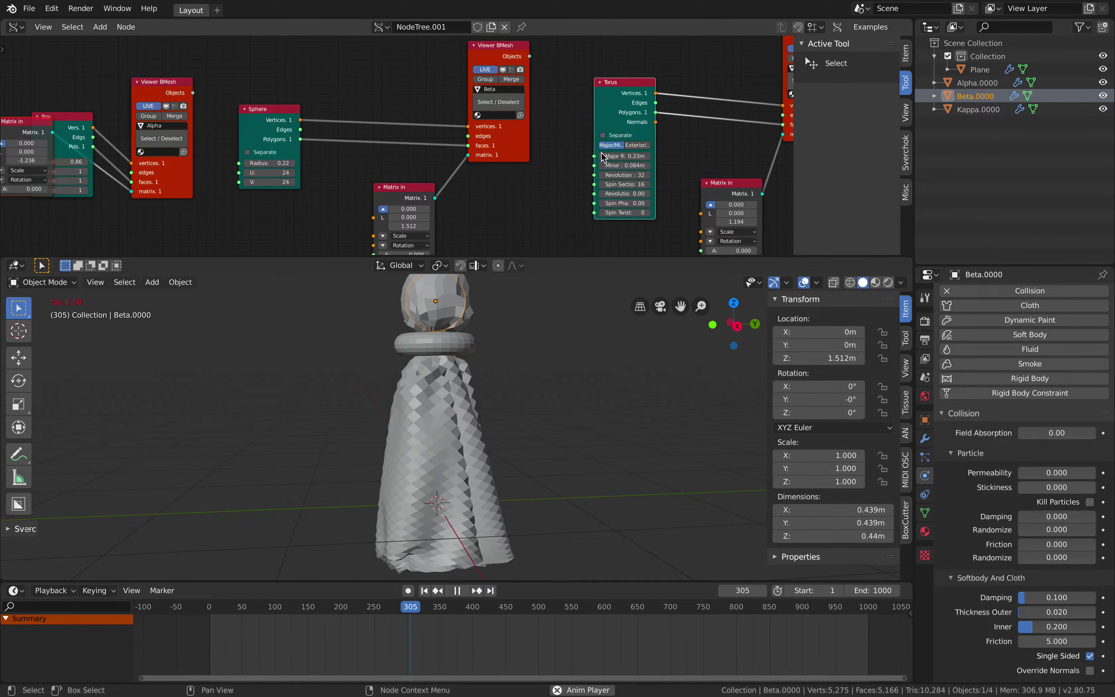
scroll(610, 161, up, 1)
scroll(689, 184, up, 1)
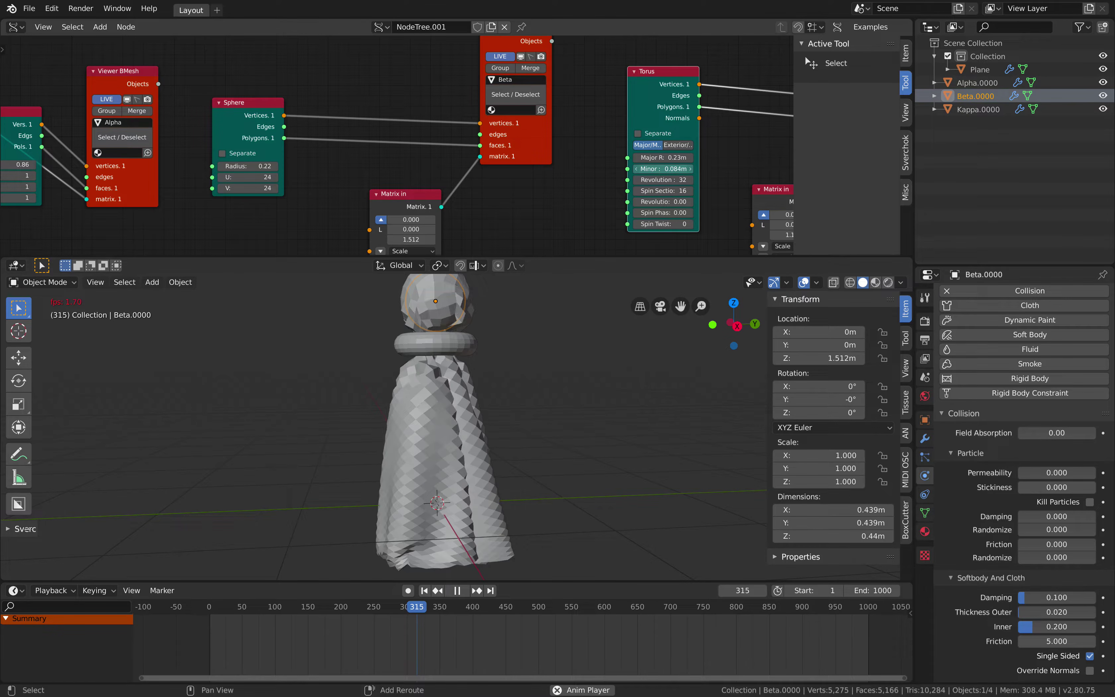
mouse_move(663, 168)
shift+mouse_down()
mouse_move(639, 168)
mouse_move(664, 157)
shift+mouse_up()
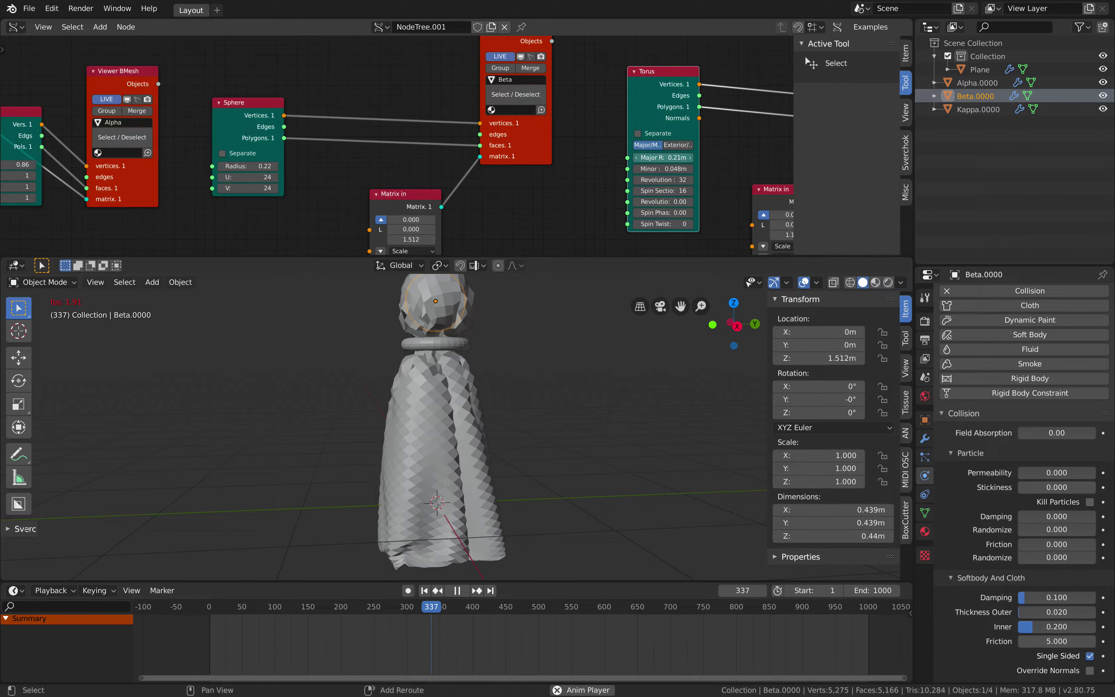
drag(664, 157, 663, 158)
click(636, 157)
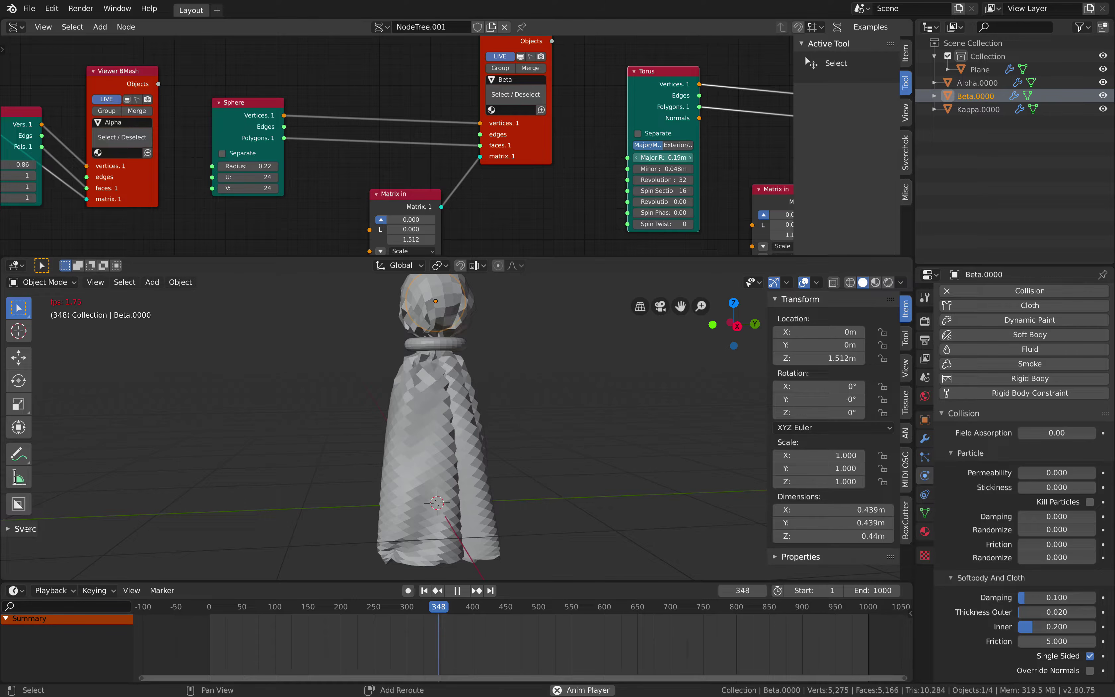
click(636, 158)
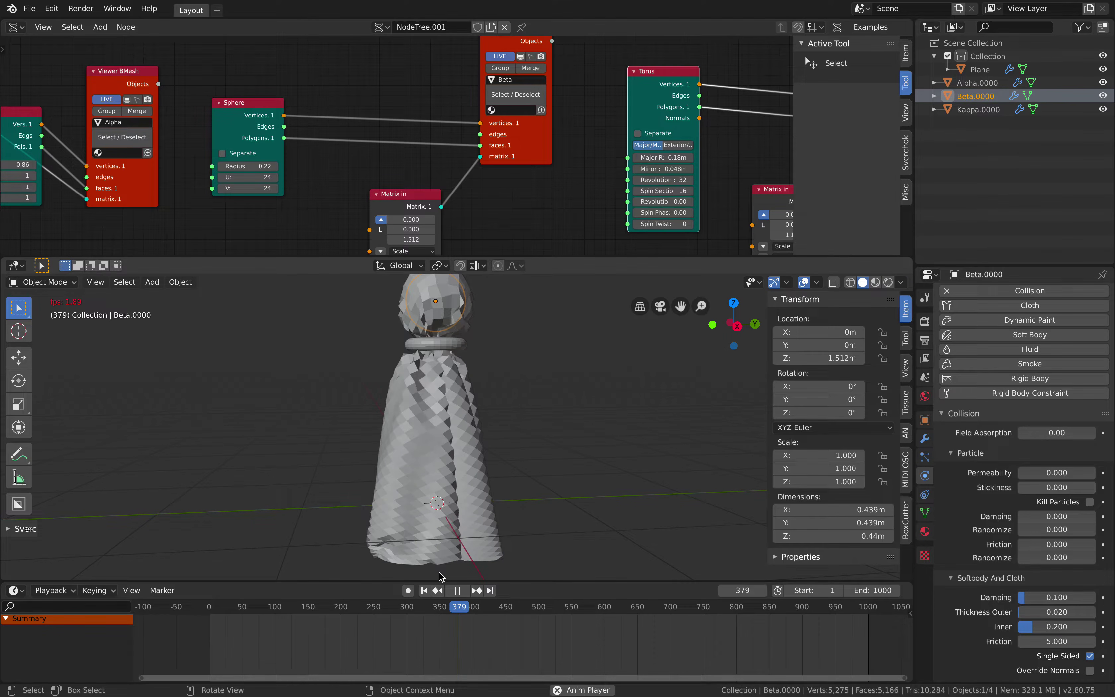
Stop the simulation on the finished drape, view the doll from another side, and save the file.
click(457, 592)
middle_drag(462, 434, 423, 419)
key(ctrl+s)
Apply the cloth plane's Subdivision and Cloth modifiers to freeze the draped shape.
click(423, 419)
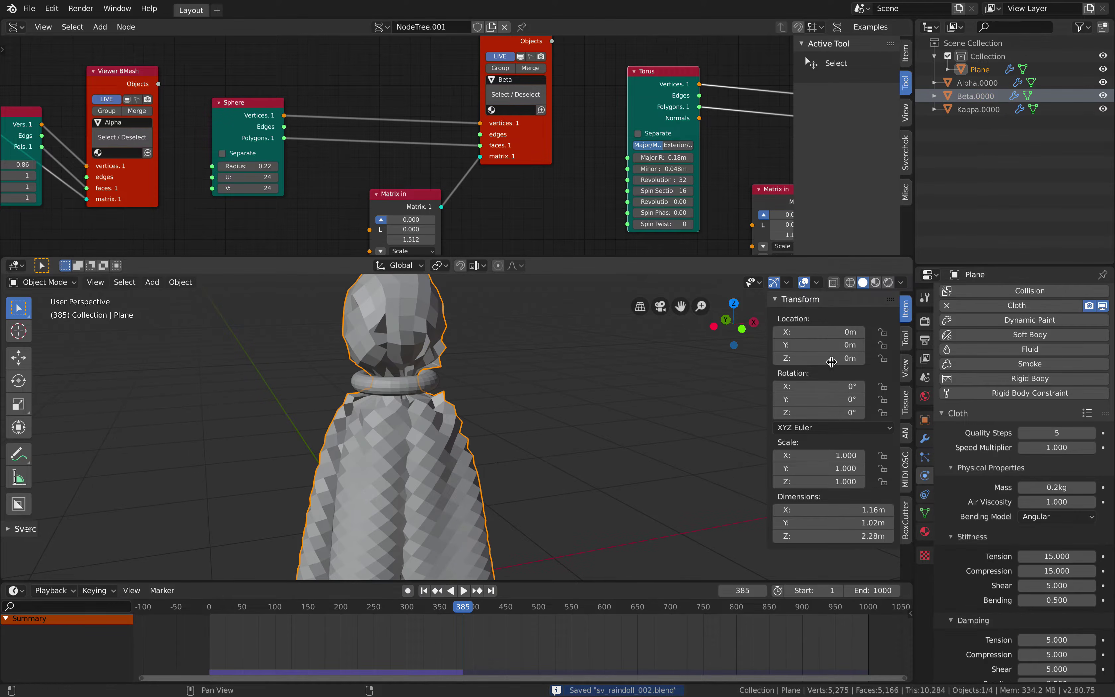
click(925, 437)
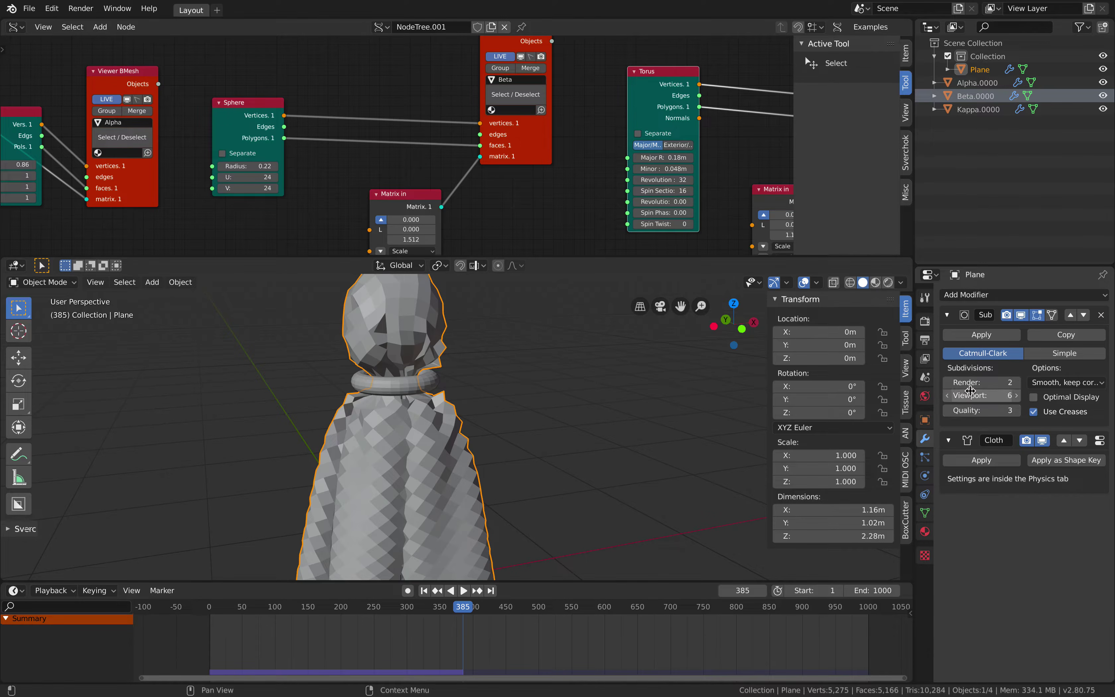
click(981, 335)
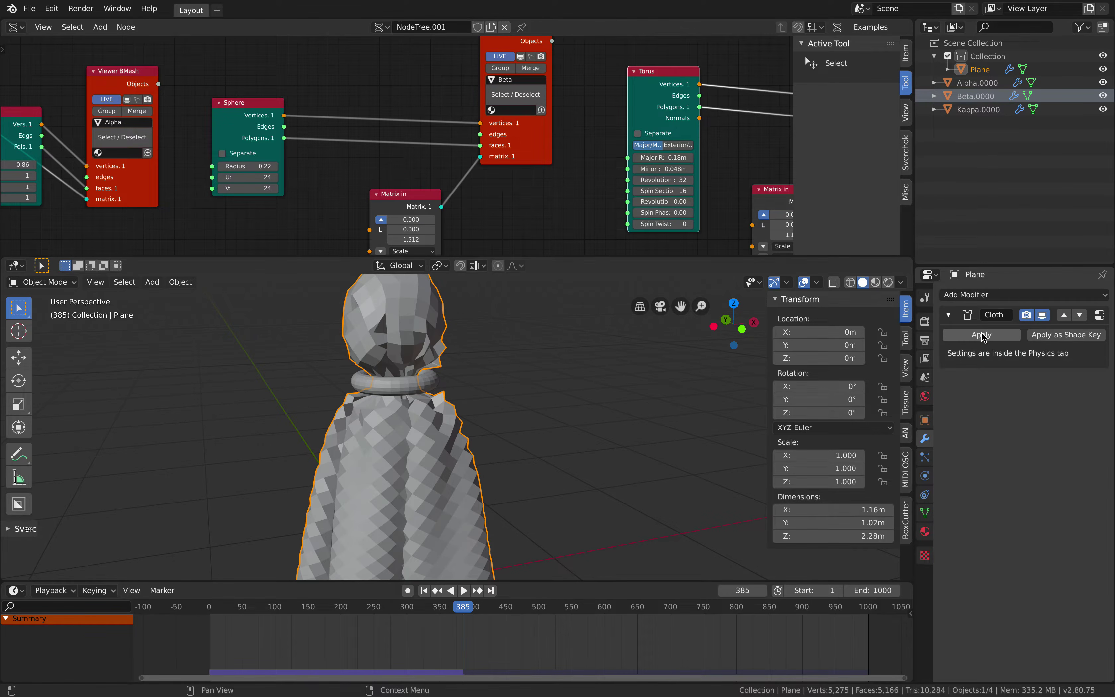
click(981, 335)
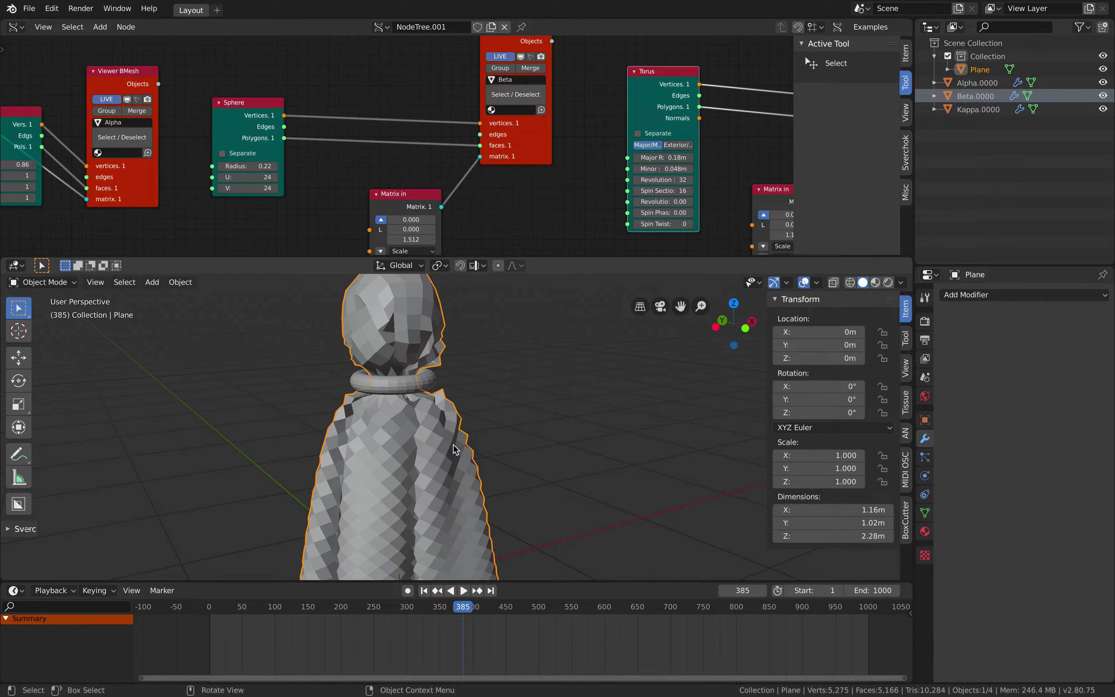
Add a level 2 Subdivision Surface modifier to the draped doll and deselect it to check its smoothed shape.
key(ctrl+2)
middle_drag(485, 442, 412, 388)
click(467, 419)
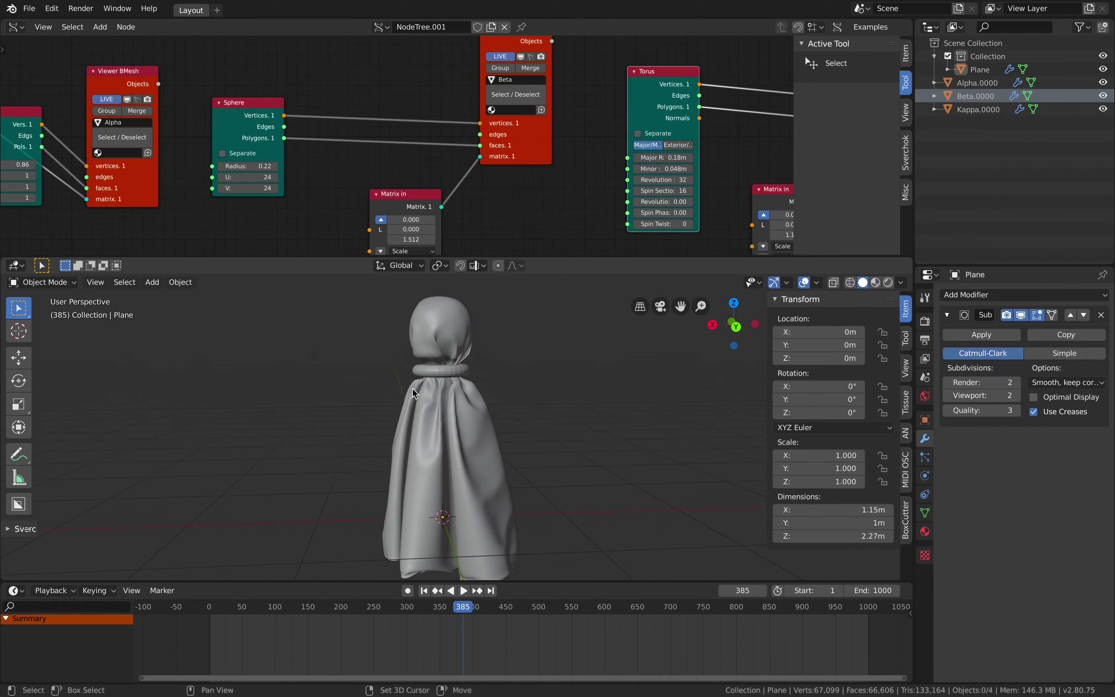
Shade the draped doll smooth and deselect it to check the surface.
middle_drag(456, 444, 521, 406)
scroll(521, 402, up, 2)
click(500, 407)
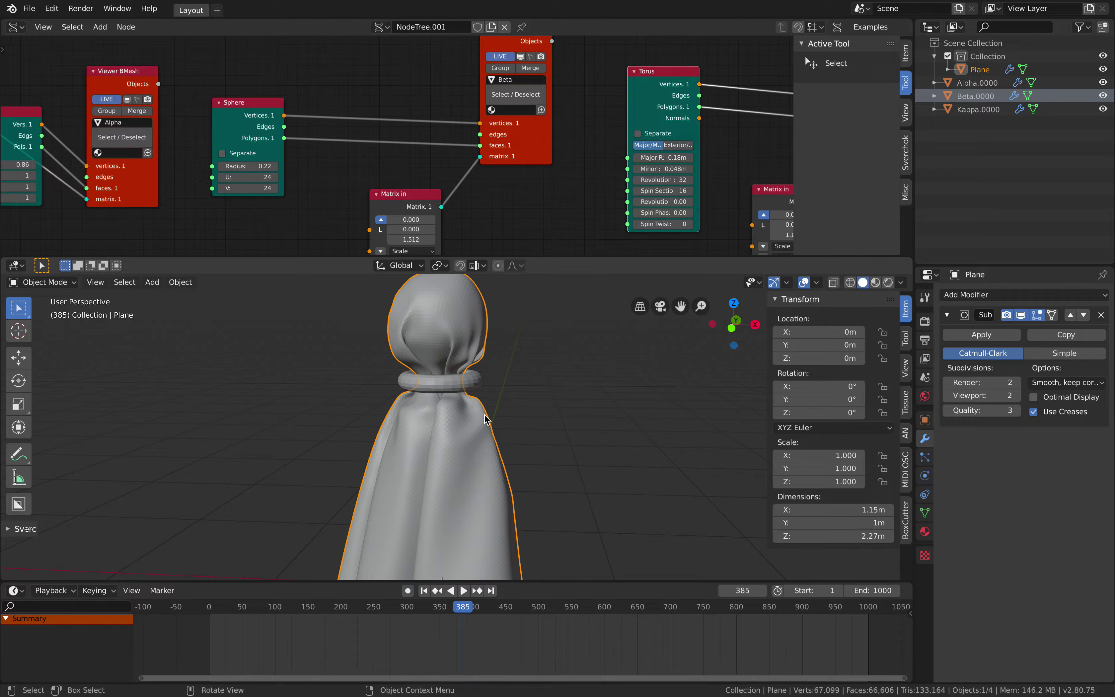
right_click(478, 422)
click(475, 426)
click(510, 389)
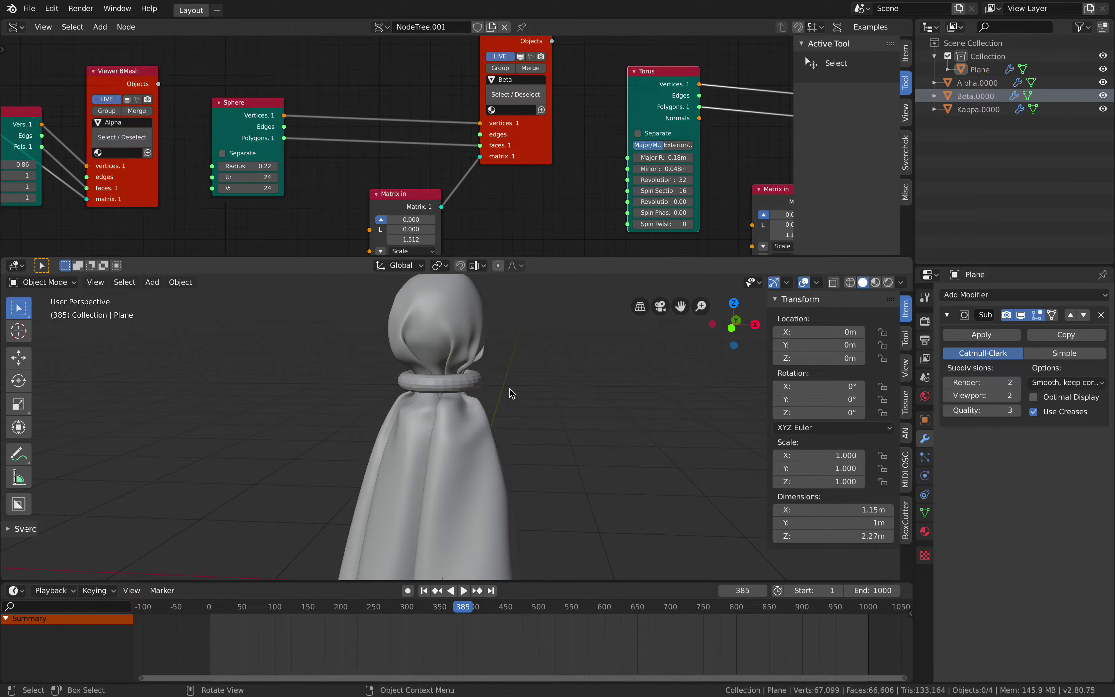
Enlarge the 3D viewport at the node editor's expense and save the file.
drag(534, 257, 534, 199)
key(ctrl+s)
Select the draped doll and remove its Subdivision Surface modifier.
click(441, 335)
shift+middle_drag(439, 339, 439, 314)
click(60, 227)
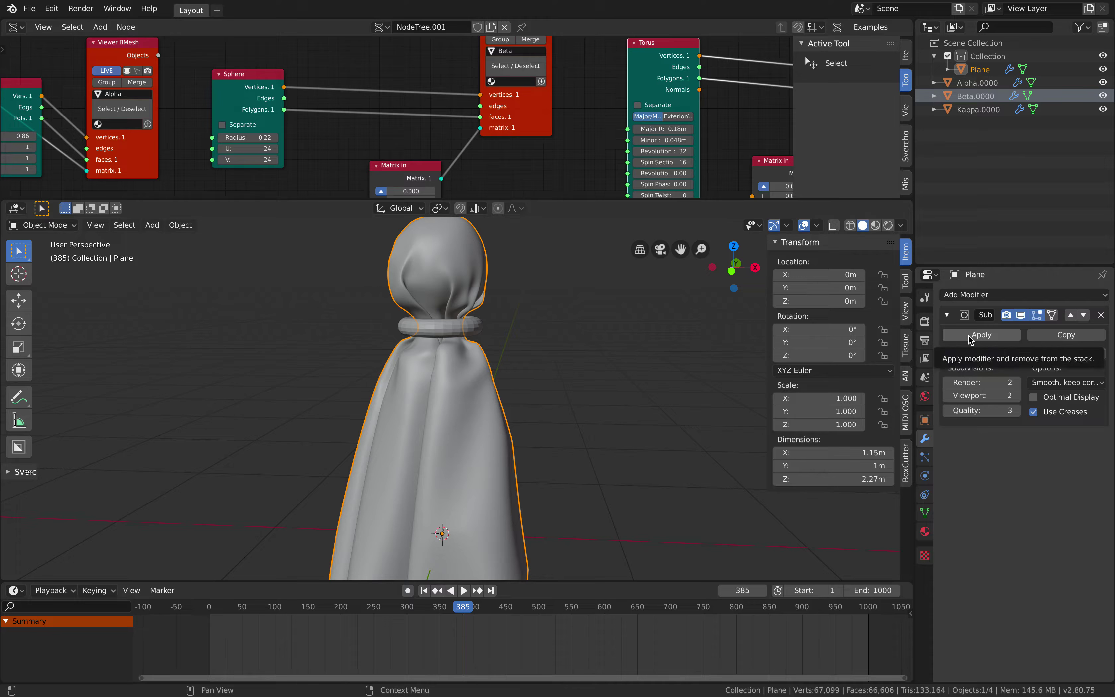
click(1101, 315)
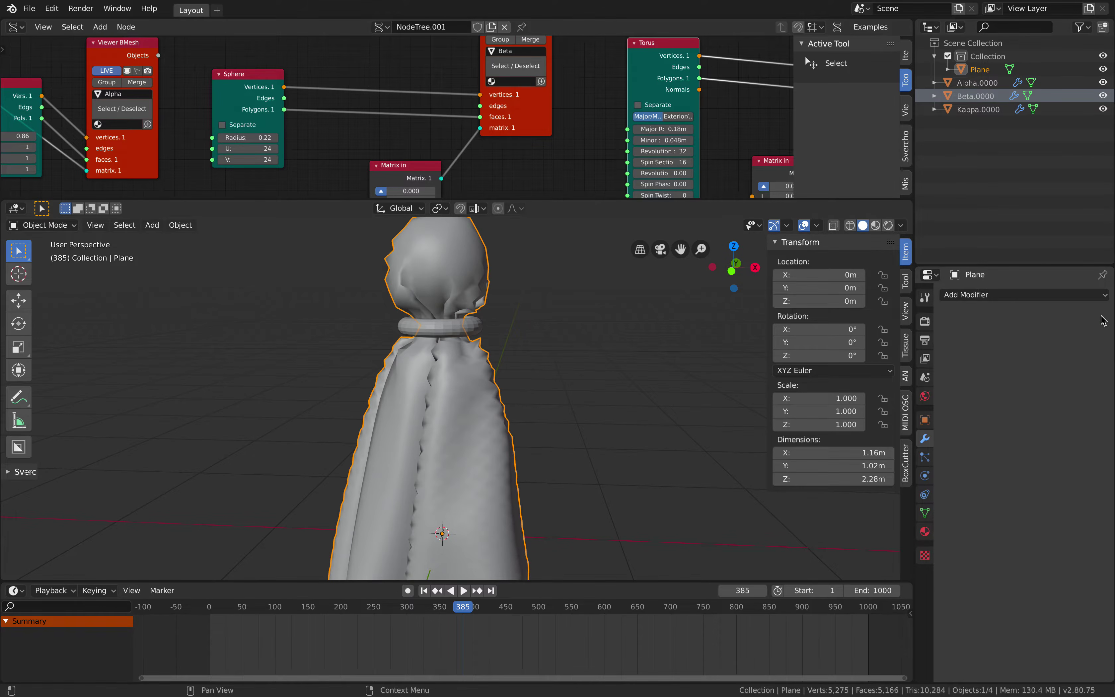
Switch the doll to Sculpt Mode and choose the Grab brush with a radius of 173 px.
click(57, 226)
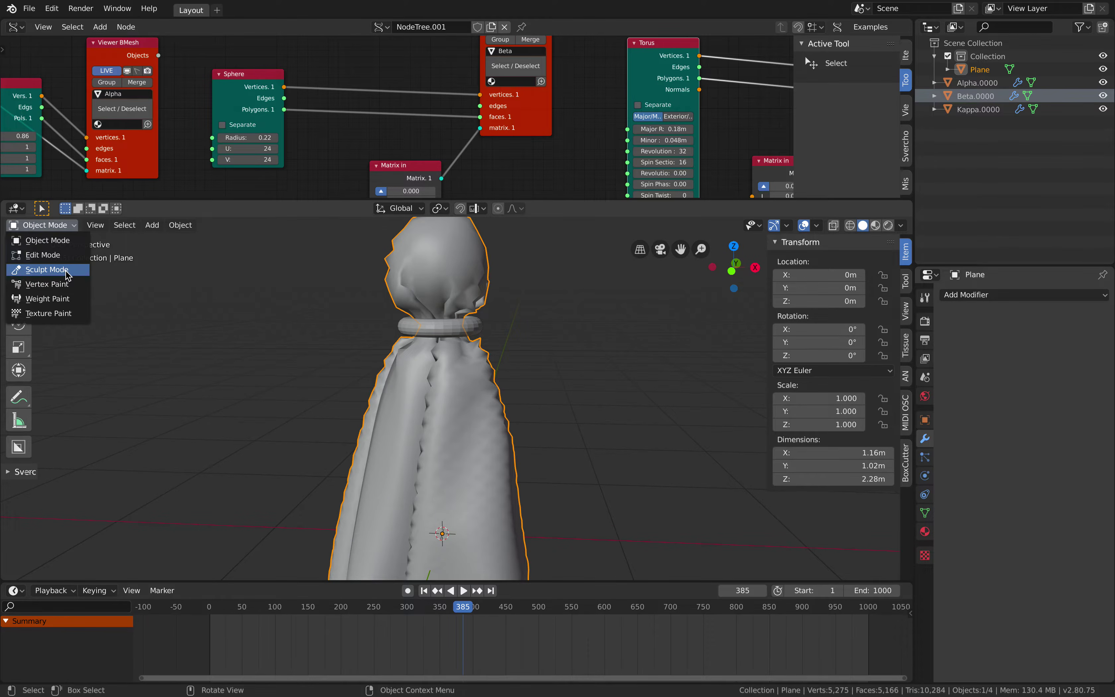
click(64, 272)
scroll(414, 338, down, 3)
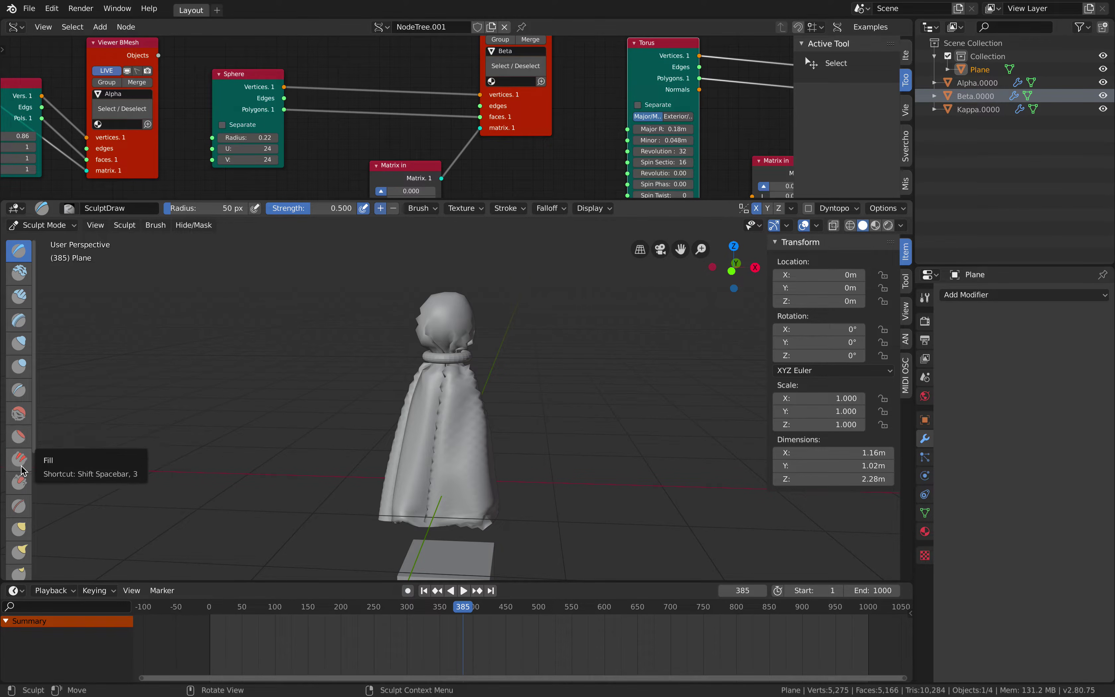
click(20, 532)
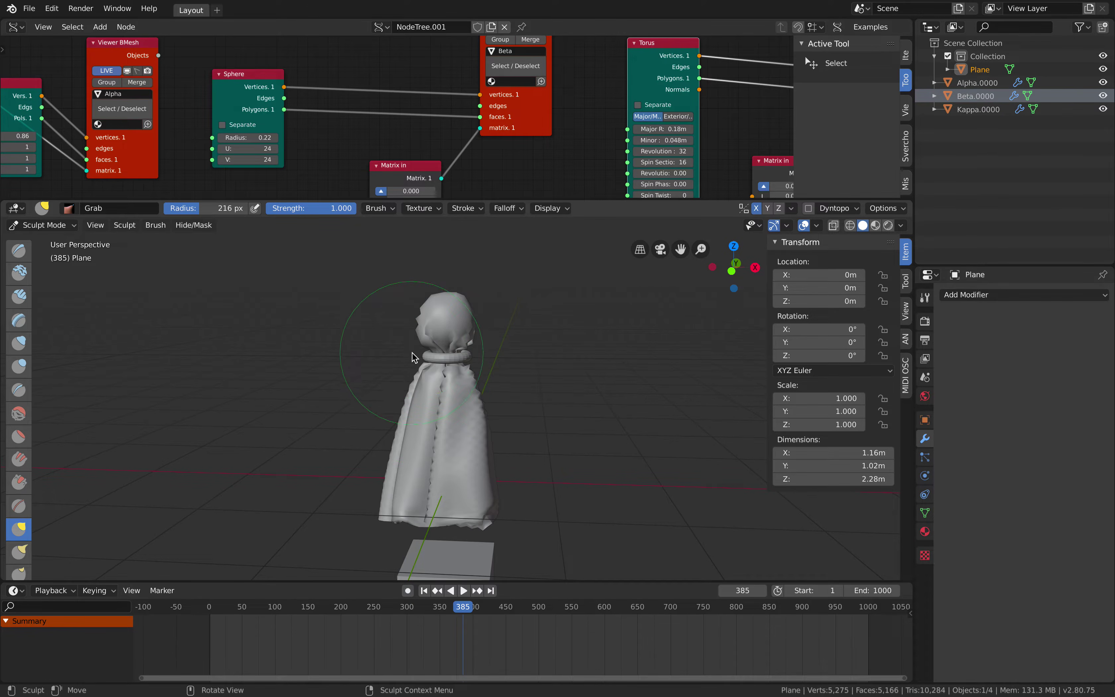
scroll(306, 319, up, 1)
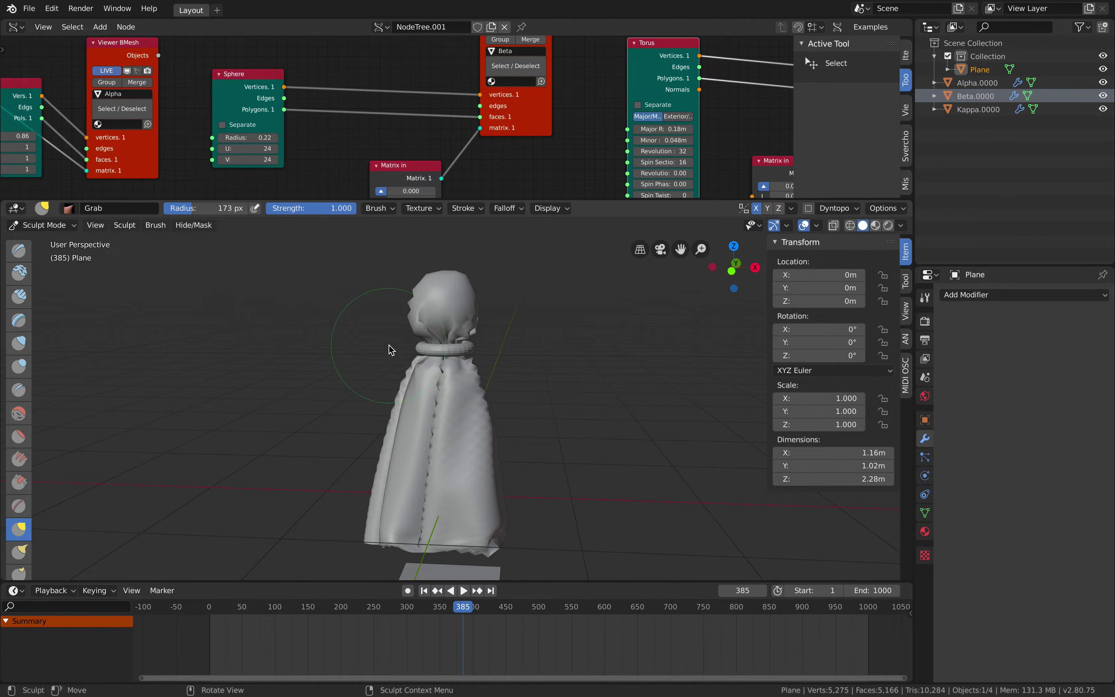
key(bracketleft)
Try a Grab stroke on the cloth below the neck ring and turn off X mirroring for sculpting.
scroll(408, 370, up, 3)
middle_drag(402, 355, 391, 351)
drag(391, 351, 378, 342)
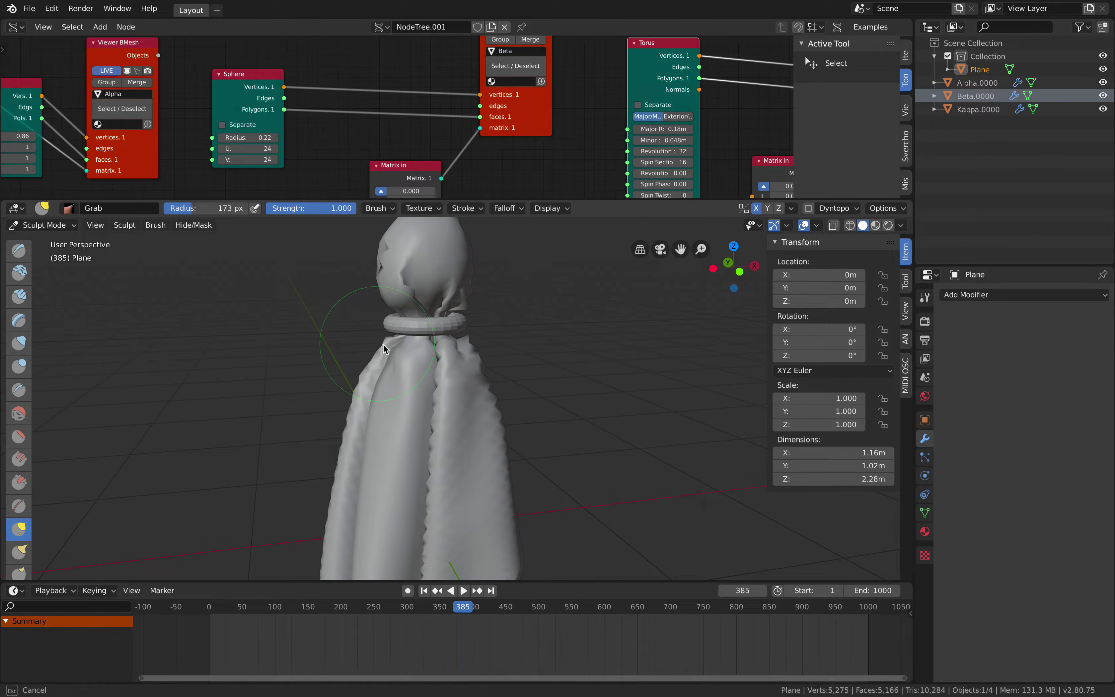
scroll(458, 361, down, 3)
drag(459, 345, 461, 351)
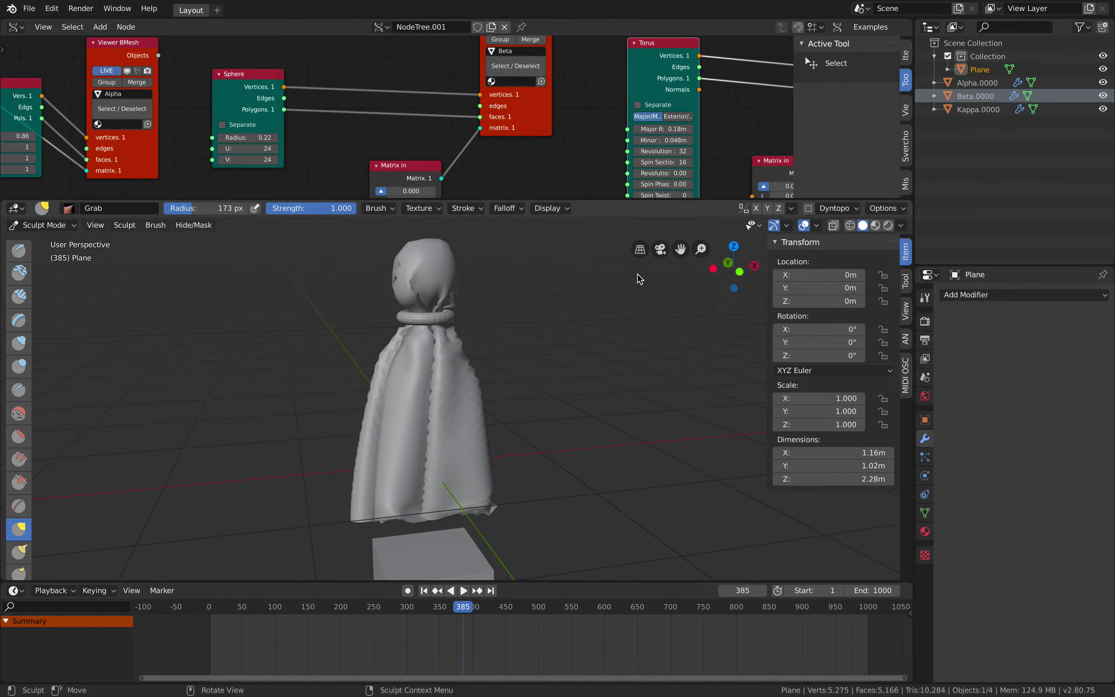
Use short Grab strokes to ease the jagged cloth folds around the doll's head.
scroll(373, 340, down, 2)
mouse_move(391, 359)
mouse_down()
mouse_move(449, 328)
mouse_move(406, 329)
mouse_move(448, 307)
mouse_up()
shift+middle_drag(451, 298, 420, 331)
scroll(420, 331, up, 3)
drag(388, 295, 384, 285)
drag(385, 281, 383, 285)
drag(389, 276, 387, 280)
drag(314, 275, 311, 277)
shift+middle_drag(311, 276, 319, 311)
drag(314, 287, 309, 283)
drag(312, 260, 315, 258)
drag(407, 283, 407, 255)
drag(395, 243, 397, 240)
scroll(406, 92, down, 3)
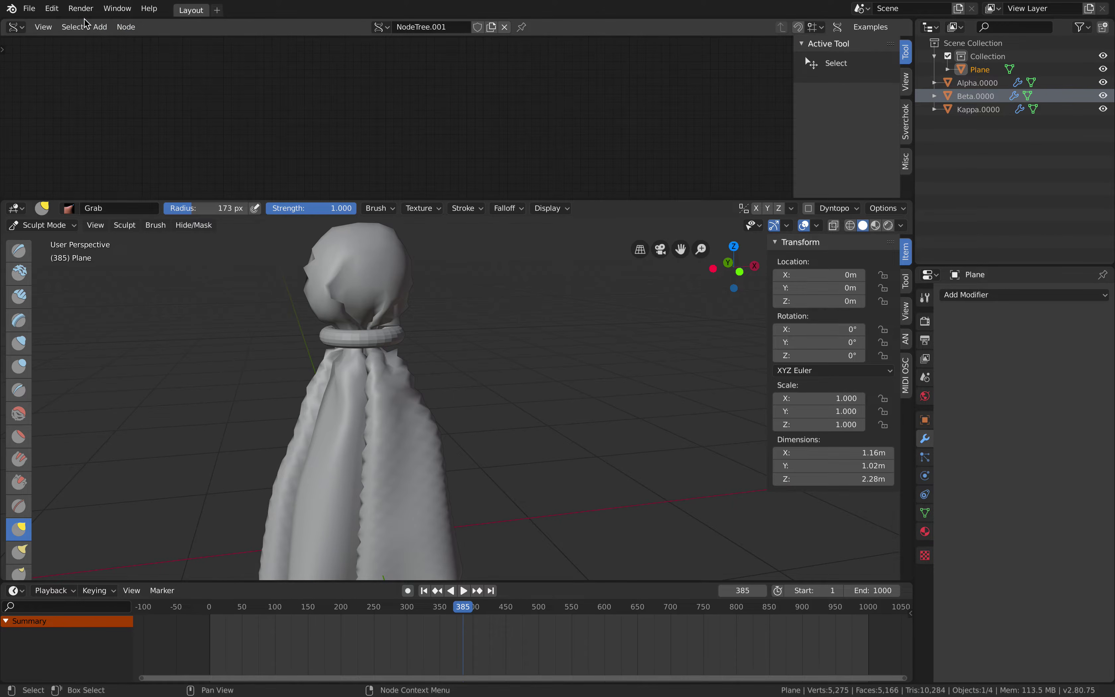
With the Sverchok node tree cleared, save the file as a new version.
click(29, 9)
click(111, 110)
click(1025, 59)
click(1072, 44)
Grab the skirt's hem near the bottom of the front folds and reshape its edge and corners.
middle_drag(456, 357, 450, 349)
shift+middle_drag(465, 455, 465, 381)
mouse_move(461, 435)
mouse_down()
mouse_move(471, 451)
mouse_move(316, 454)
mouse_up()
mouse_move(322, 464)
mouse_down()
mouse_move(360, 453)
mouse_move(328, 458)
mouse_up()
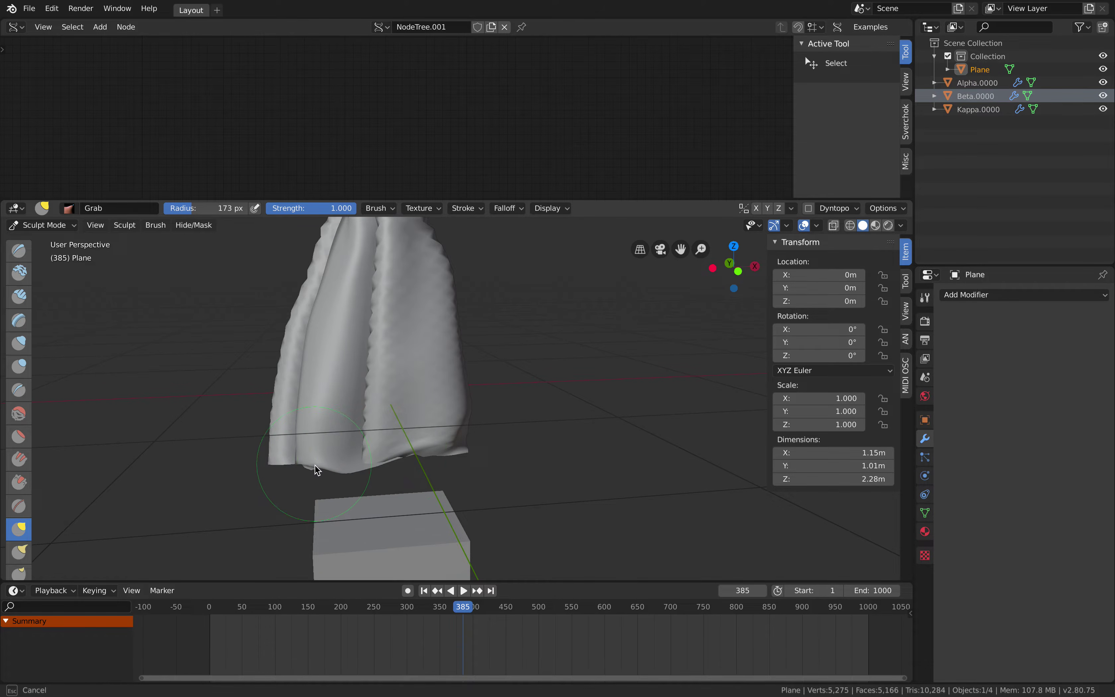
middle_drag(416, 457, 408, 451)
mouse_move(415, 461)
mouse_down()
mouse_move(324, 466)
mouse_move(461, 454)
mouse_up()
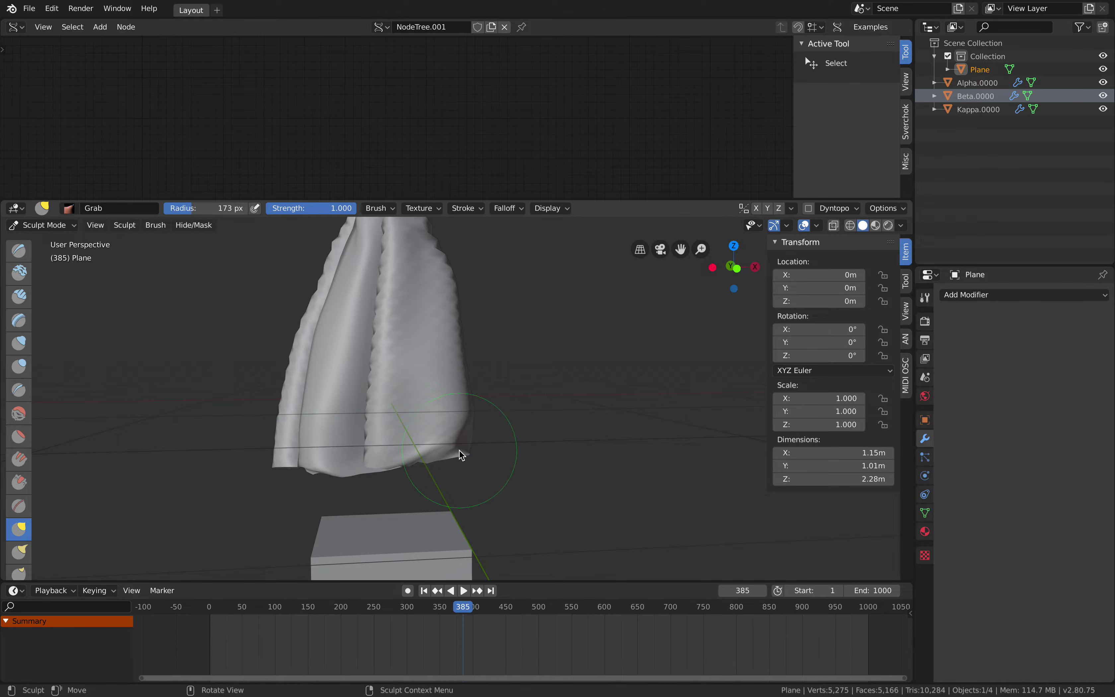
Use Grab to reshape the flared corner of the hem and the skirt side above it.
middle_drag(460, 452, 468, 307)
mouse_move(467, 307)
mouse_down()
mouse_move(458, 314)
mouse_move(446, 286)
mouse_up()
mouse_move(466, 333)
mouse_down()
mouse_move(468, 379)
mouse_move(463, 335)
mouse_up()
scroll(467, 440, down, 2)
drag(469, 448, 463, 458)
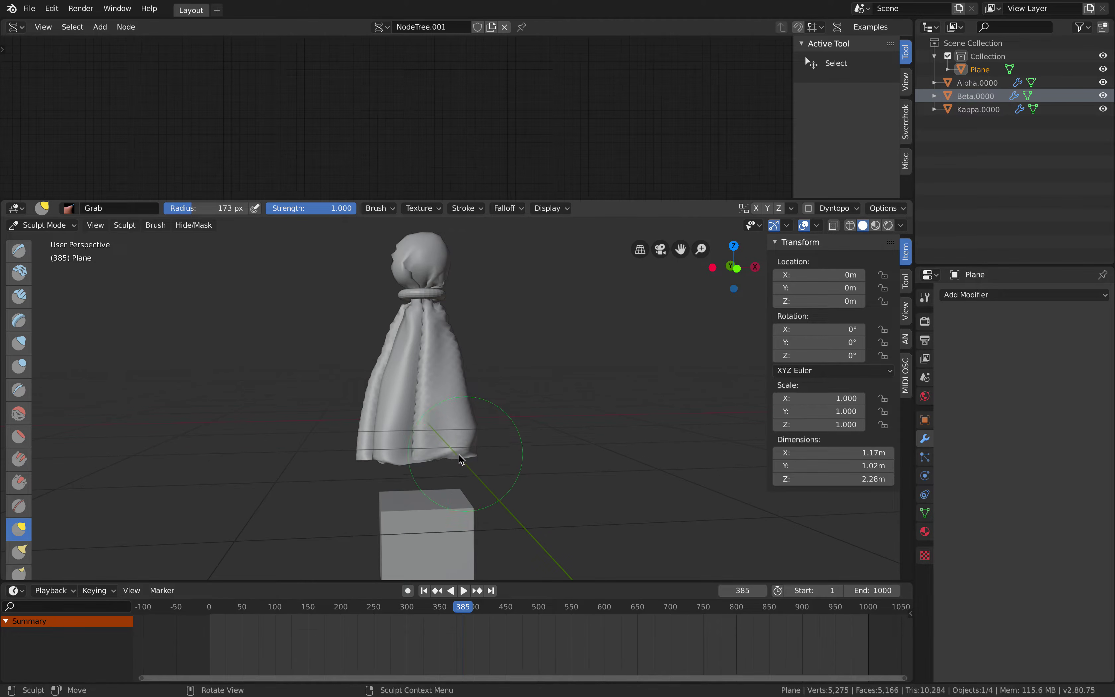
drag(411, 460, 411, 459)
View the doll from another side and adjust its neck and skirt folds with Grab strokes.
mouse_move(365, 394)
middle_down()
mouse_move(436, 403)
mouse_move(393, 323)
middle_up()
mouse_move(393, 322)
mouse_down()
mouse_move(388, 305)
mouse_move(378, 308)
mouse_up()
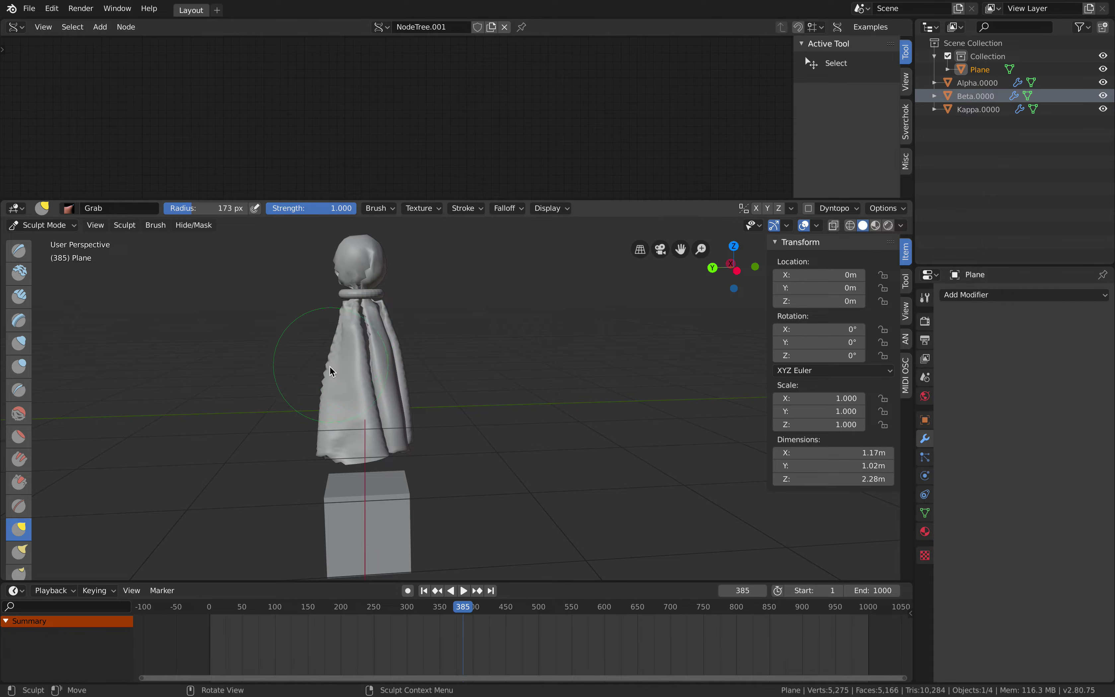
shift+middle_drag(343, 312, 370, 352)
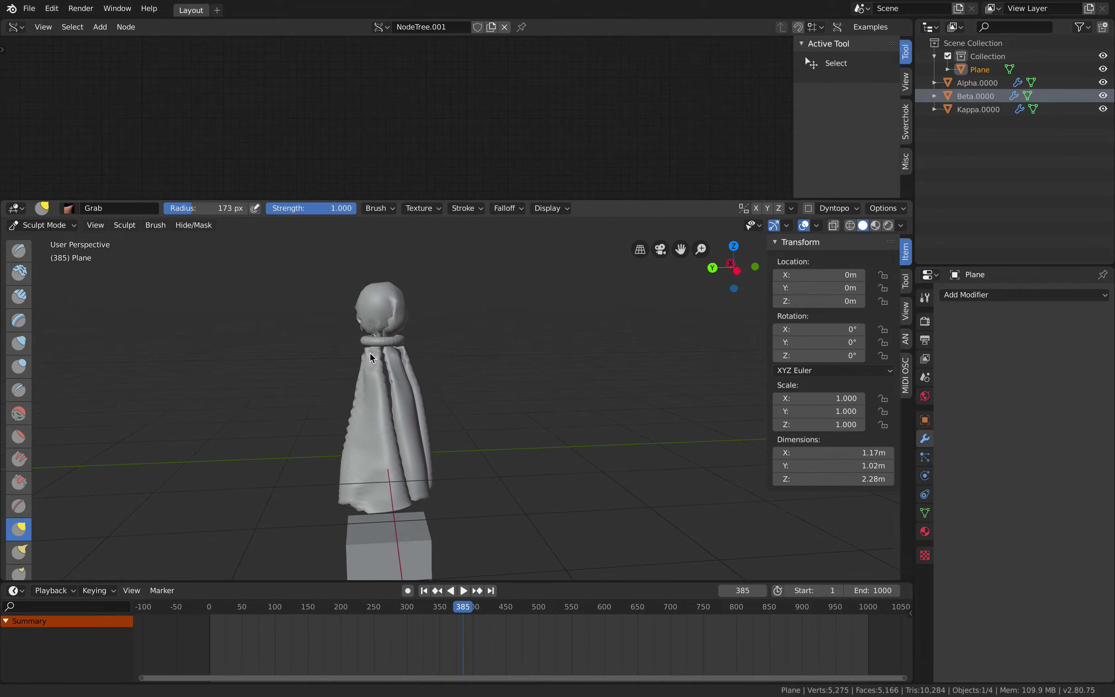
scroll(398, 341, up, 1)
drag(394, 342, 392, 341)
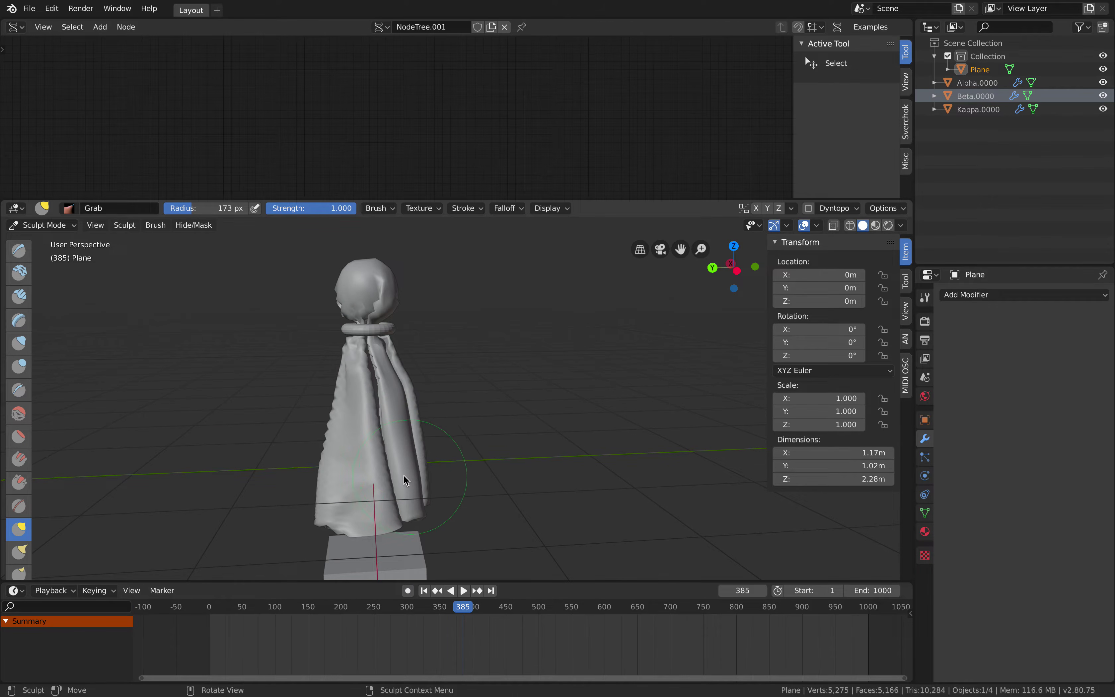
shift+middle_drag(404, 475, 386, 426)
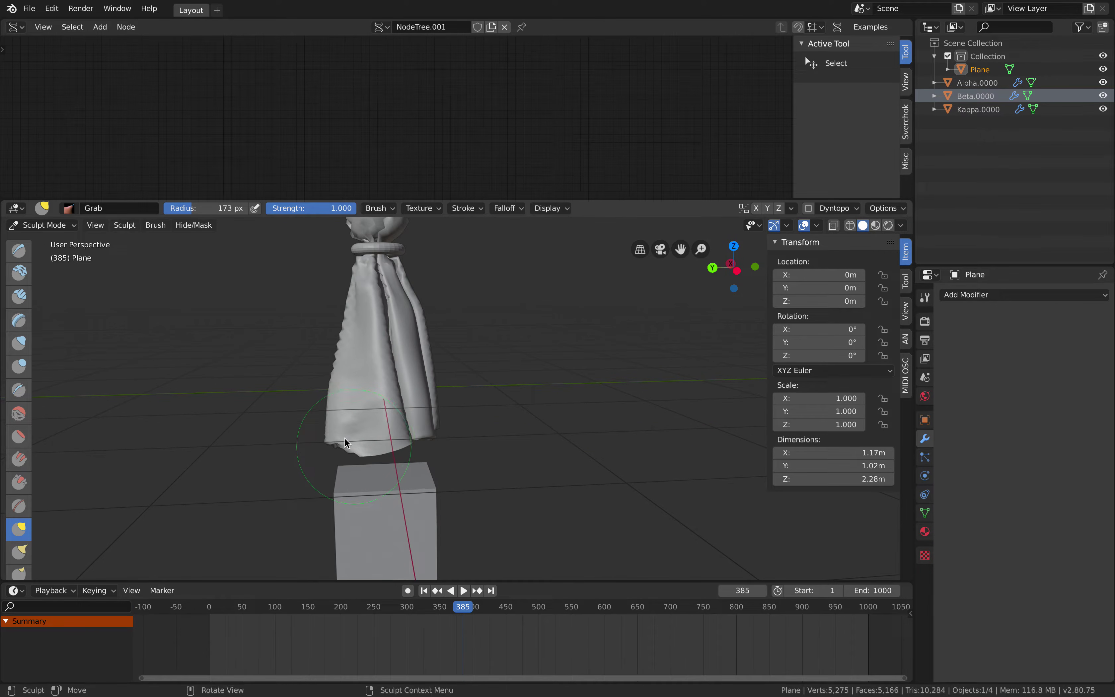
drag(341, 371, 337, 370)
scroll(423, 406, down, 1)
drag(426, 373, 419, 323)
middle_drag(410, 282, 398, 297)
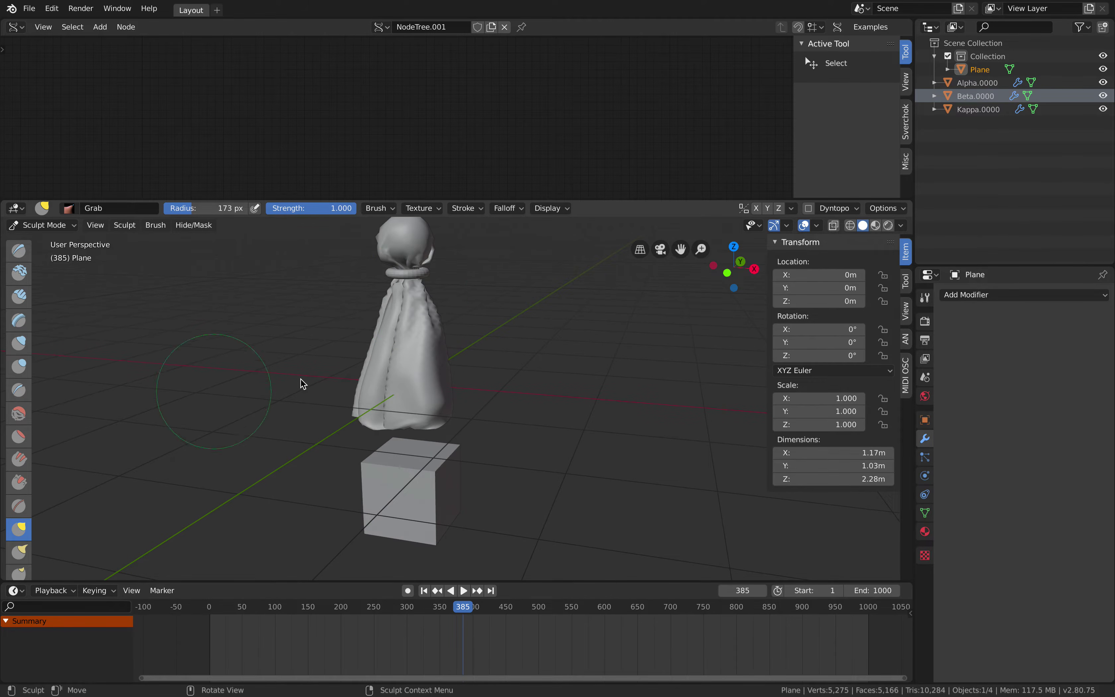
Return to Object Mode and delete the box collider below the doll.
click(42, 225)
click(36, 242)
click(411, 515)
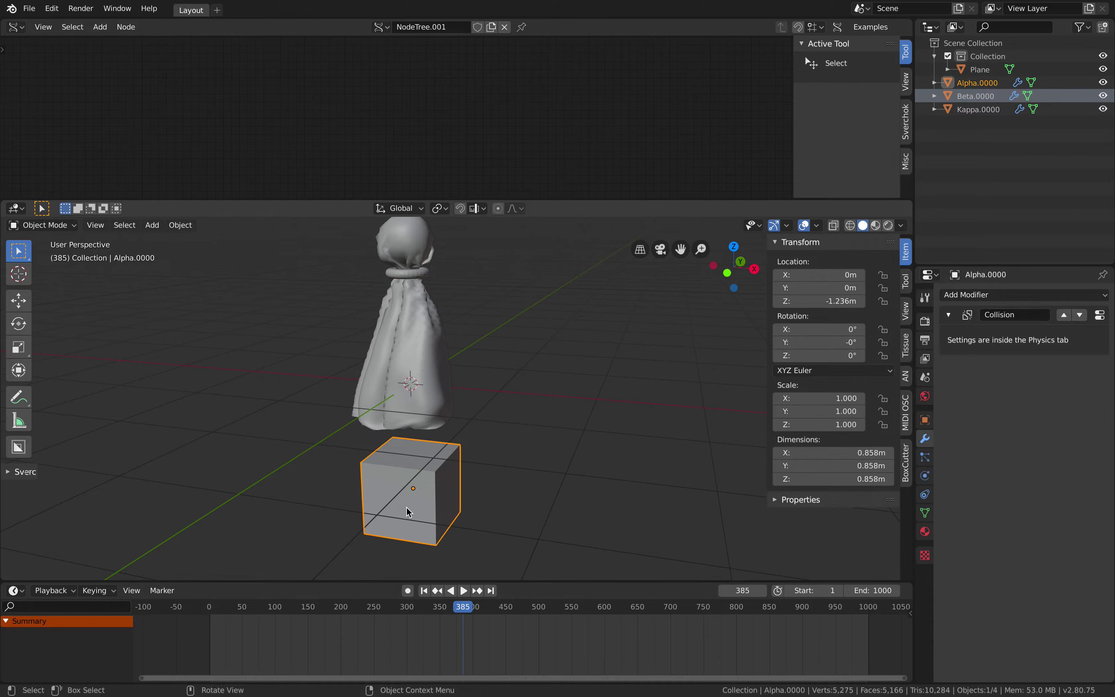
key(Delete)
middle_drag(580, 401, 543, 369)
Scale the neck torus to about 0.719 and nudge it slightly to center it on the neck.
click(964, 96)
middle_drag(656, 318, 651, 326)
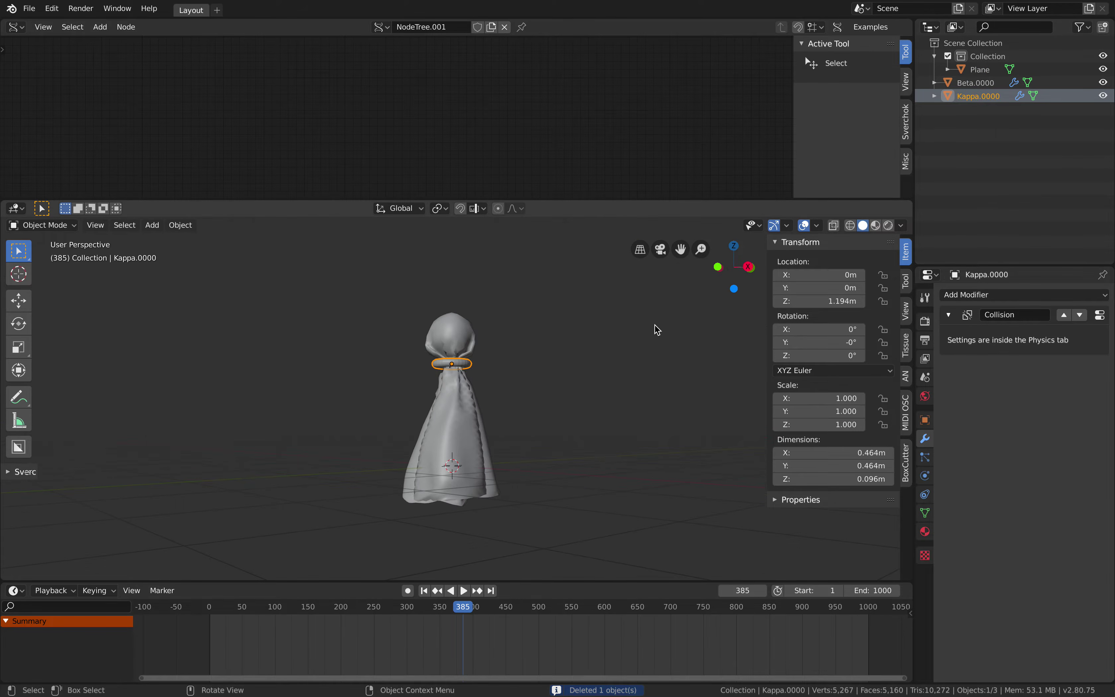
scroll(463, 391, up, 5)
key(s)
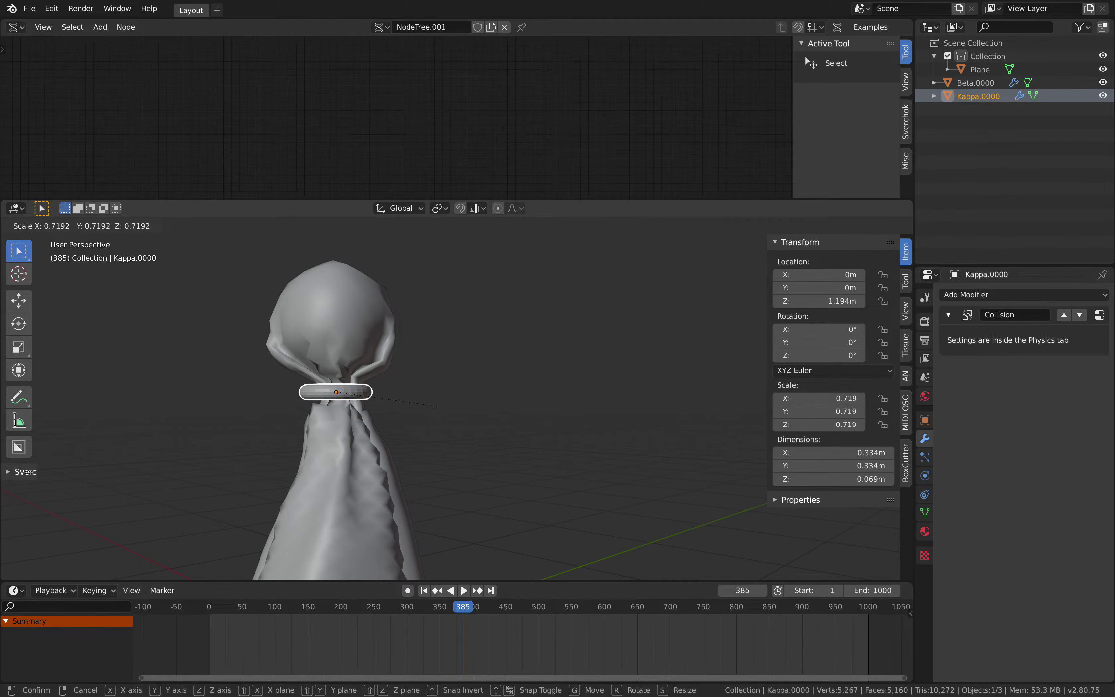
click(433, 405)
click(434, 405)
Add a Displace modifier to the neck torus with a strength of -0.060 to thin the ring.
shift+middle_drag(510, 385, 559, 376)
scroll(560, 376, up, 1)
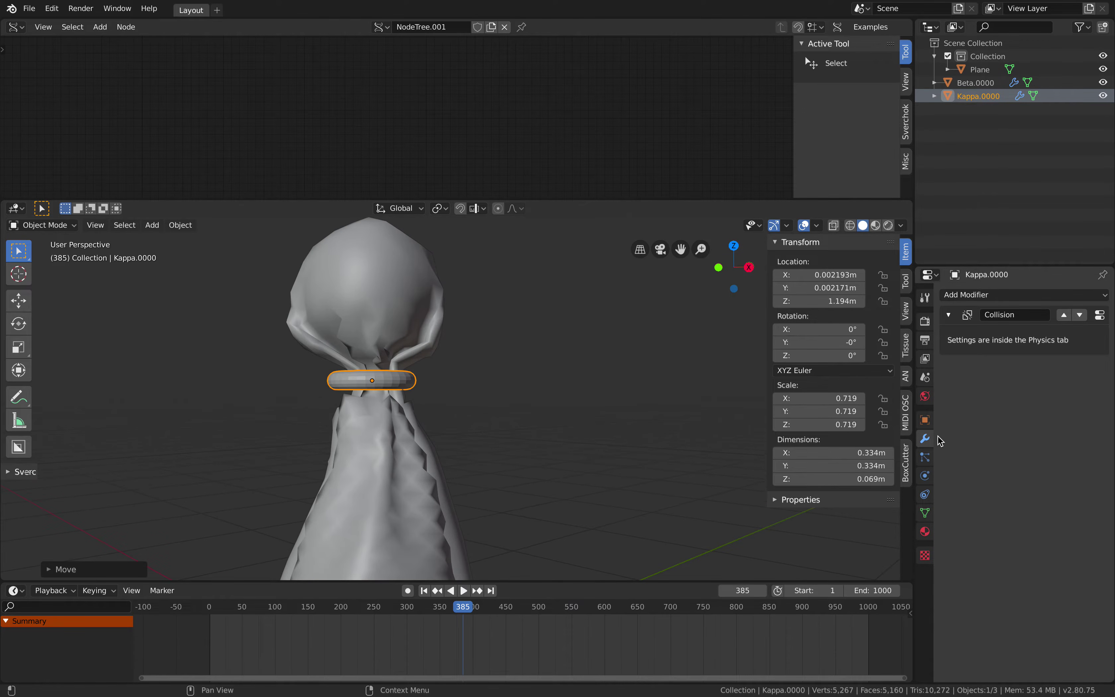
click(1011, 304)
click(956, 368)
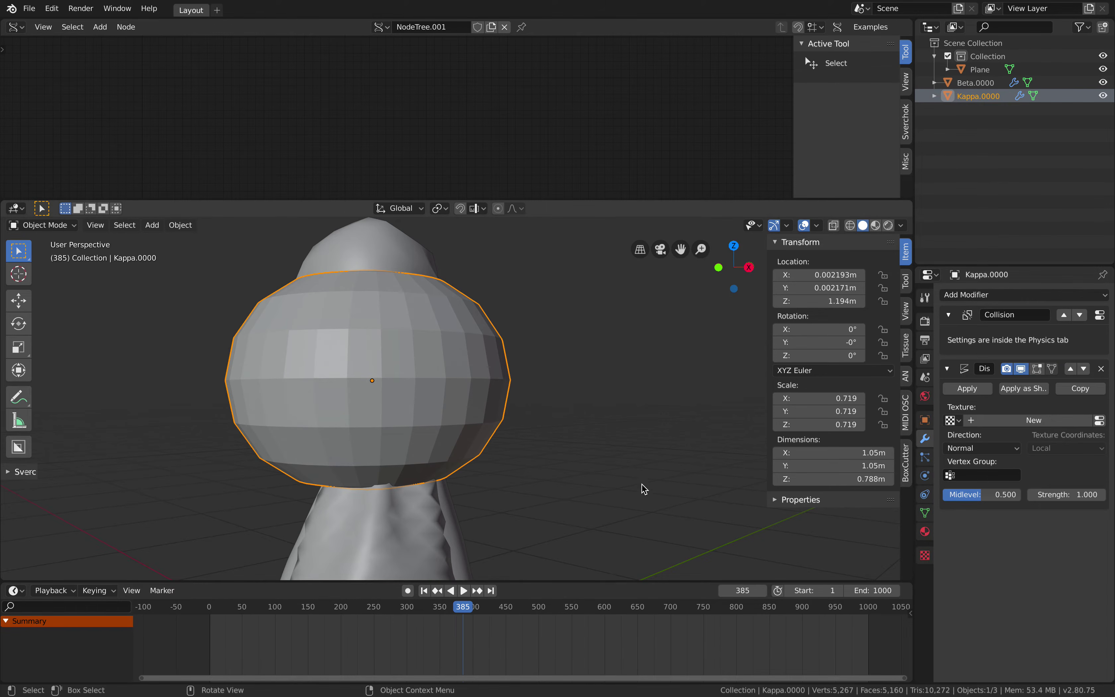
drag(1082, 496, 1058, 495)
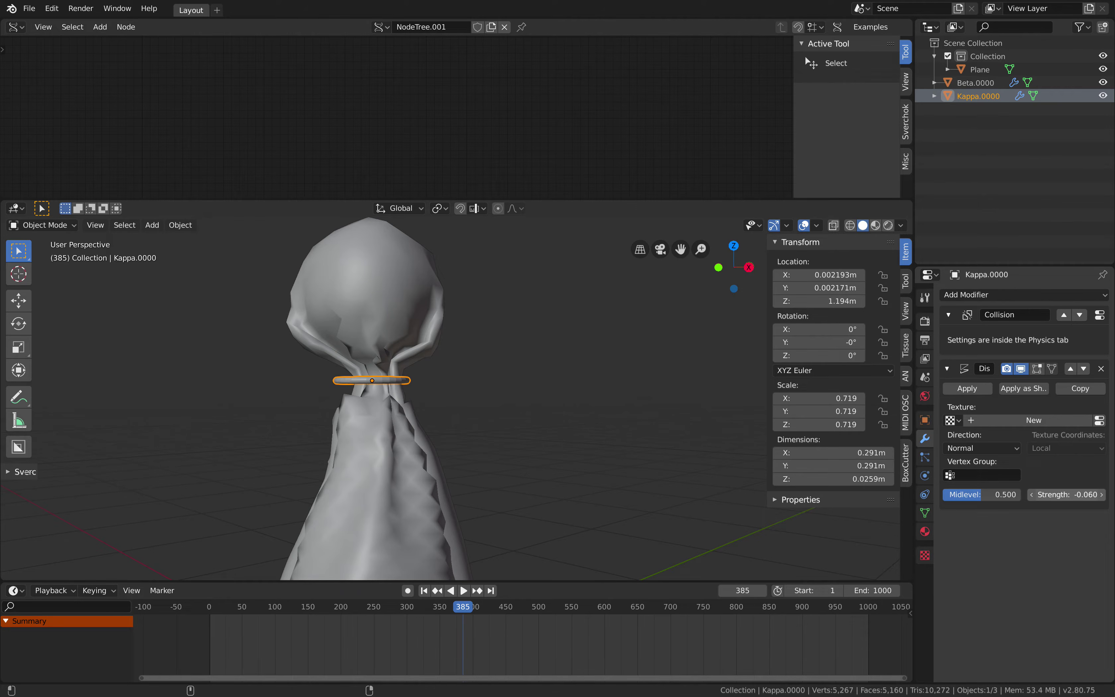
middle_drag(459, 383, 371, 374)
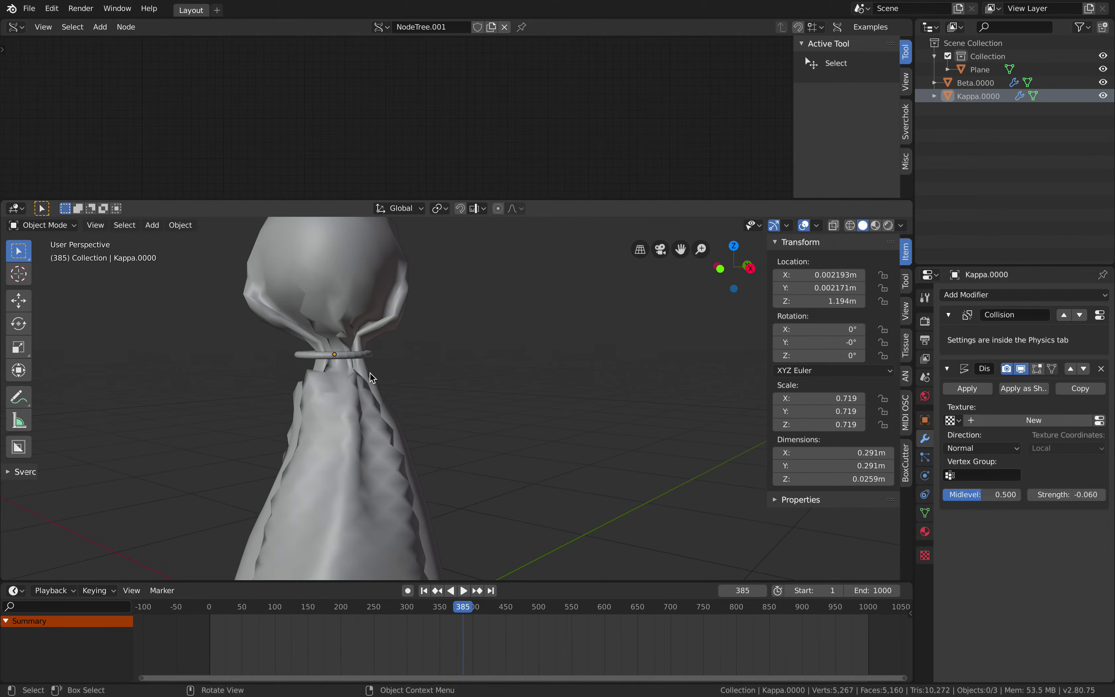
Move the thin neck ring and duplicate it twice, rotating the copies slightly to form a stack of three.
key(g)
click(402, 358)
key(shift+d)
click(404, 363)
key(r)
click(404, 366)
key(shift+d)
click(405, 373)
key(r)
click(376, 362)
Reposition the duplicated neck rings closer together and tilt the middle ring slightly.
scroll(376, 361, up, 4)
key(g)
click(418, 359)
click(416, 355)
key(g)
click(417, 354)
key(r)
click(429, 334)
Move the top neck ring into place and scale it to about 0.706.
click(424, 336)
key(g)
click(424, 331)
key(s)
click(419, 359)
Nudge the middle ring and move and rotate the bottom ring so the three stack tightly.
click(421, 358)
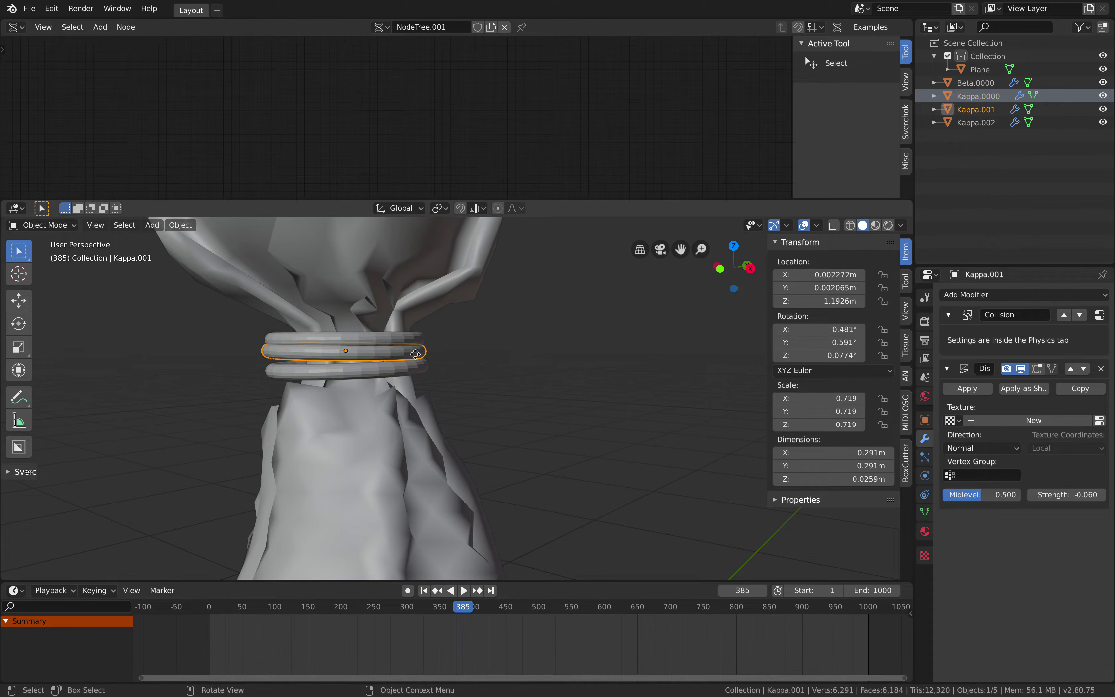
key(g)
click(429, 365)
click(420, 371)
key(g)
click(433, 369)
key(r)
click(444, 372)
Select all three neck rings and apply Shade Smooth.
shift+click(424, 354)
shift+click(422, 339)
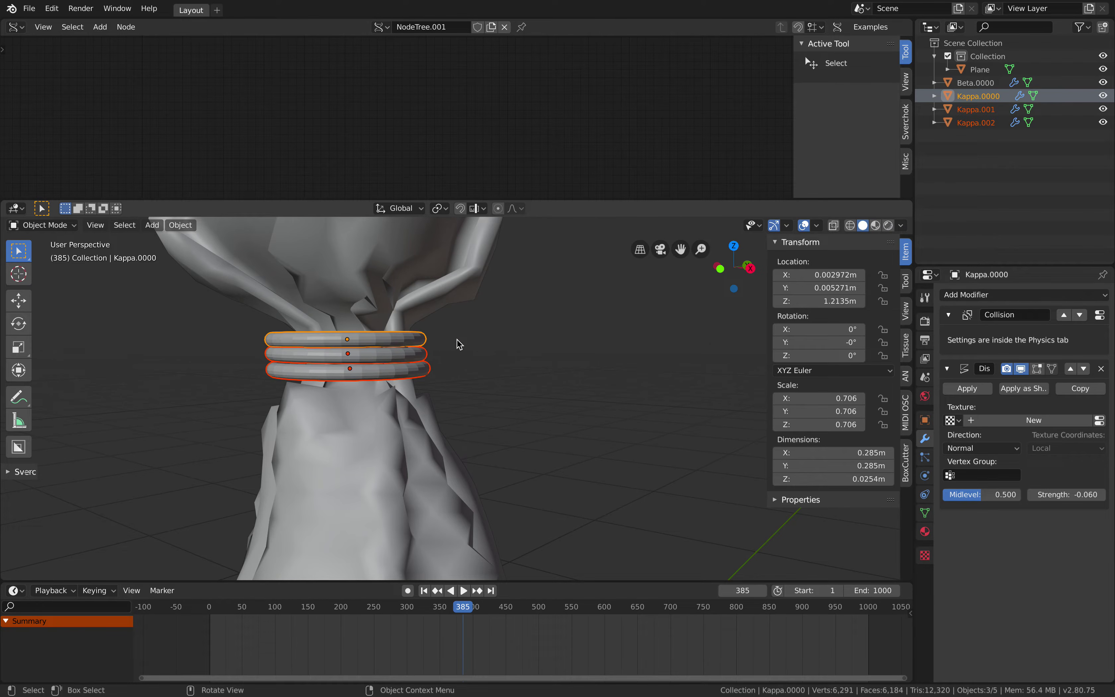
key(F3)
text(smoo)
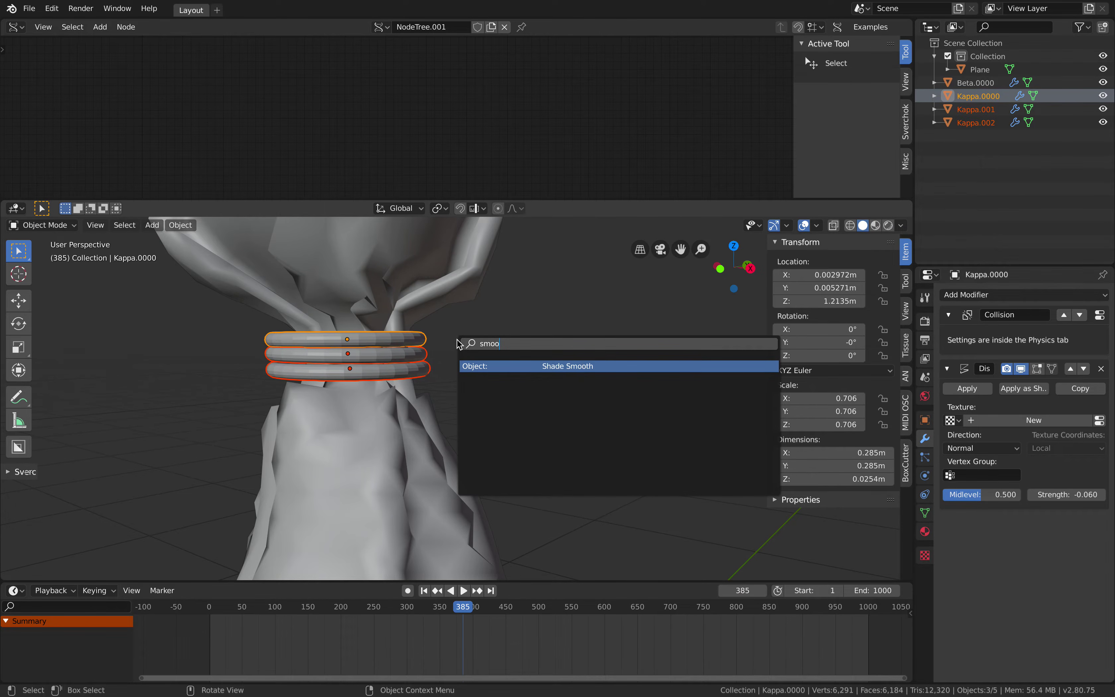
key(Return)
Create a new material on the top neck ring with a red base color.
click(926, 531)
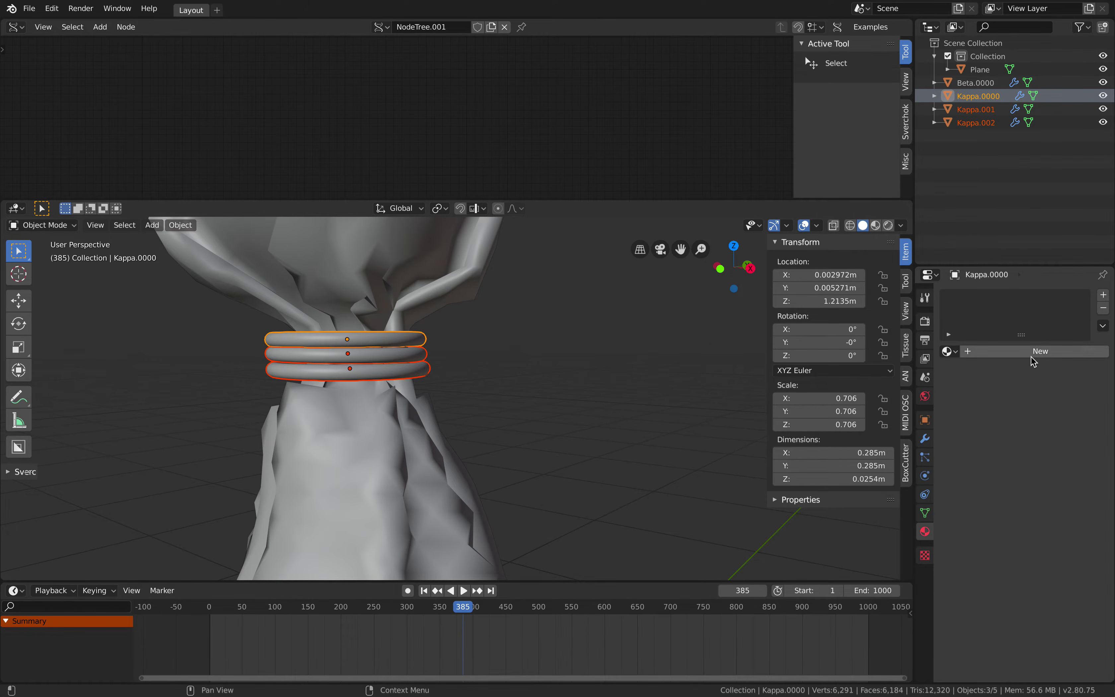
click(1033, 351)
click(1044, 487)
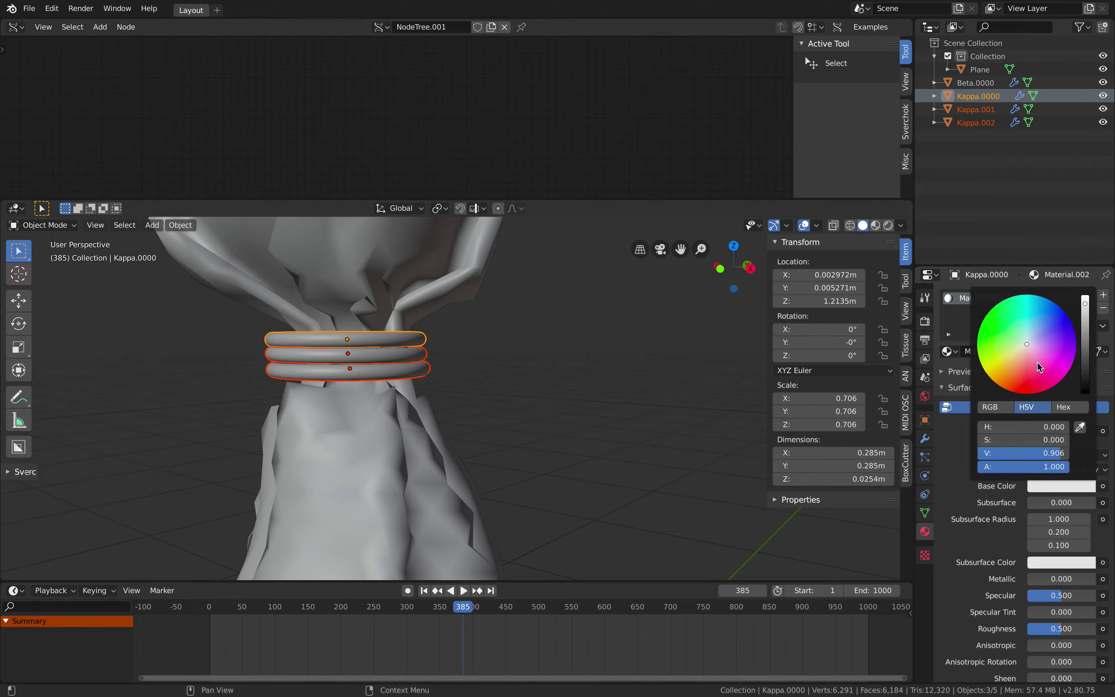
drag(1037, 363, 1023, 394)
Link the top ring's red material to the other two selected rings.
middle_drag(633, 362, 605, 351)
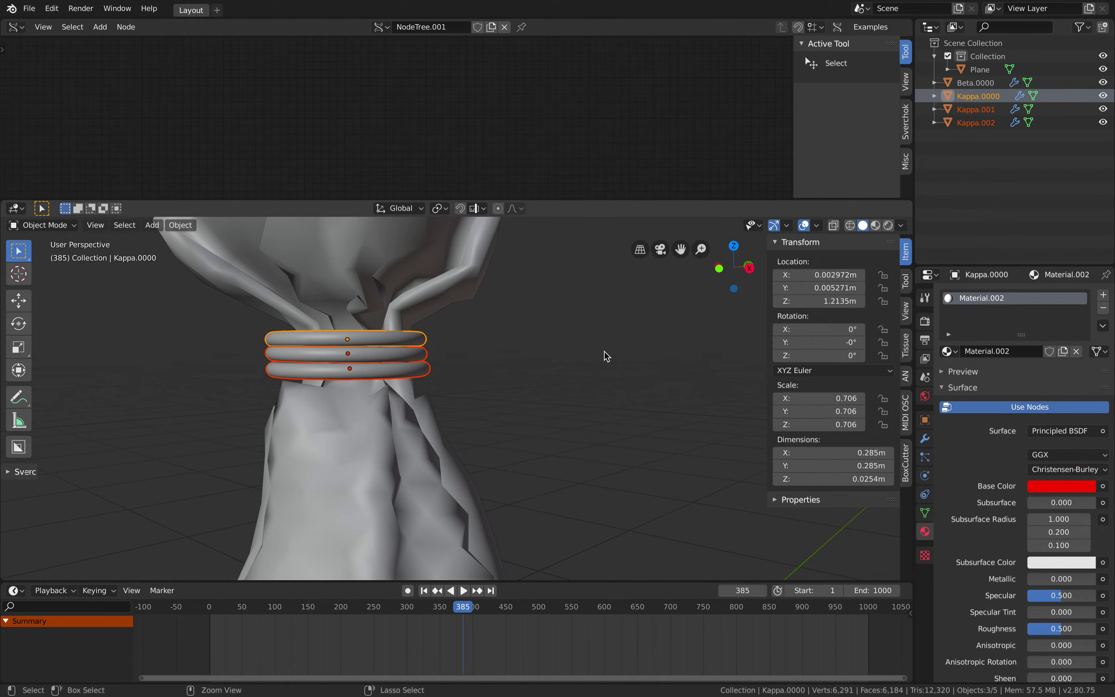
key(ctrl+l)
click(602, 390)
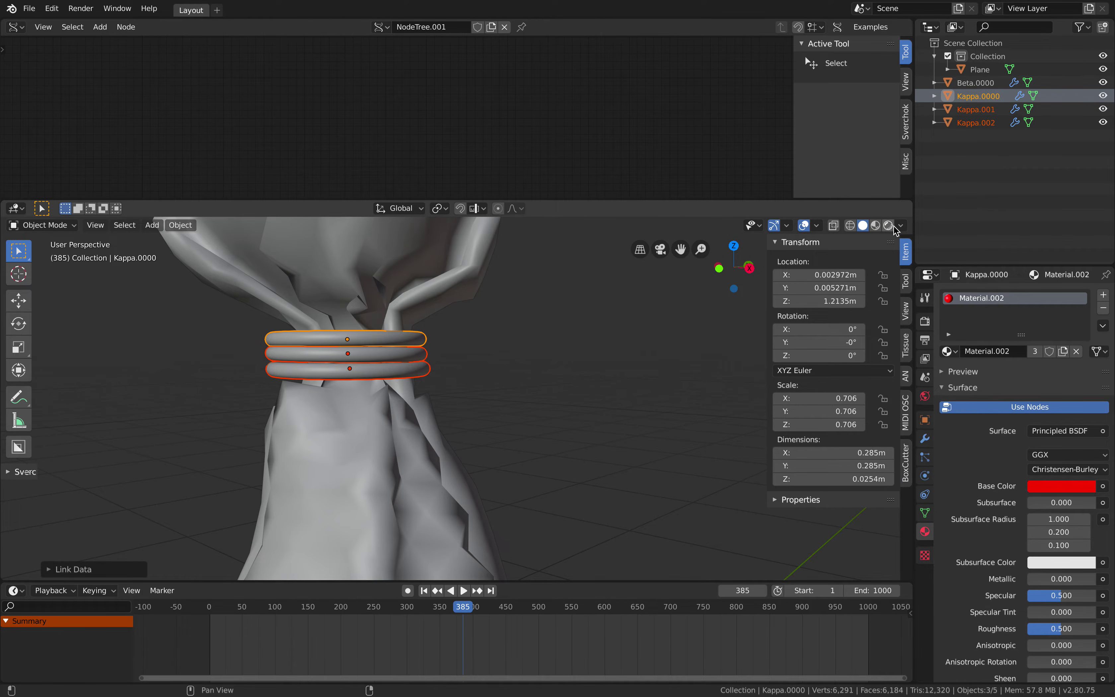
Set the ring material's viewport display color to red.
scroll(1014, 553, down, 15)
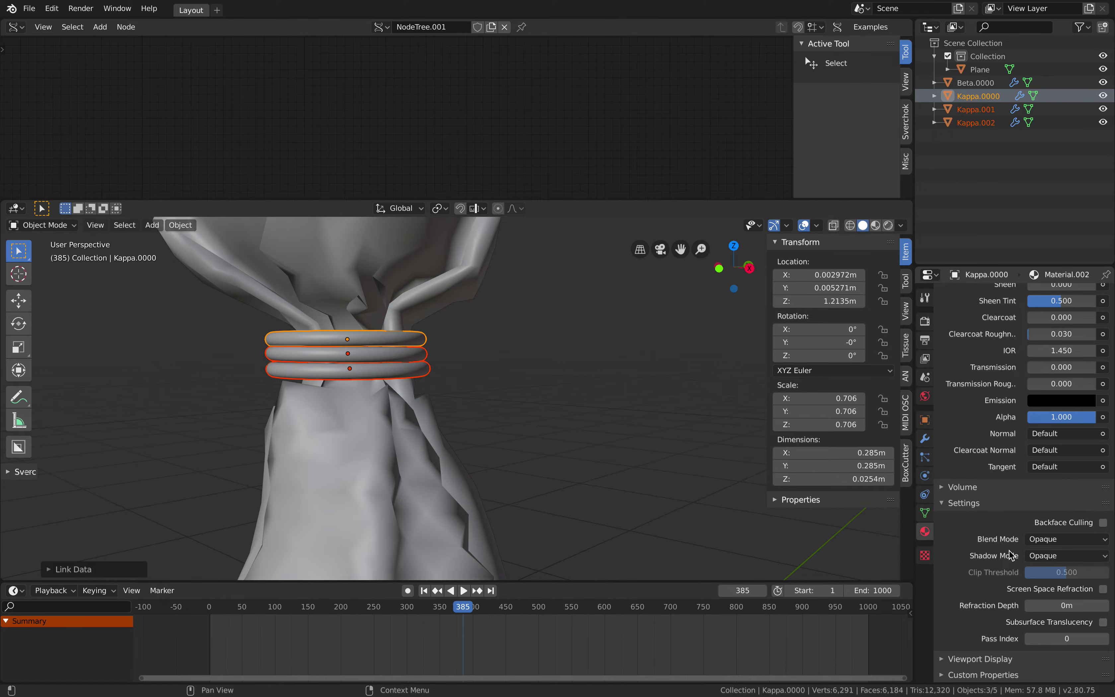
click(968, 659)
scroll(1020, 655, down, 2)
click(1037, 652)
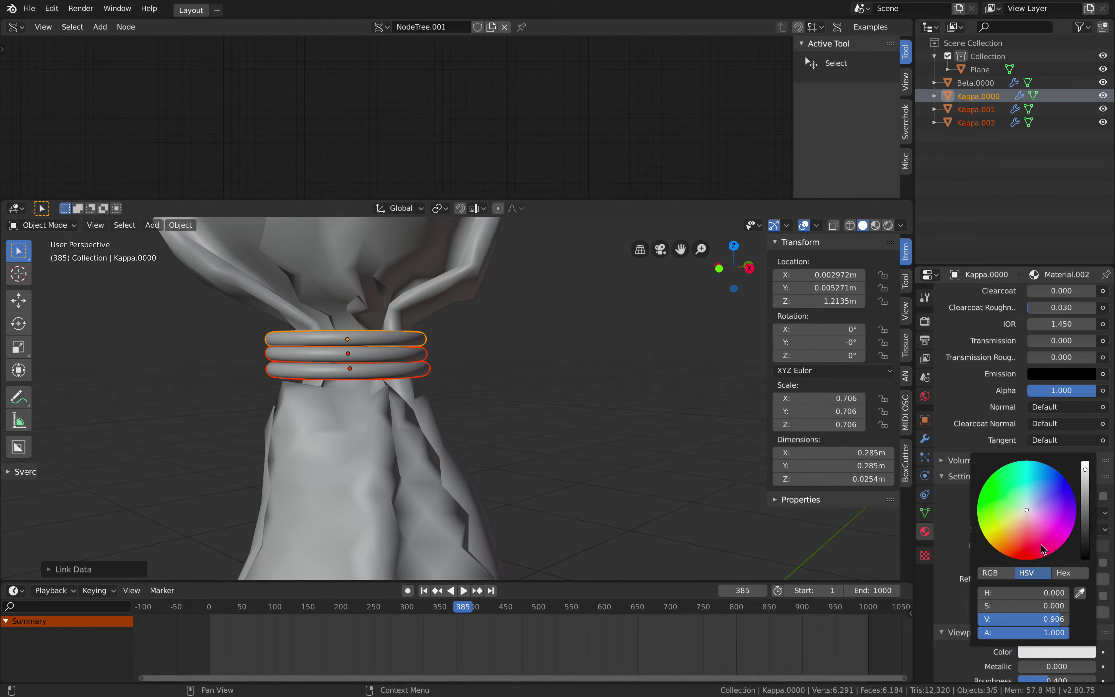
drag(1041, 546, 1029, 549)
Enable Cavity in the viewport shading options.
click(901, 226)
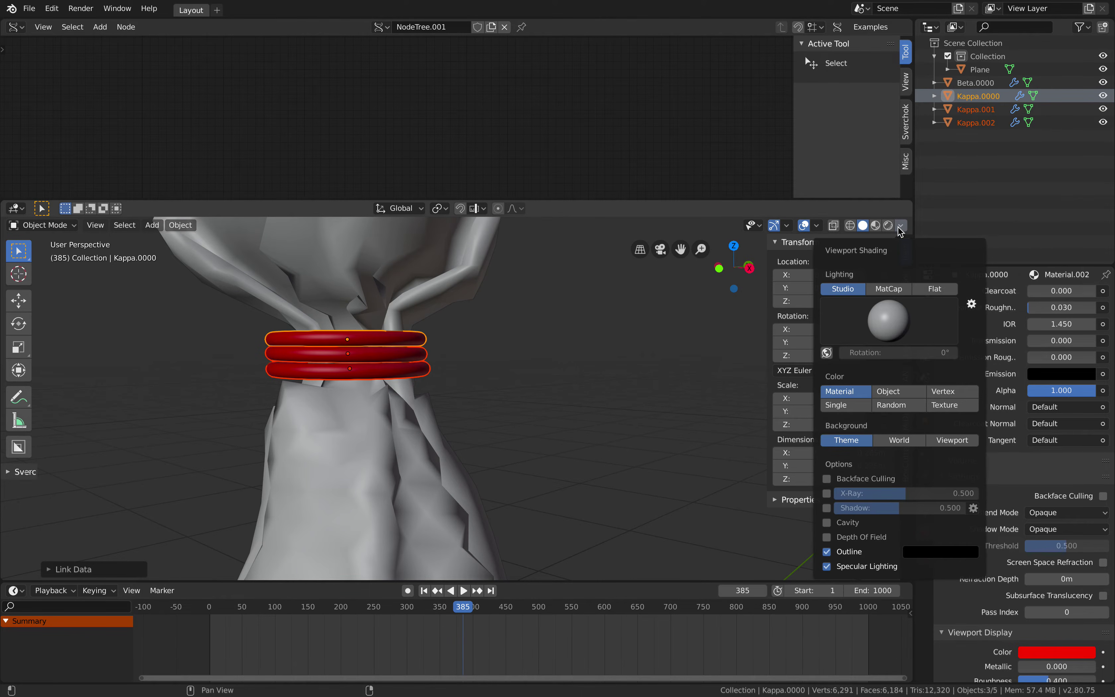
click(827, 523)
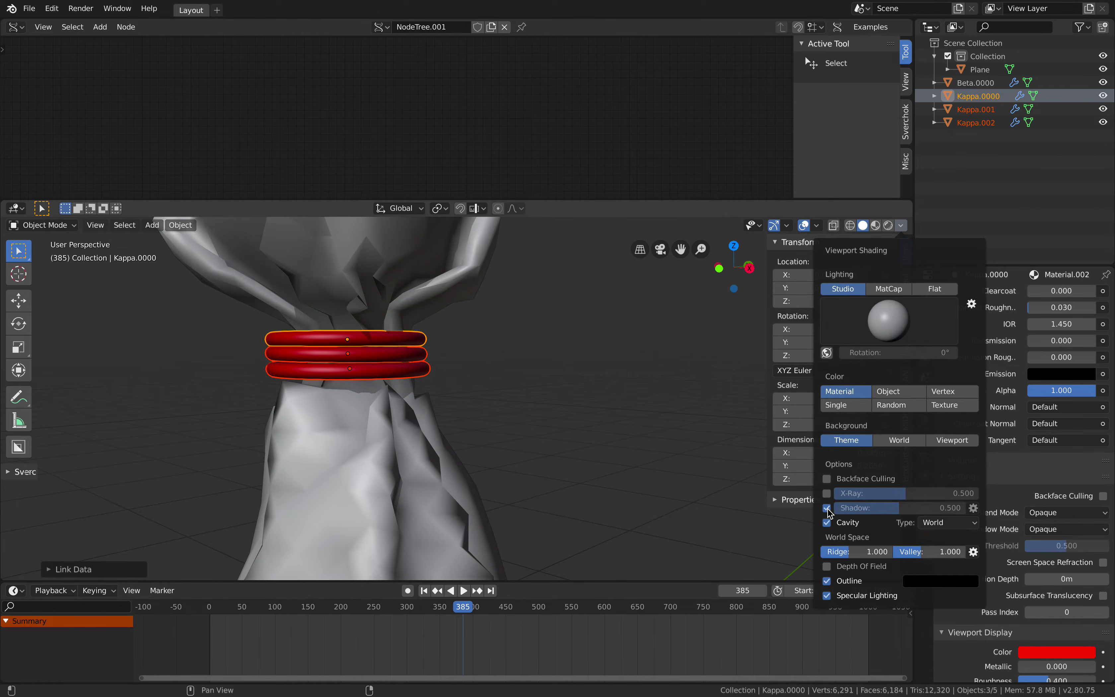
scroll(492, 360, down, 4)
Add a level 2 Subdivision Surface modifier to the cloth doll and save the file.
key(a)
click(468, 343)
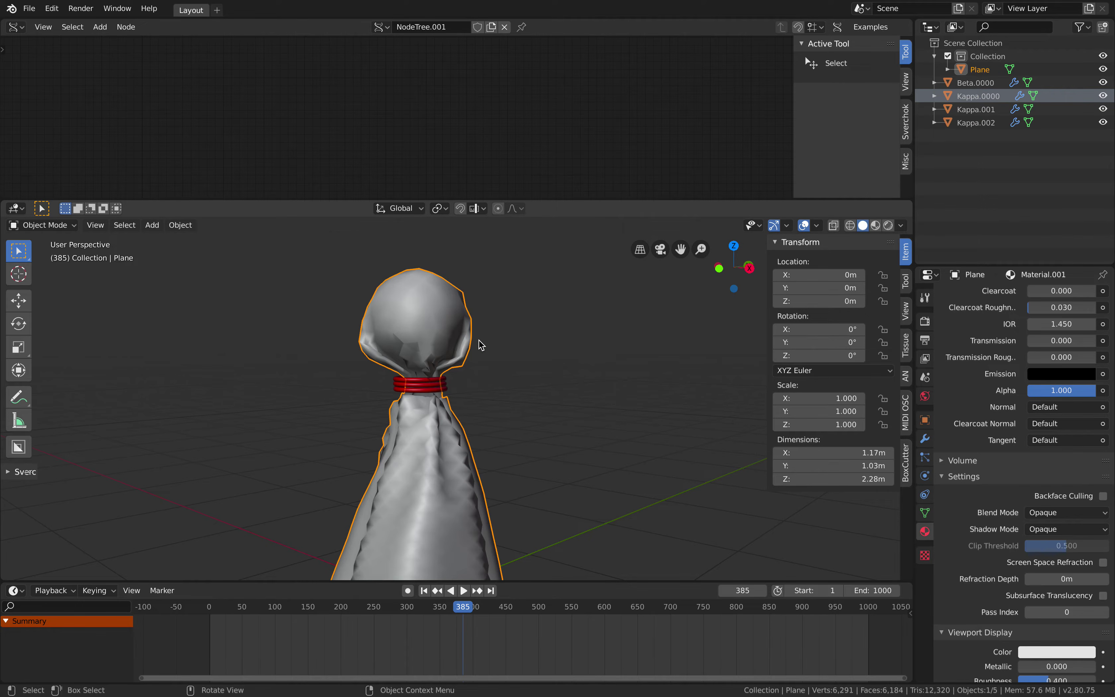
key(ctrl+2)
mouse_move(480, 346)
middle_down()
mouse_move(476, 355)
mouse_move(385, 360)
mouse_move(532, 353)
mouse_move(480, 331)
middle_up()
key(ctrl+s)
Nudge the neck rings individually so they stack slightly unevenly around the smoothed cloth neck.
click(509, 343)
scroll(479, 337, up, 6)
drag(452, 369, 453, 371)
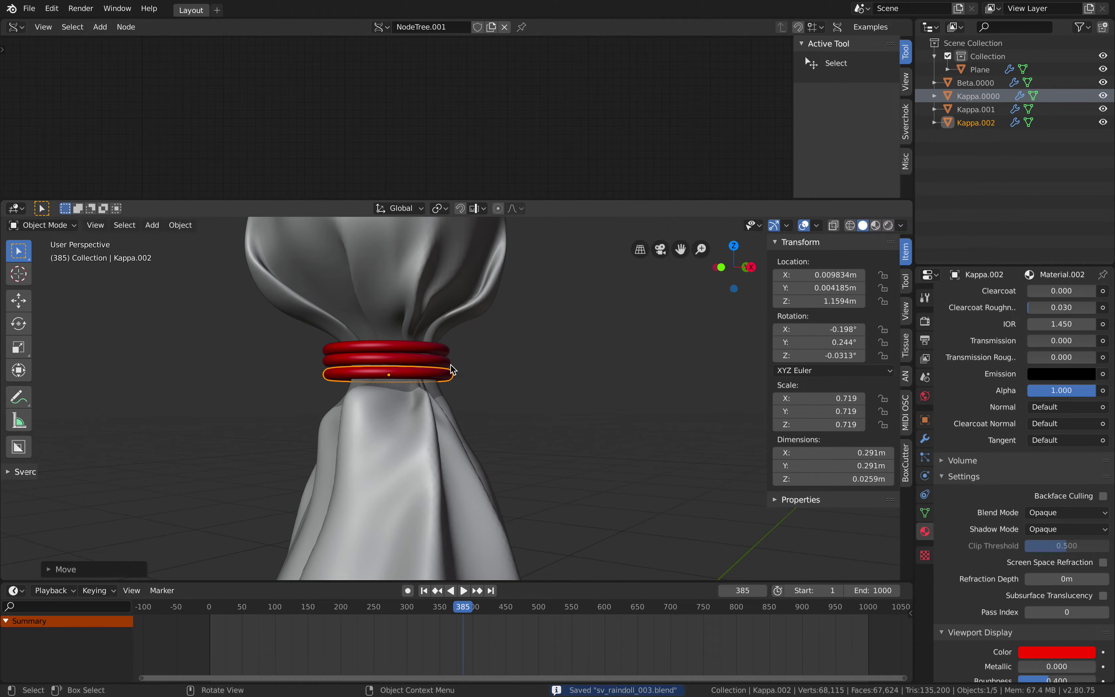
click(449, 356)
key(g)
click(449, 357)
click(448, 354)
key(g)
click(459, 351)
key(g)
click(458, 355)
scroll(475, 350, down, 2)
middle_drag(475, 351, 489, 330)
click(485, 363)
scroll(485, 349, down, 2)
Switch the cloth doll to Texture Paint mode and add a blank 1024 × 1024 px Base Color paint slot to Material.001.
click(463, 339)
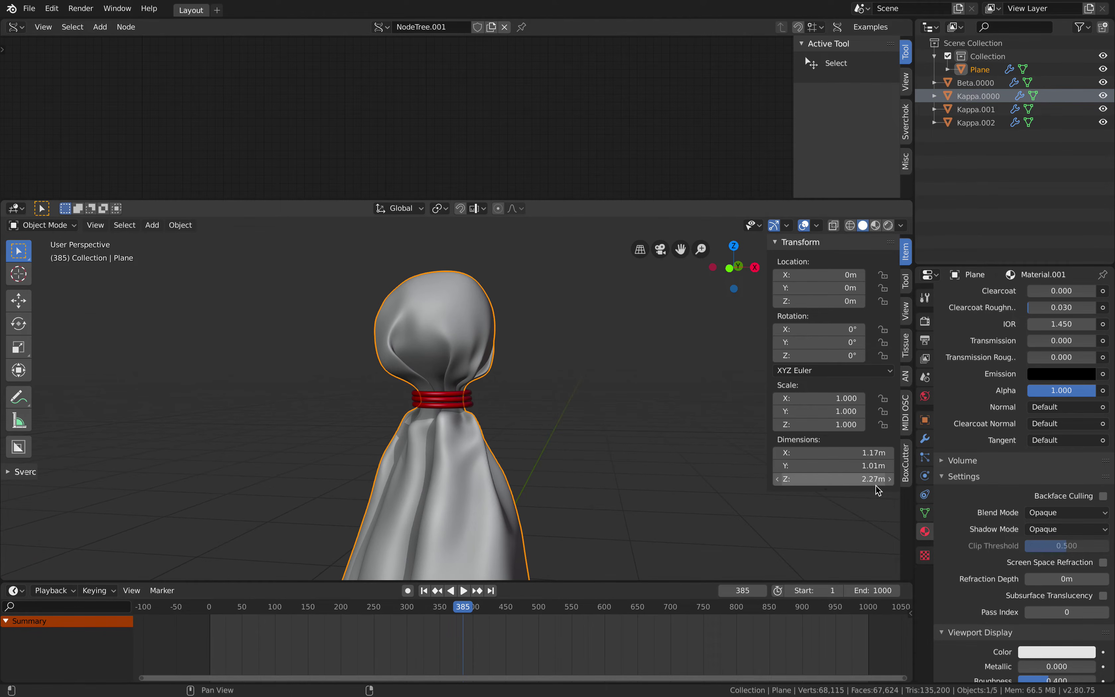
click(43, 225)
click(63, 318)
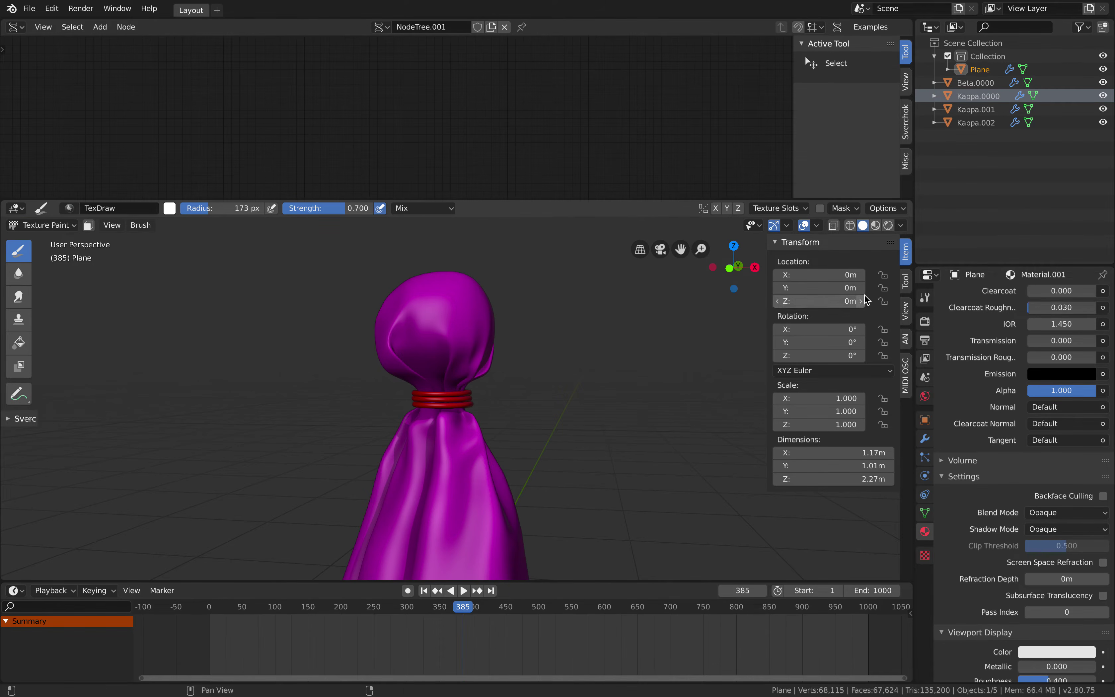
click(907, 279)
click(859, 313)
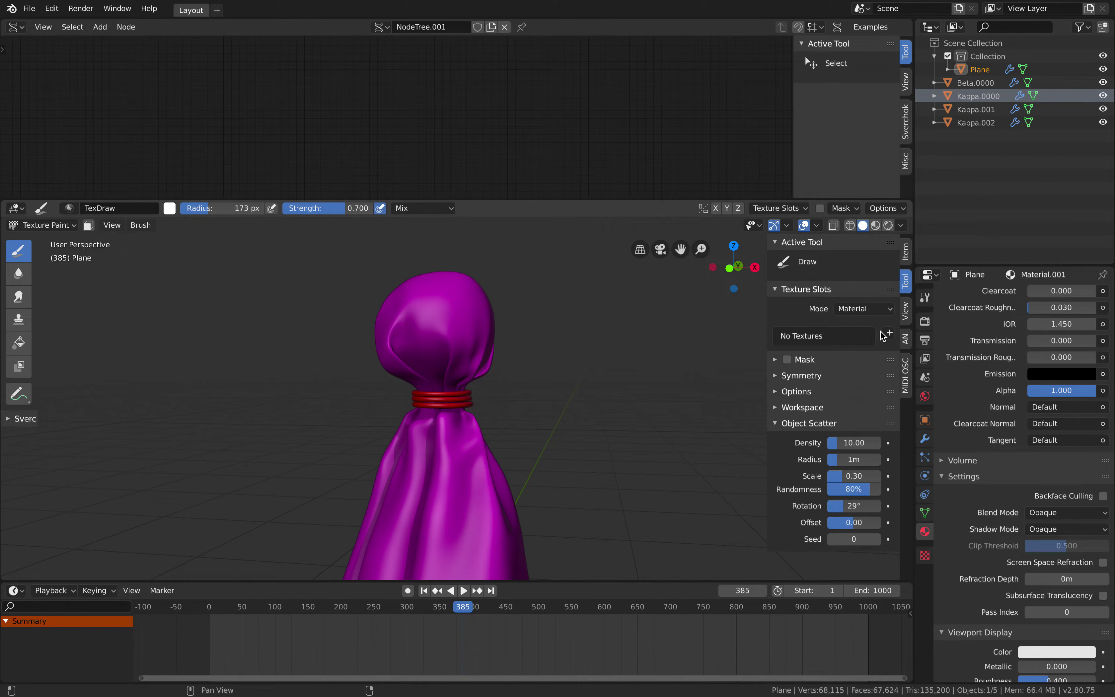
click(886, 334)
click(898, 346)
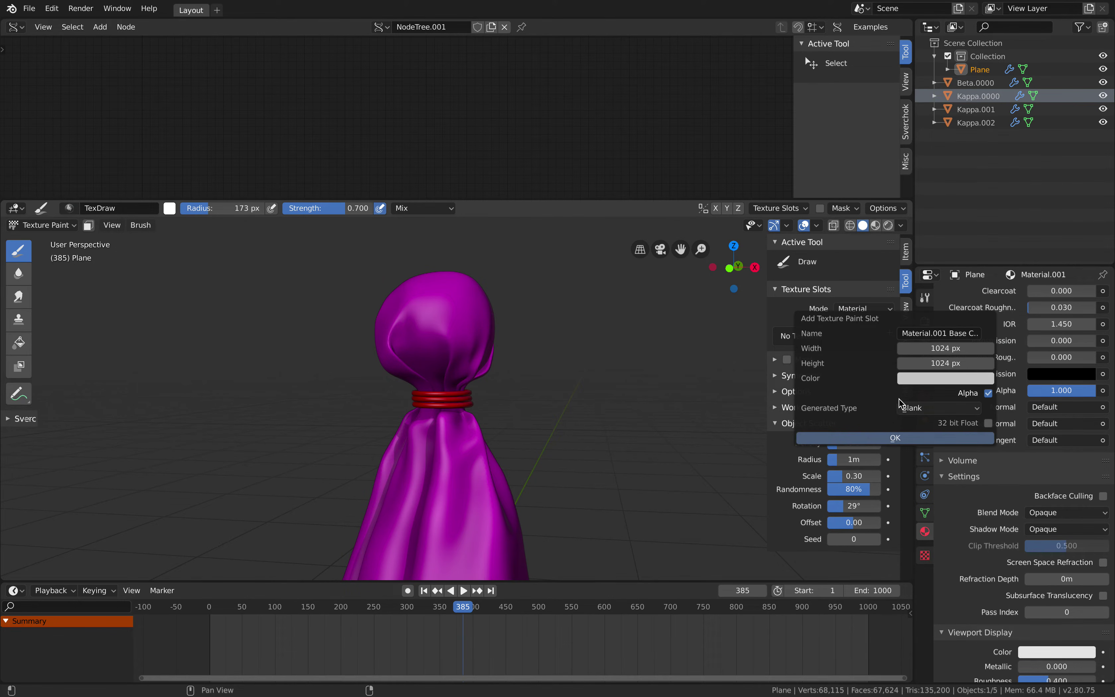
click(893, 439)
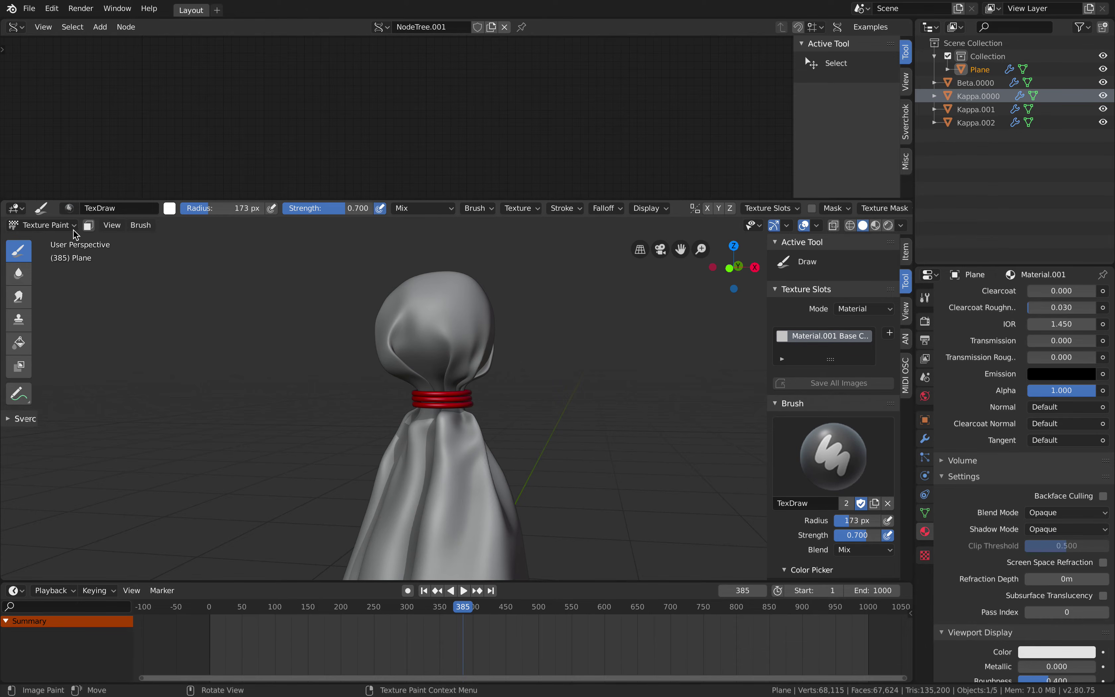
Set the TexDraw brush color to black and its radius to 37 px.
click(169, 209)
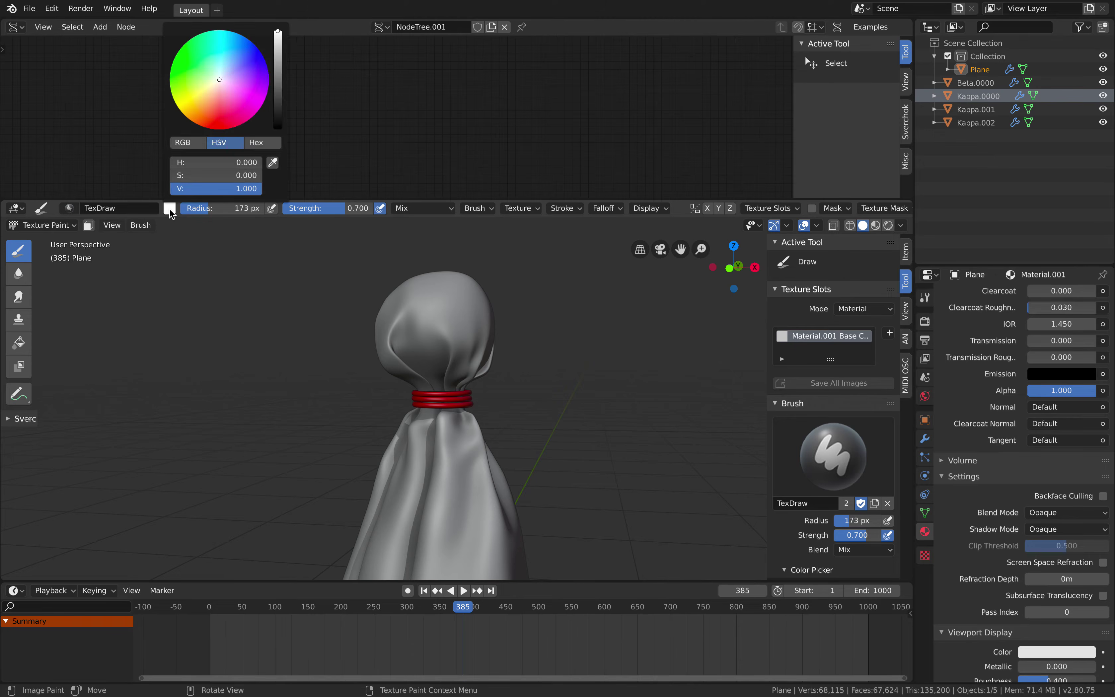
click(272, 120)
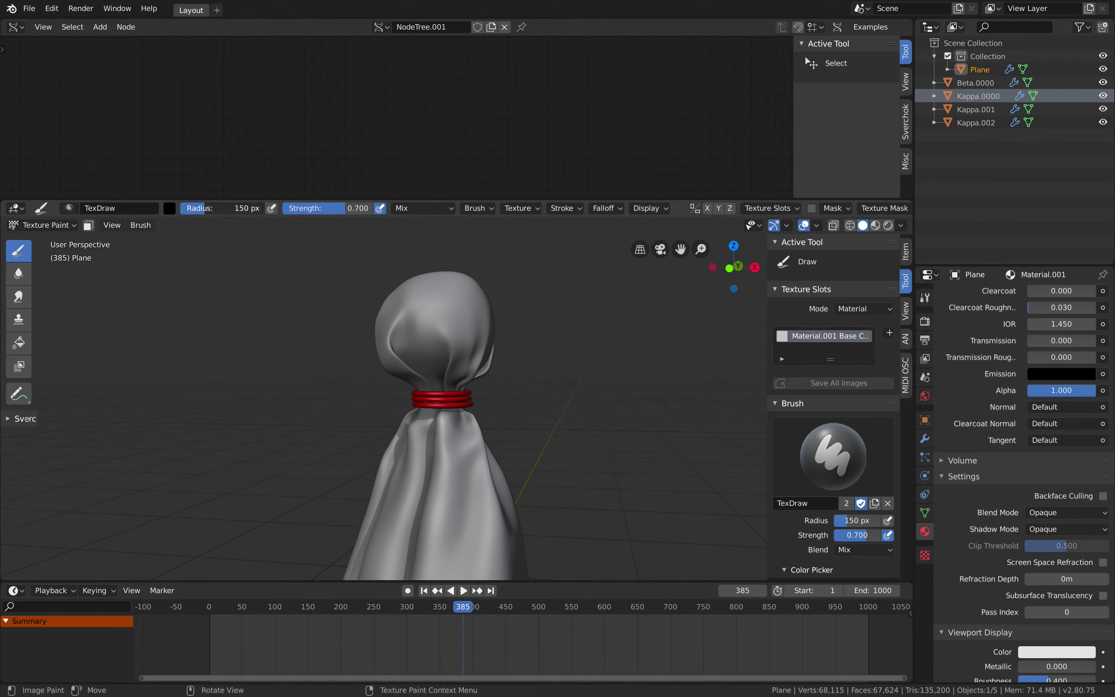
drag(223, 208, 221, 208)
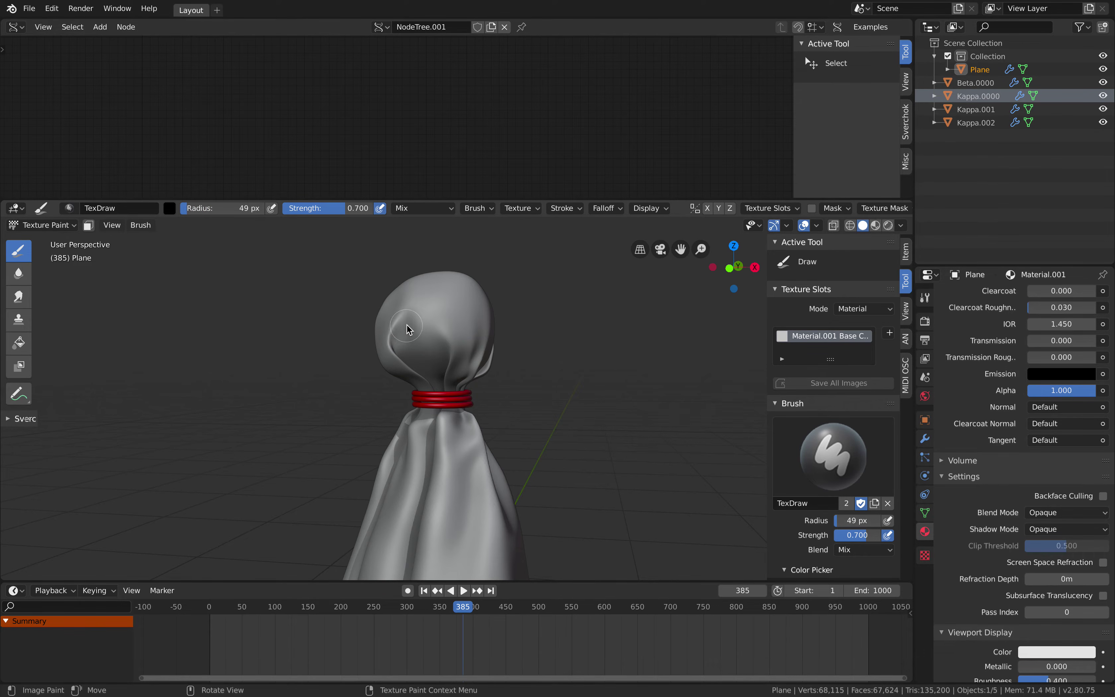
scroll(408, 328, up, 2)
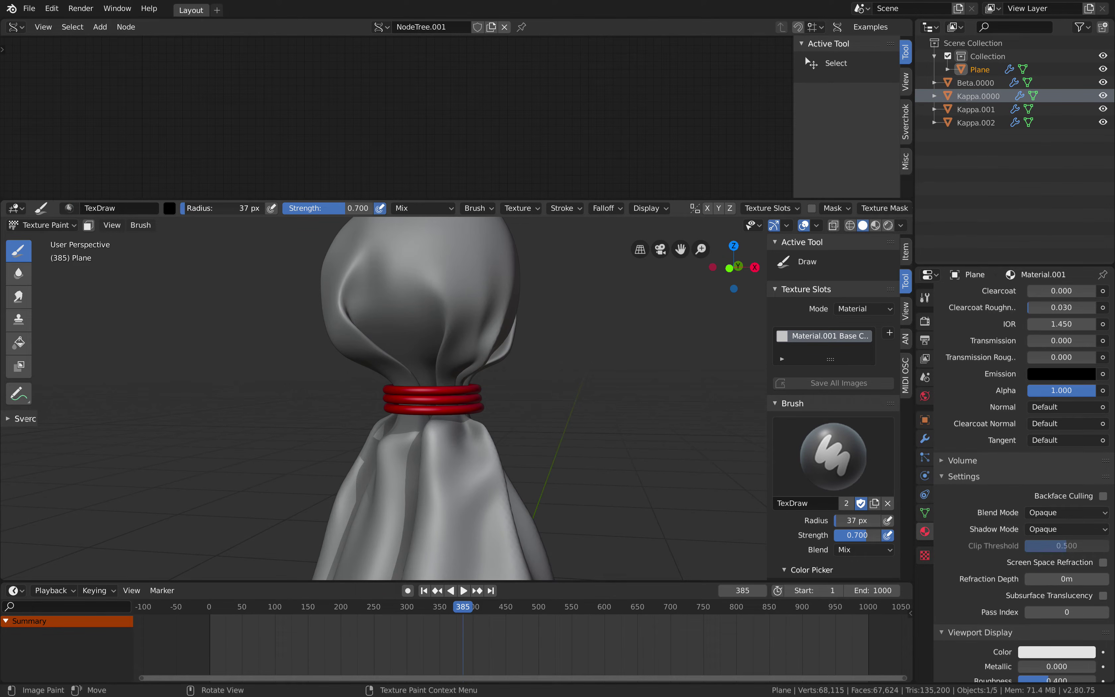
Paint two round black eyes on the front of the doll's head.
scroll(363, 337, up, 1)
mouse_move(398, 319)
middle_down()
mouse_move(247, 318)
mouse_move(402, 330)
middle_up()
click(400, 316)
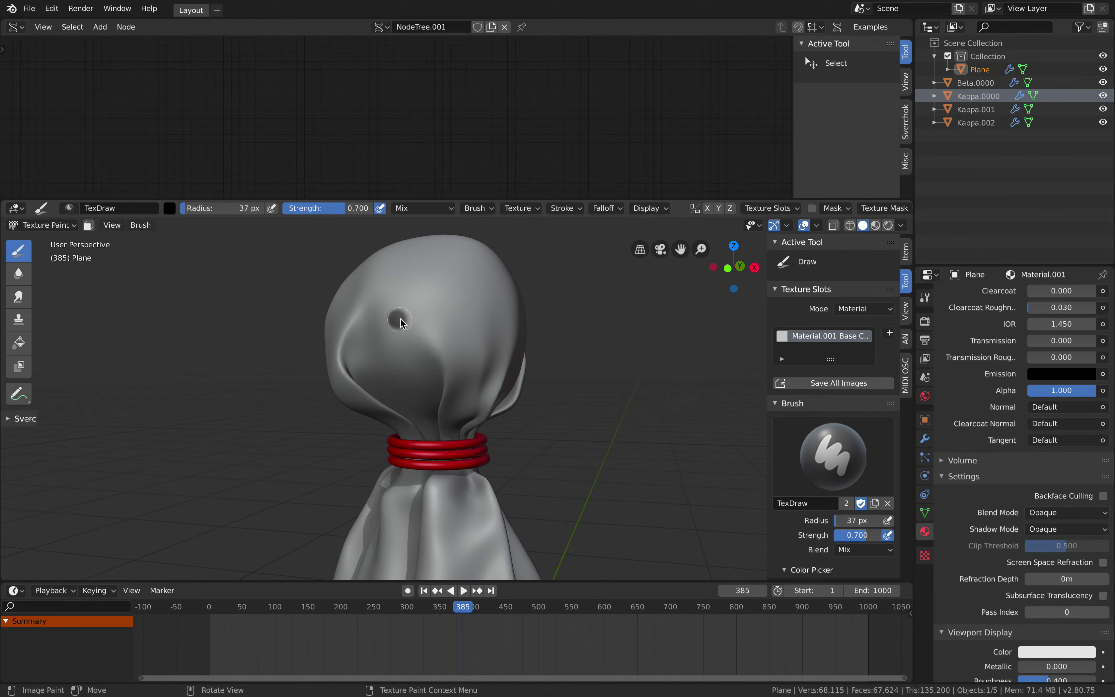
middle_drag(436, 317, 471, 330)
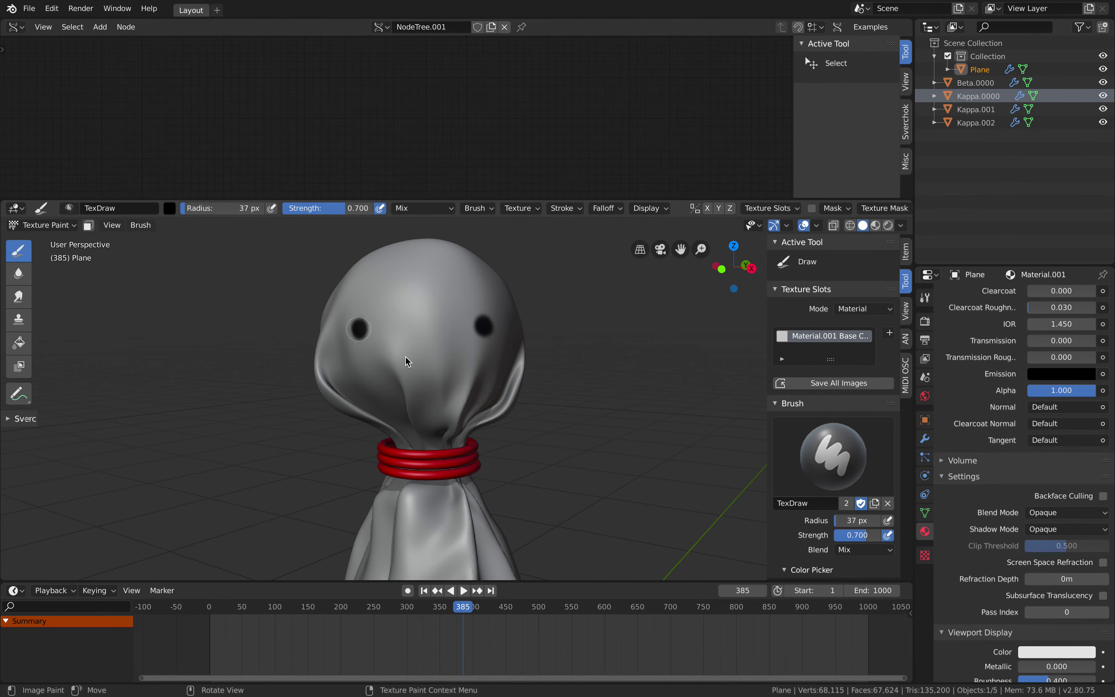
Paint a small black smiling mouth below the eyes and save the painted texture image.
scroll(407, 361, up, 4)
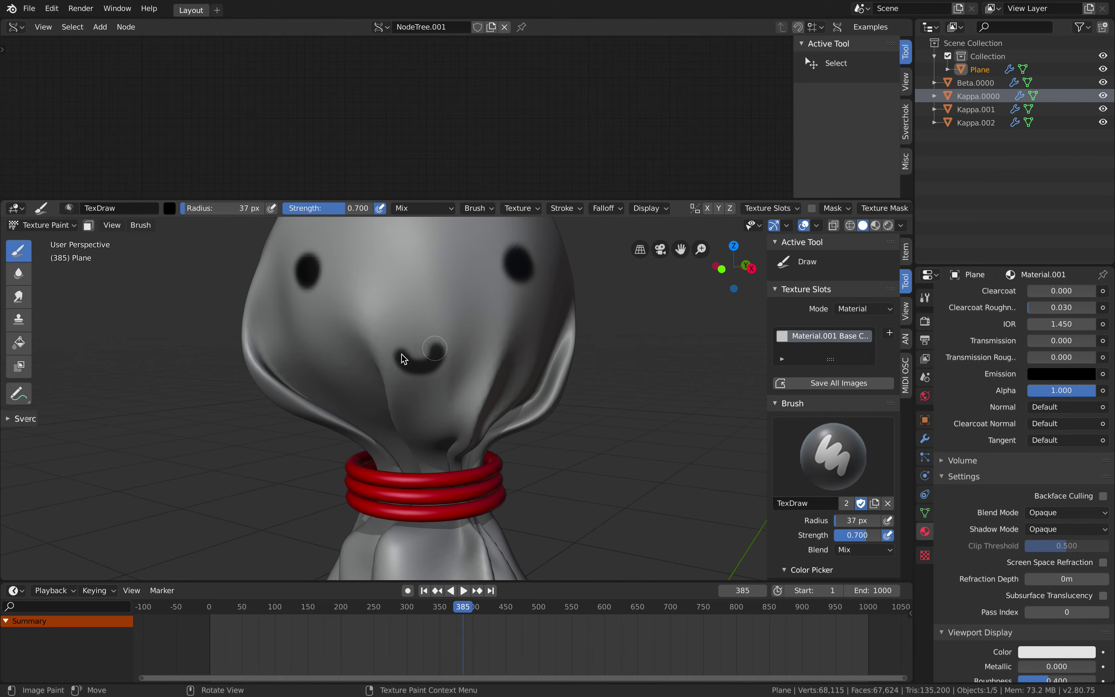
scroll(473, 374, down, 3)
scroll(443, 373, up, 2)
scroll(522, 428, down, 4)
scroll(551, 380, up, 1)
click(839, 383)
scroll(597, 391, down, 2)
middle_drag(529, 370, 528, 368)
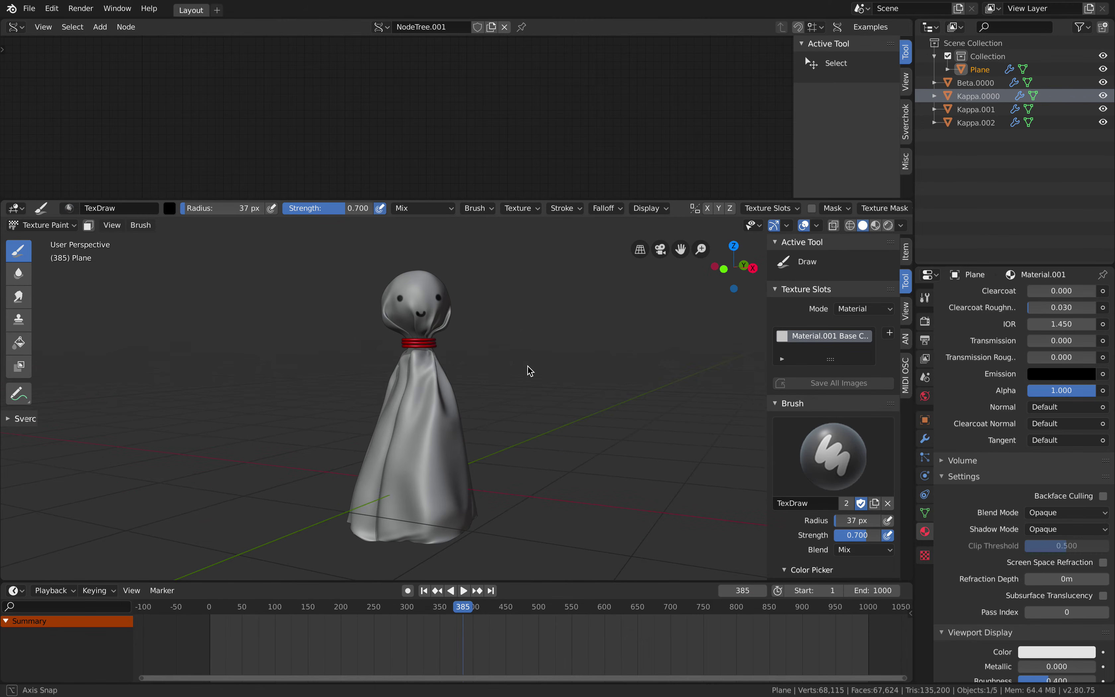
Return to Object Mode, check the viewport shading options and deselect all objects.
click(45, 228)
click(49, 234)
key(a)
click(901, 225)
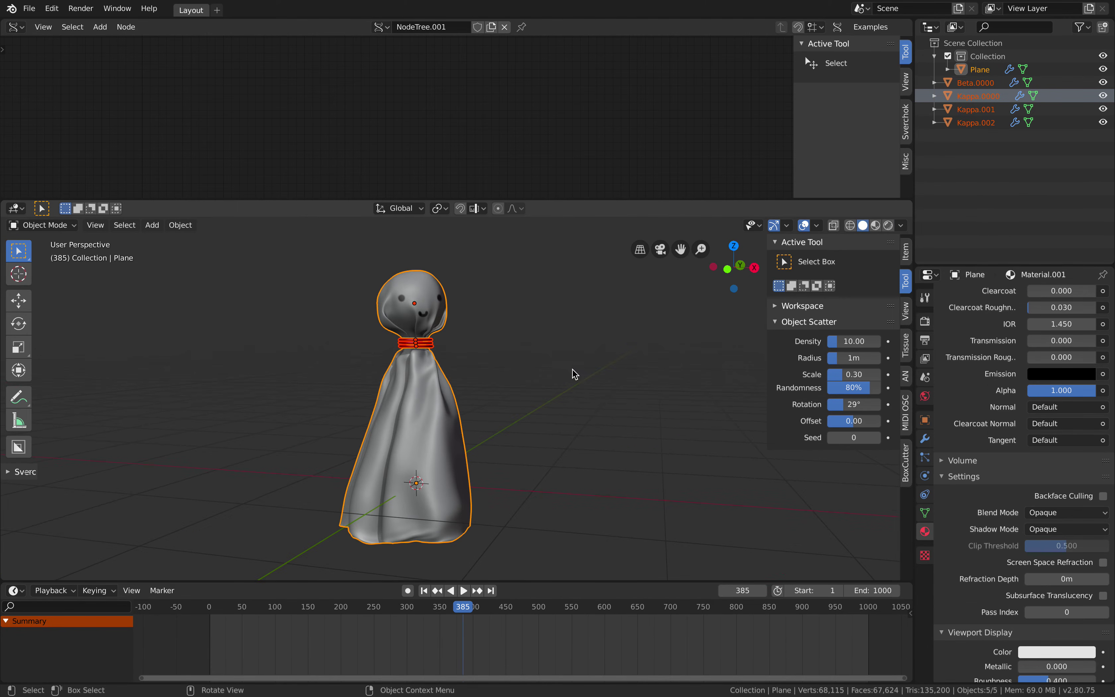
click(543, 380)
middle_drag(478, 400, 555, 482)
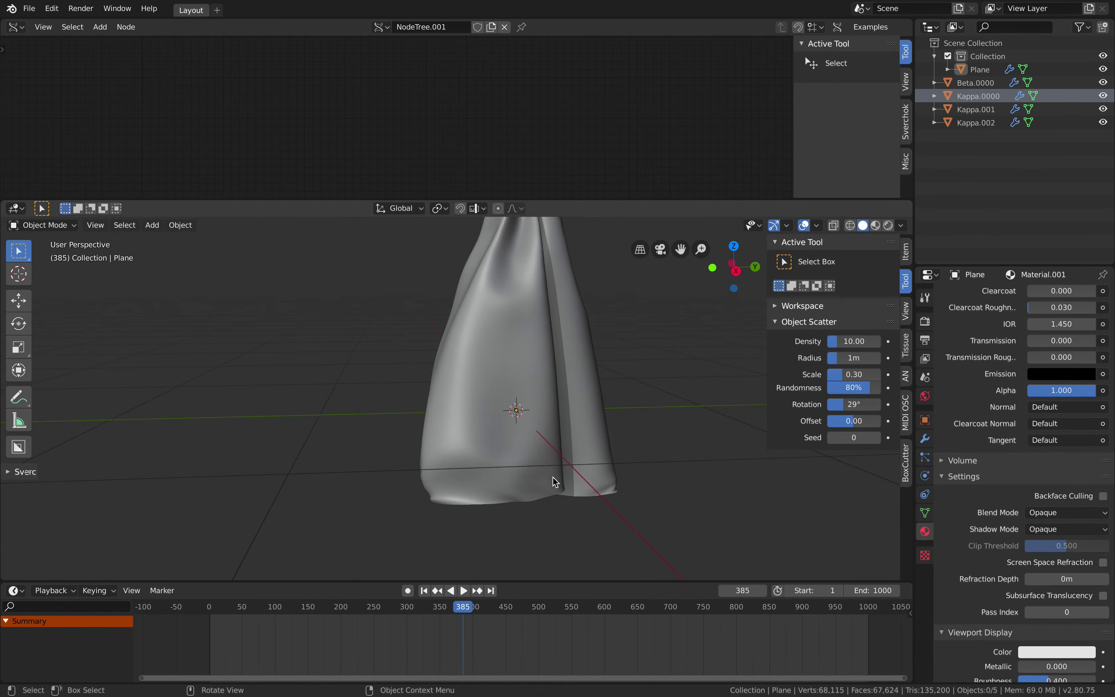
Add a Solidify modifier with a thickness of 0.006 m to the cloth doll.
scroll(546, 398, down, 2)
shift+middle_drag(523, 372, 502, 382)
click(487, 332)
shift+middle_drag(488, 332, 507, 395)
middle_drag(508, 394, 541, 339)
click(925, 438)
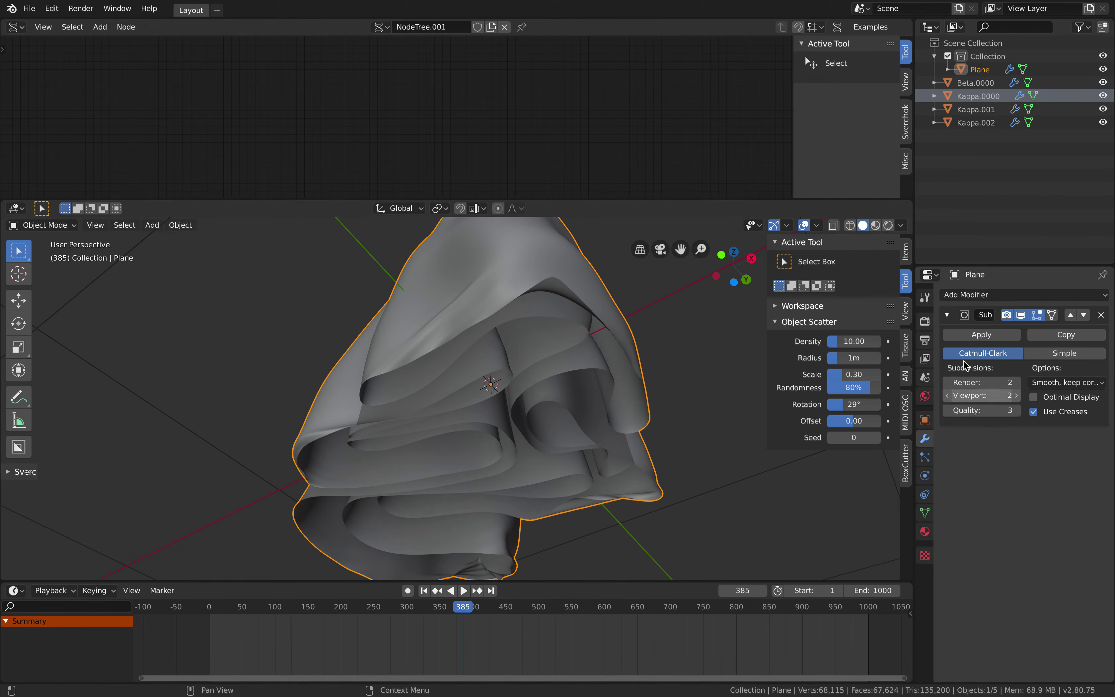
click(975, 295)
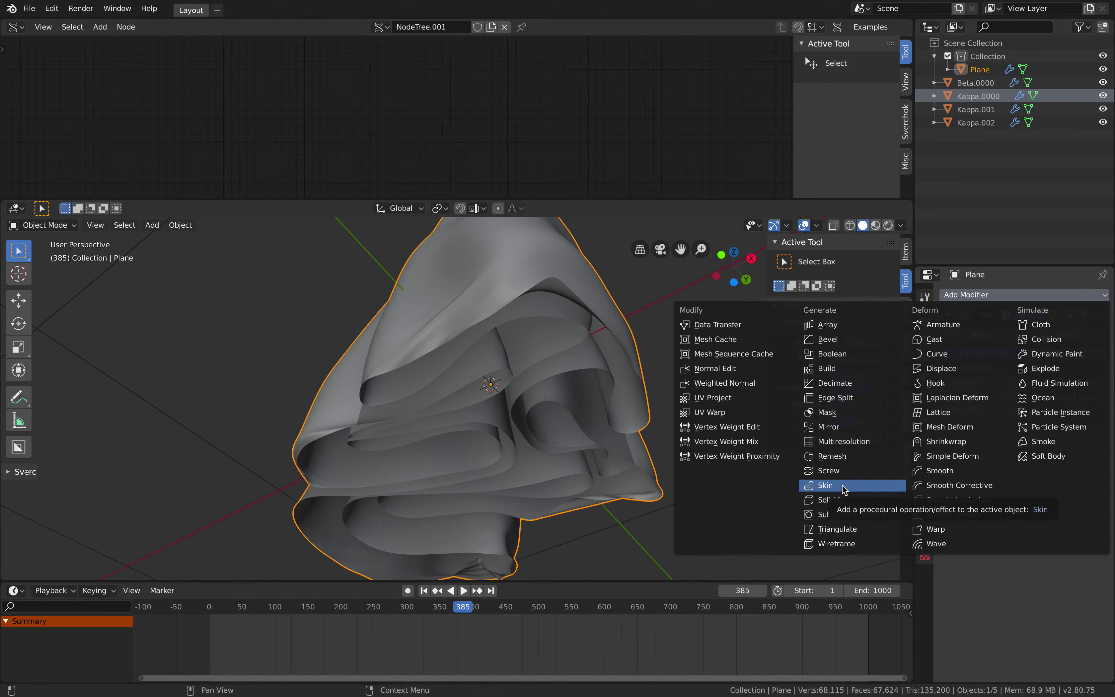
click(823, 502)
drag(981, 478, 960, 478)
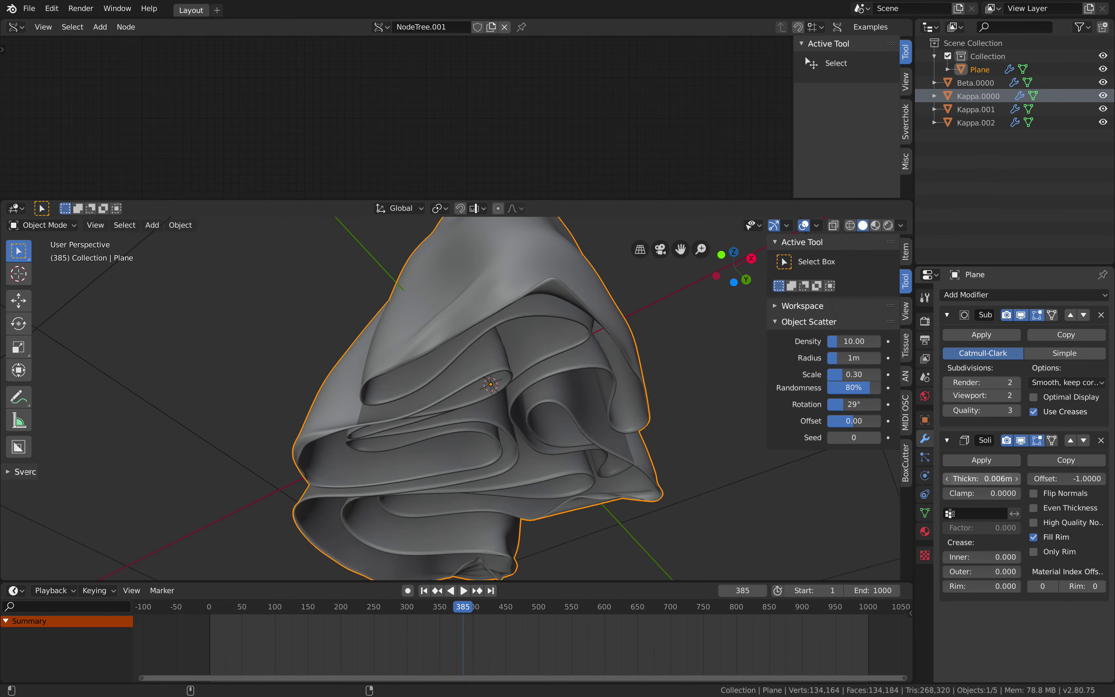
Place the Solidify modifier above the Subdivision modifier and set its thickness to 0.016 m.
click(1070, 440)
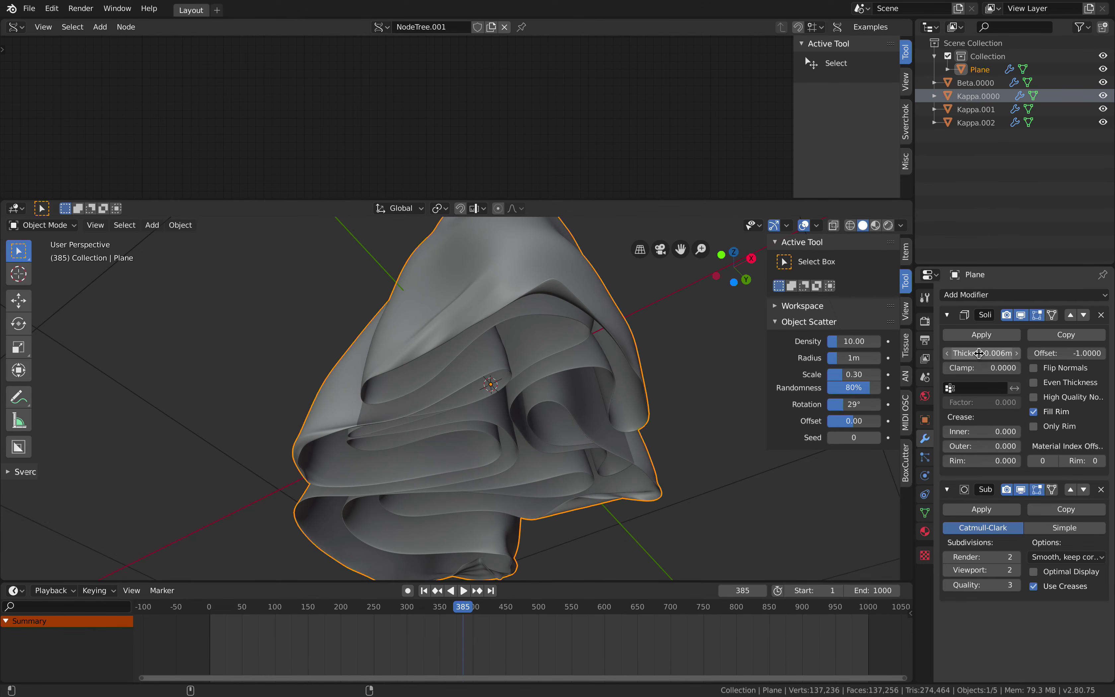
drag(981, 353, 986, 353)
middle_drag(726, 355, 535, 444)
scroll(536, 444, down, 3)
key(a)
key(a)
middle_drag(533, 392, 511, 425)
middle_drag(497, 423, 482, 420)
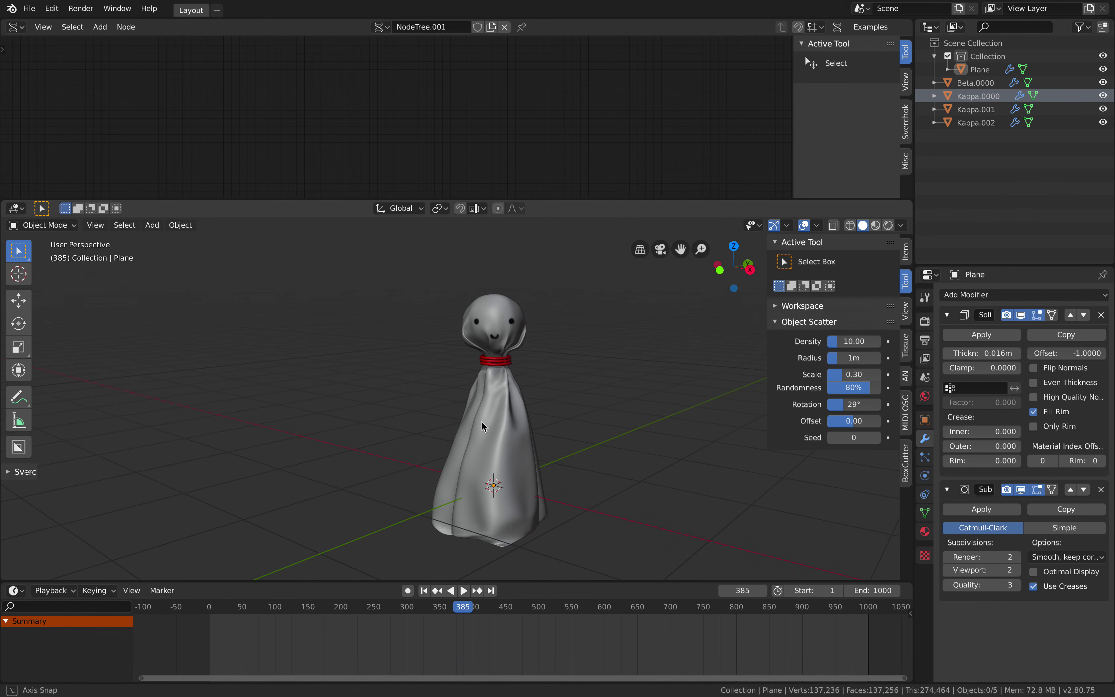
Frame the finished doll and enlarge the 3D viewport by shrinking the node editor area above it.
scroll(510, 396, up, 3)
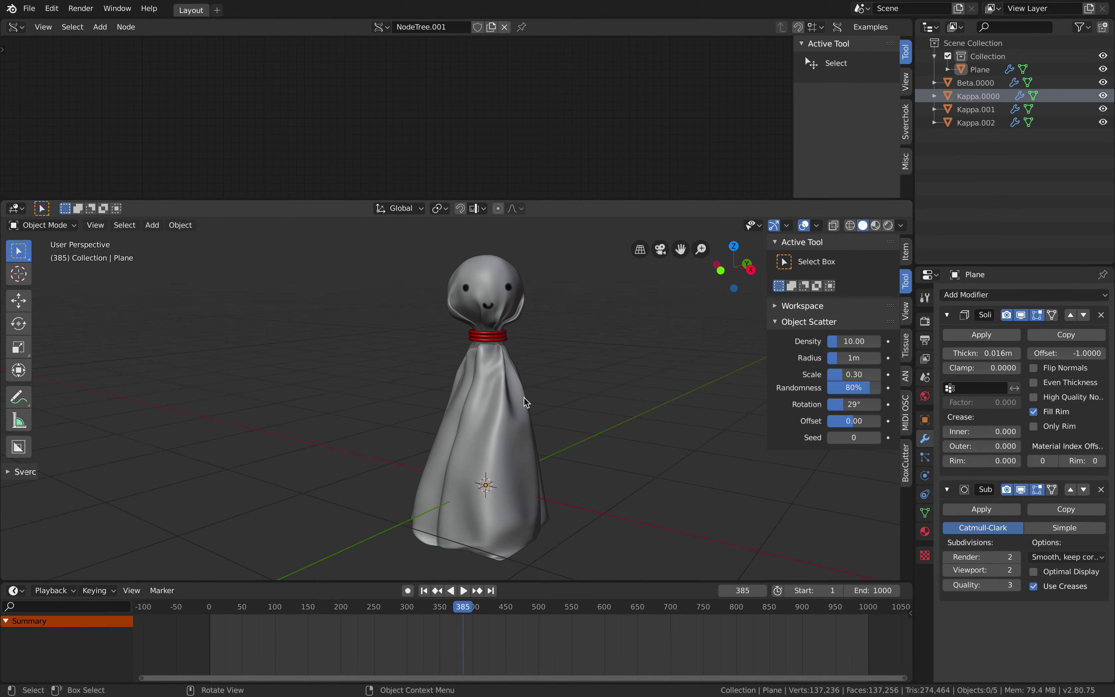
scroll(524, 397, up, 3)
mouse_move(527, 328)
shift+middle_down()
mouse_move(502, 361)
mouse_move(514, 329)
shift+middle_up()
scroll(524, 361, down, 1)
drag(597, 199, 602, 124)
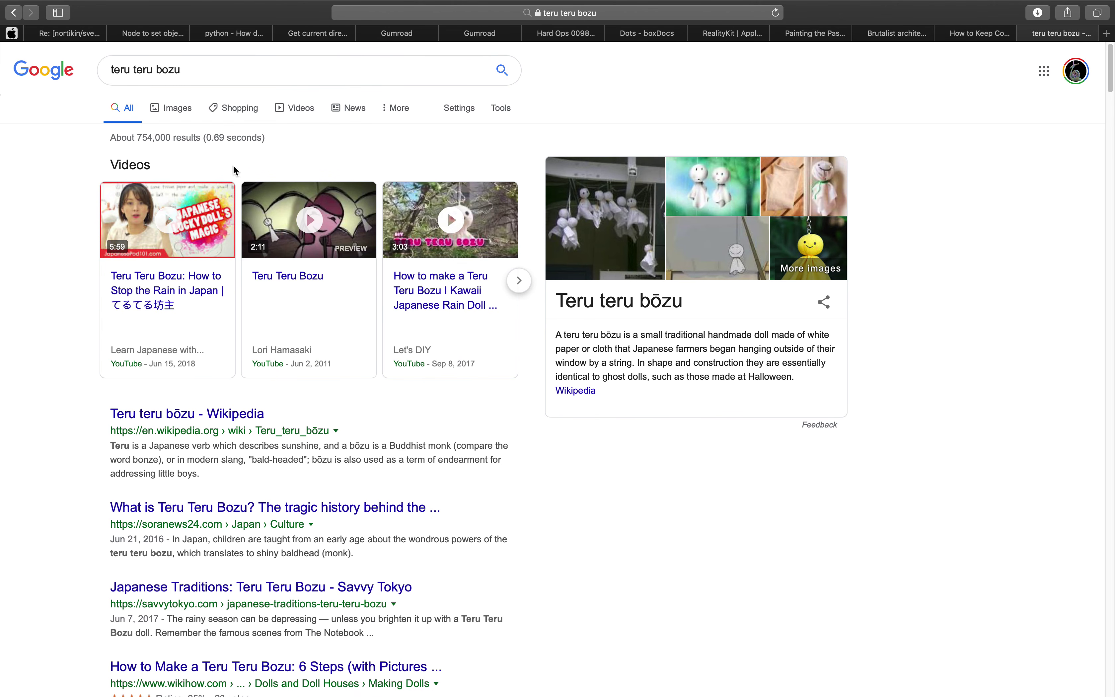
Show the image results for teru teru bozu in the browser and examine the reference dolls.
click(183, 119)
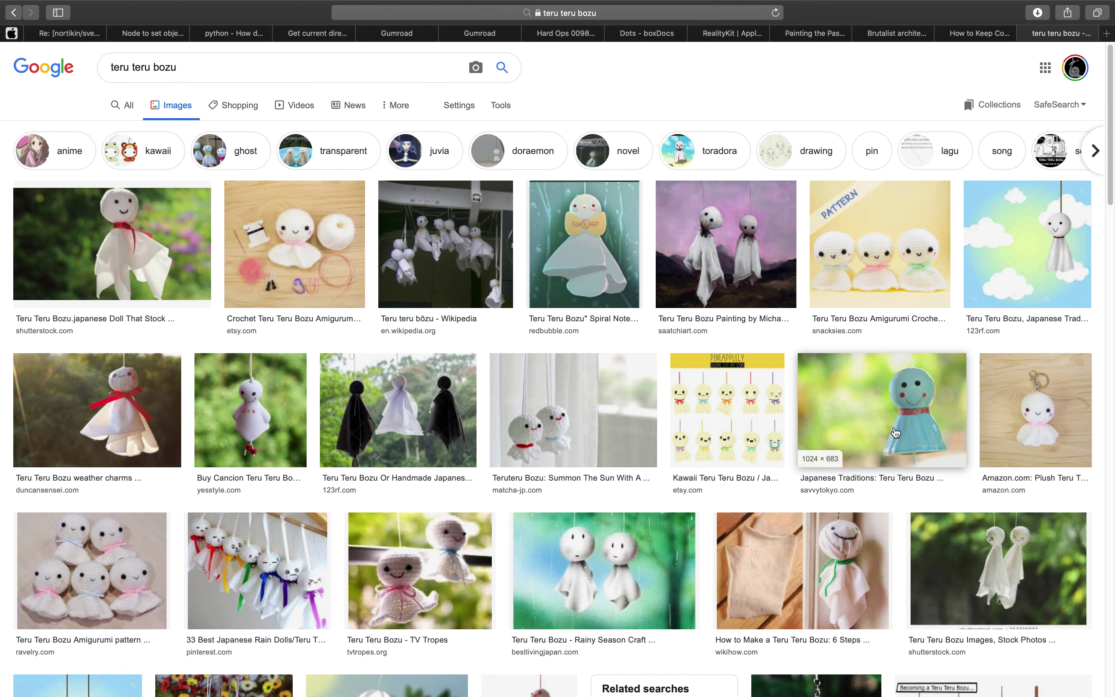
scroll(967, 414, down, 1)
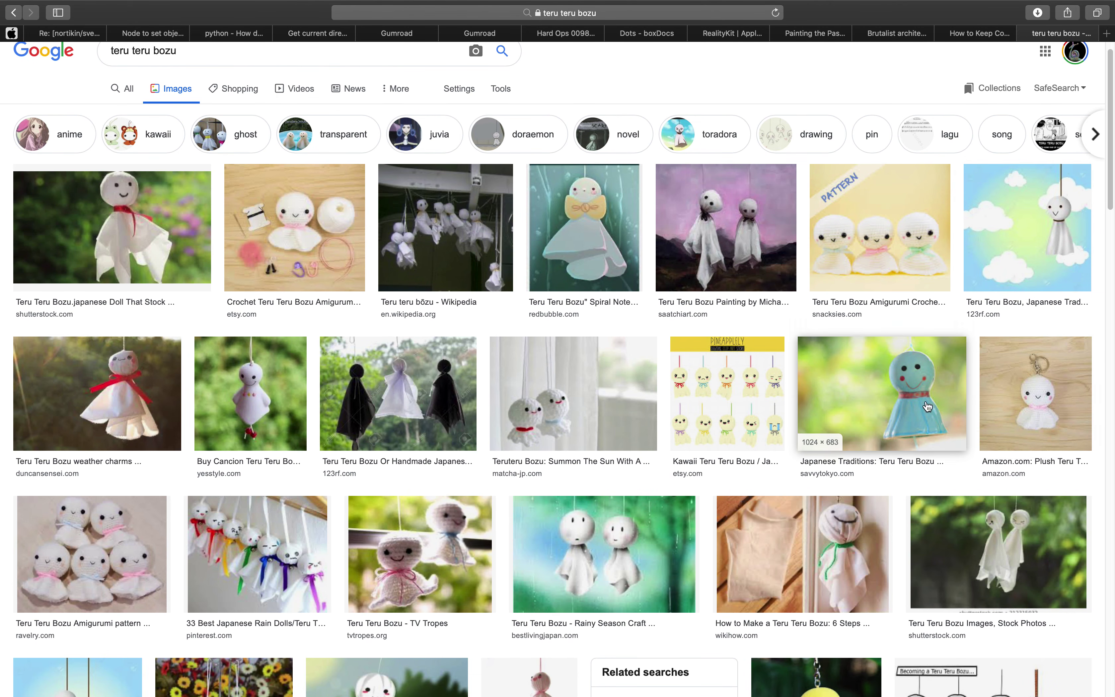
scroll(898, 428, down, 5)
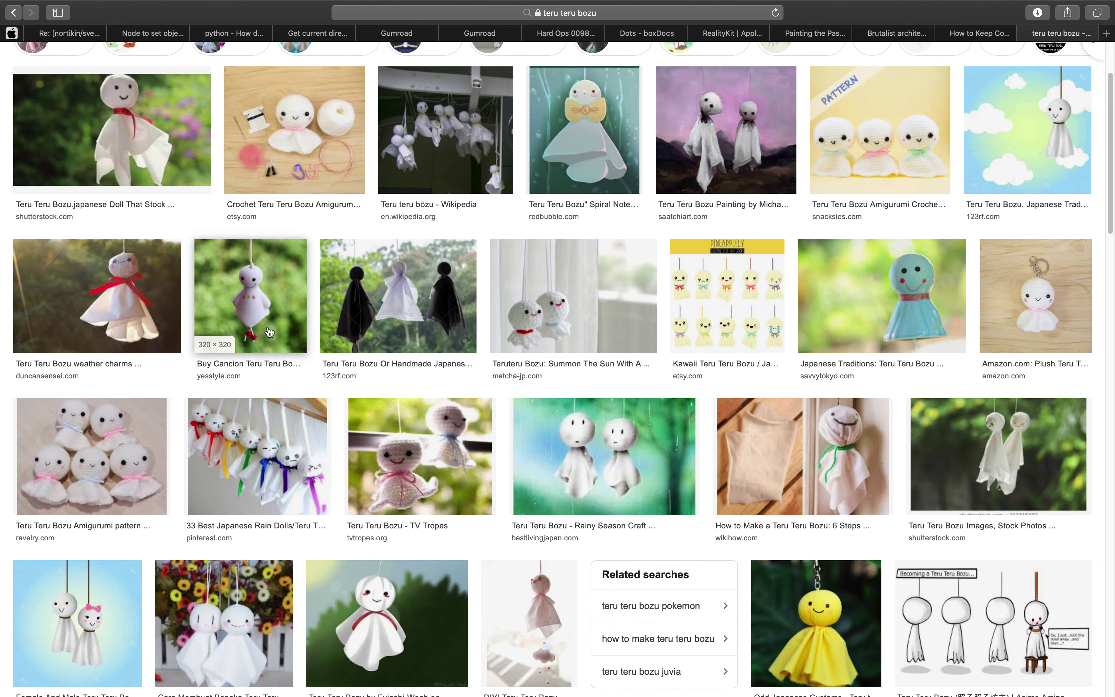
scroll(472, 498, down, 3)
scroll(401, 476, up, 10)
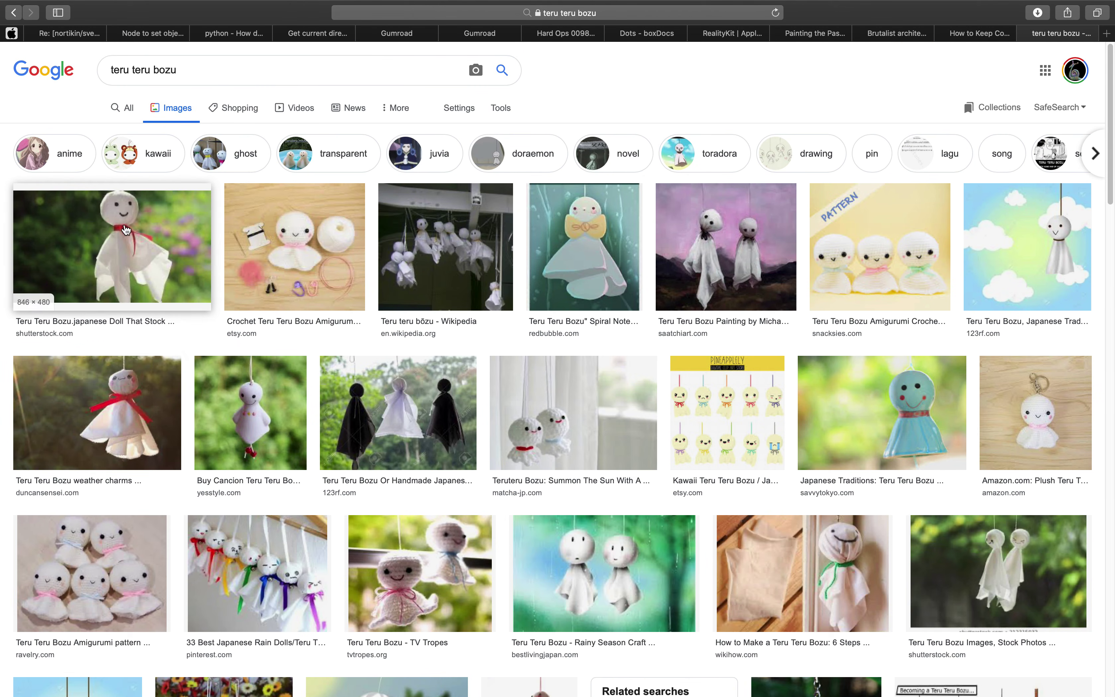
scroll(575, 545, down, 20)
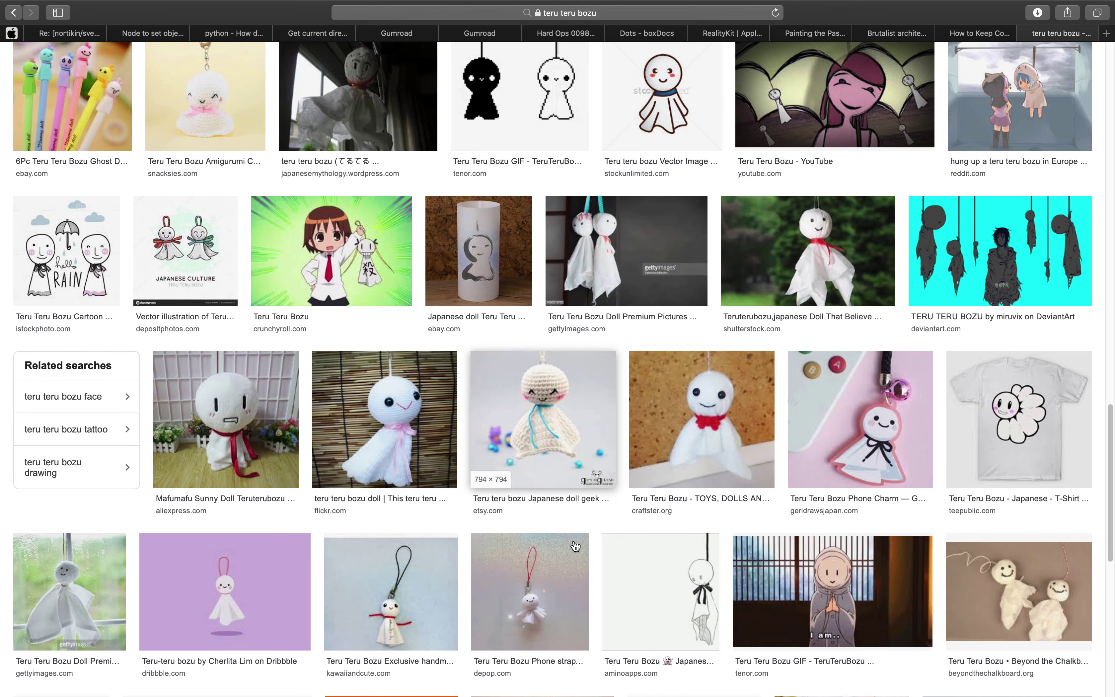
scroll(575, 546, down, 6)
scroll(576, 401, up, 6)
scroll(580, 415, down, 7)
scroll(597, 450, up, 20)
Search images for "teru teru bozu ikkyu san" and open the IKKYU-SAN anime picture.
click(252, 72)
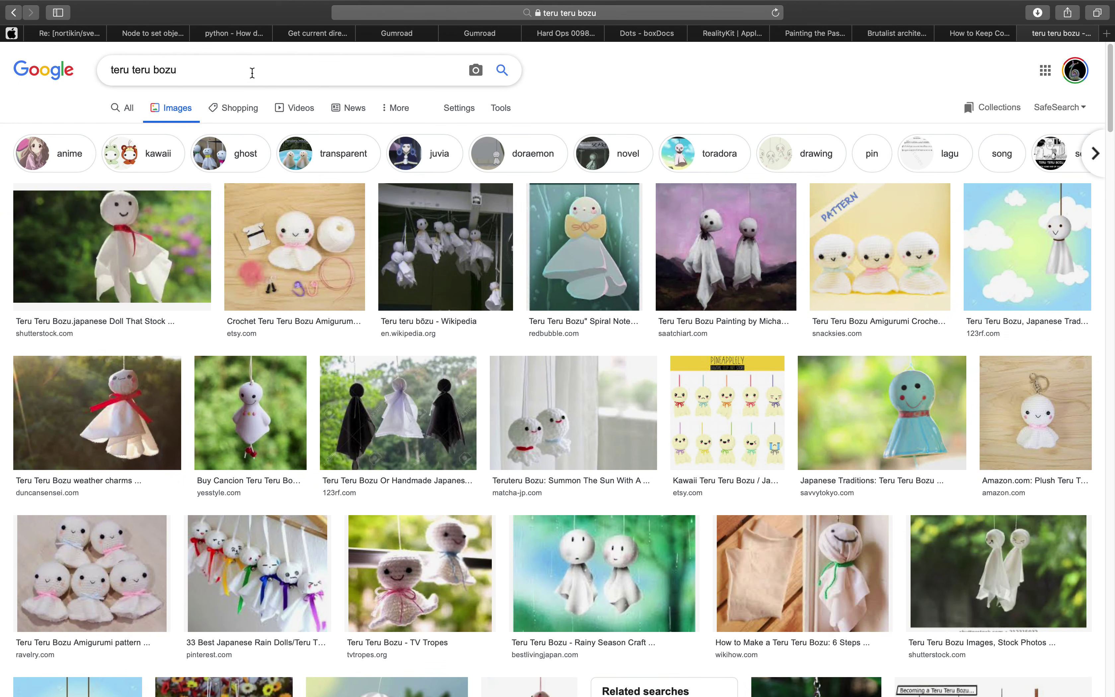
text(ikkyu san)
key(Return)
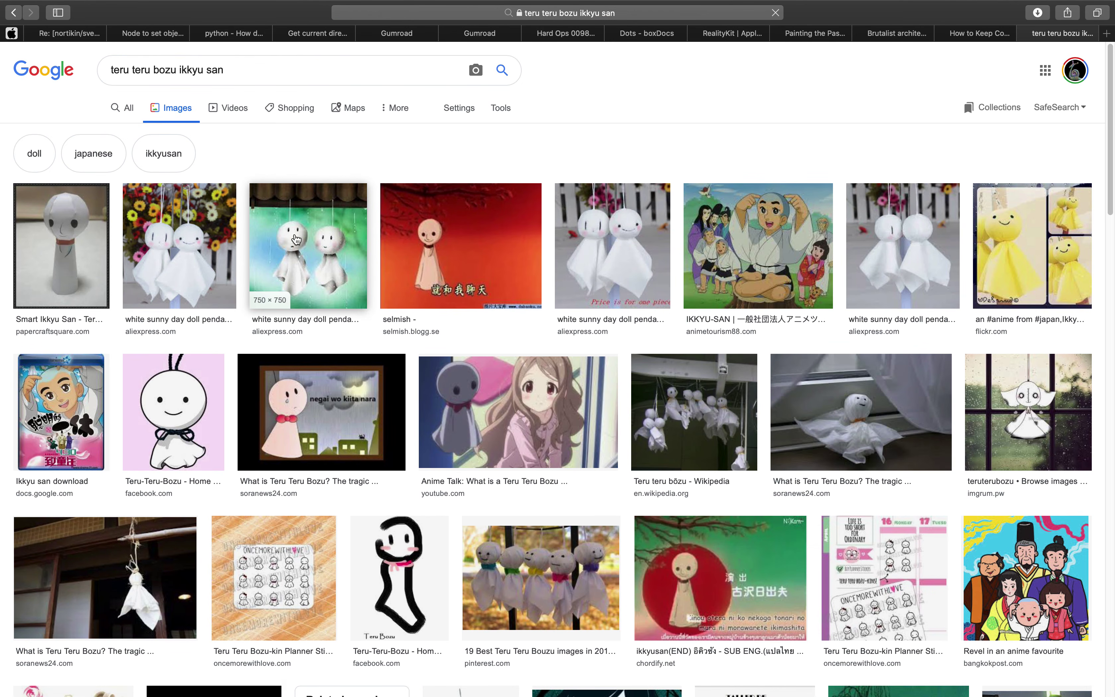
click(750, 219)
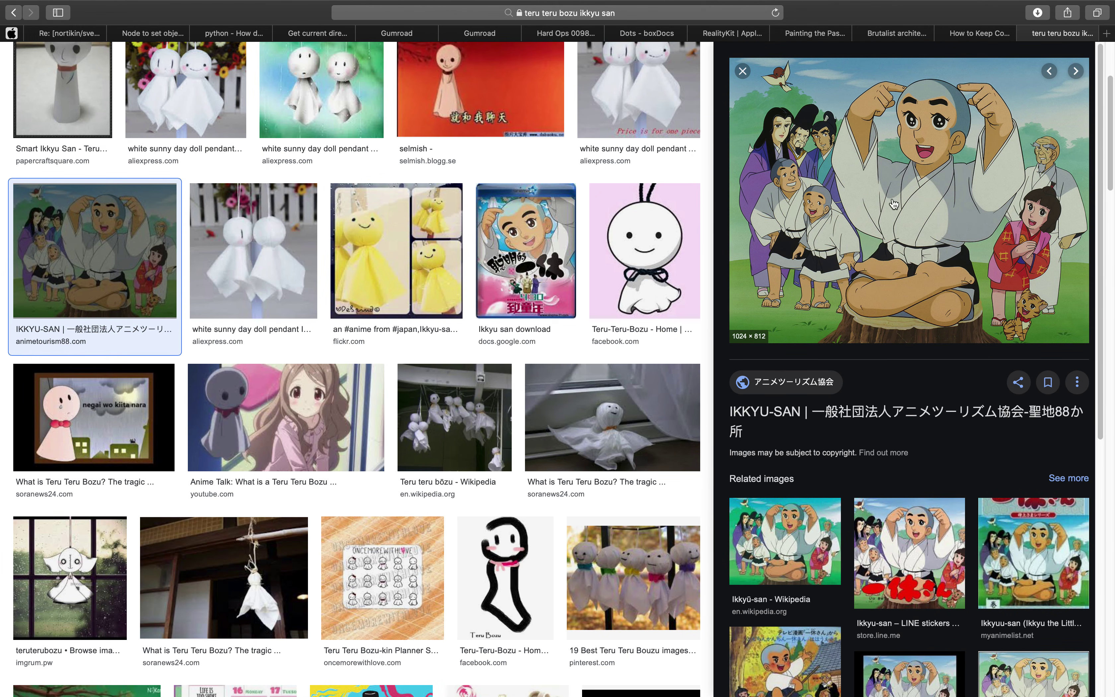
Look through the Ikkyu-san image results for rain doll references.
scroll(710, 360, down, 1)
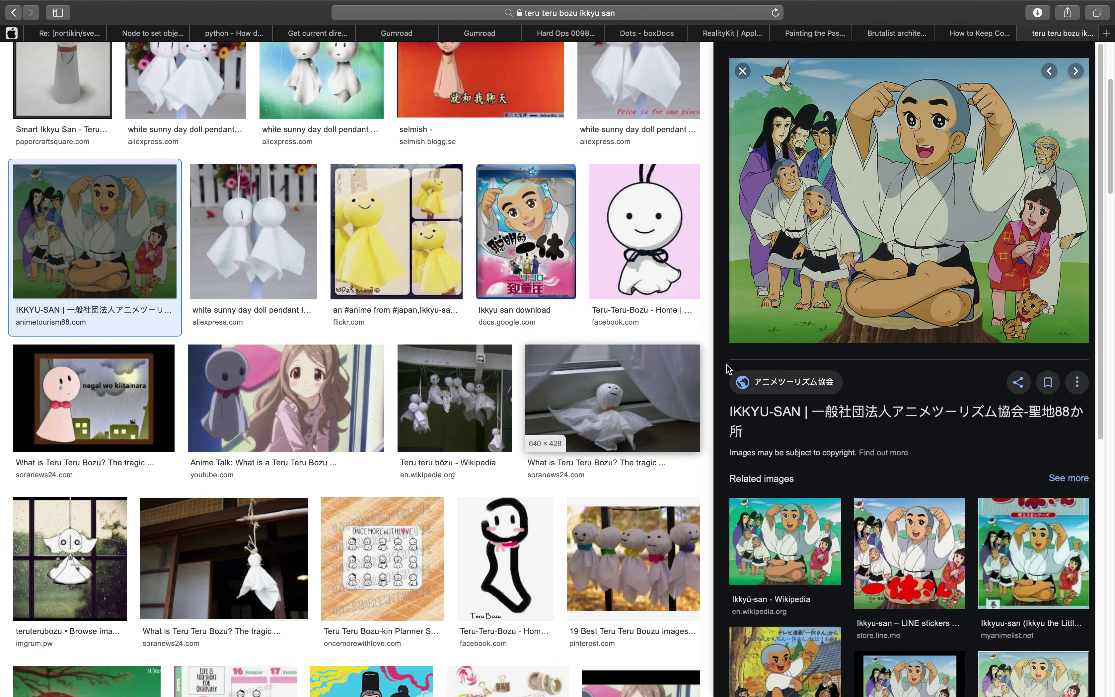
scroll(862, 434, down, 9)
scroll(869, 435, down, 6)
scroll(869, 435, up, 15)
scroll(869, 435, up, 3)
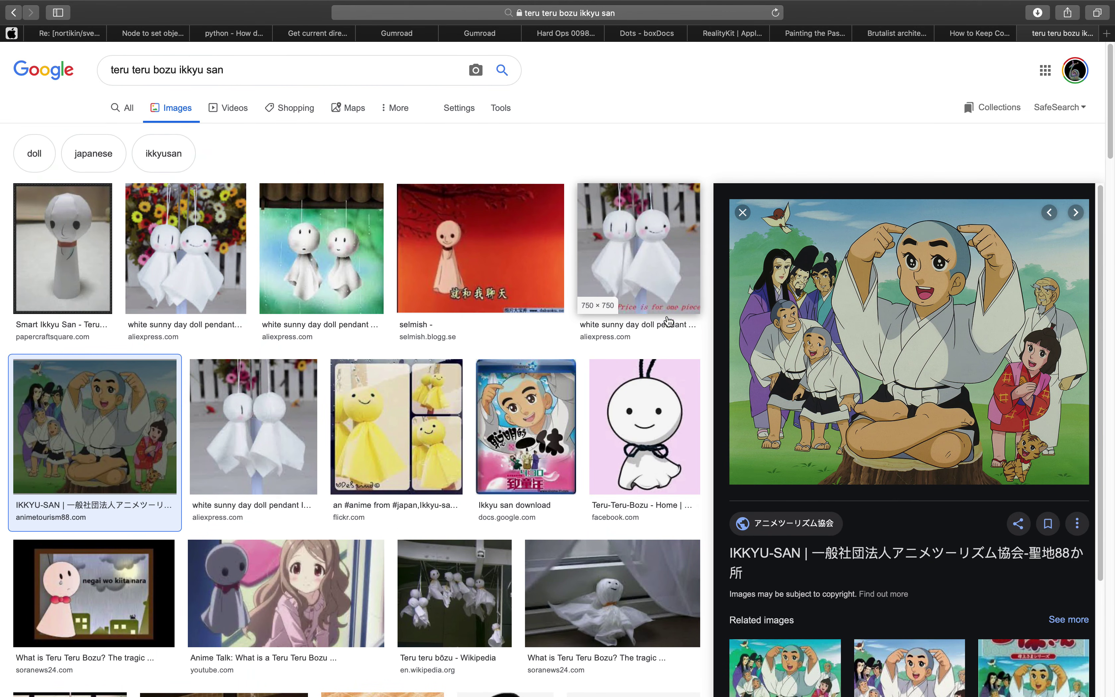
scroll(497, 353, down, 2)
scroll(498, 353, up, 1)
Switch back to Blender and view the doll's face from the front.
right_click(526, 334)
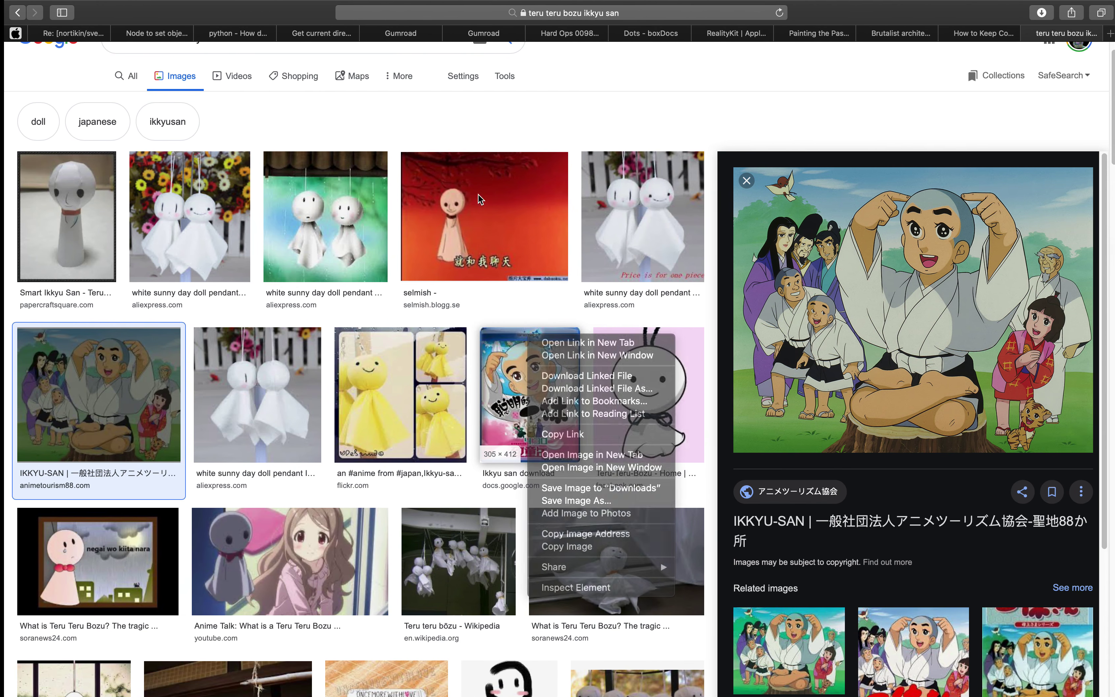
key(ctrl+Left)
middle_drag(533, 334, 537, 324)
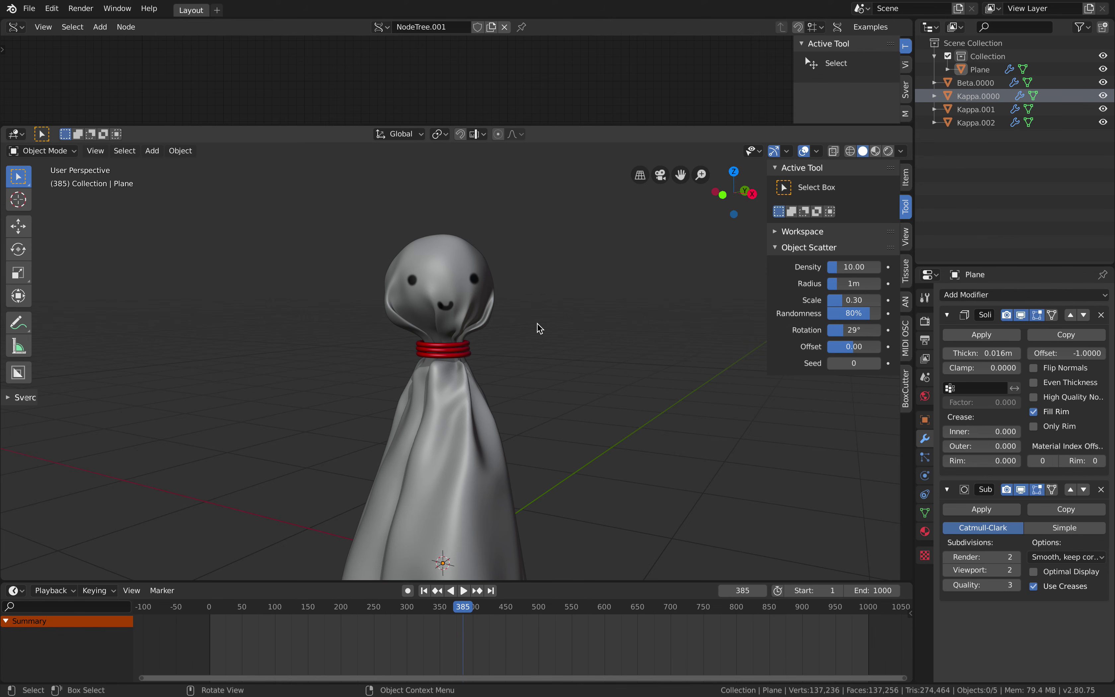